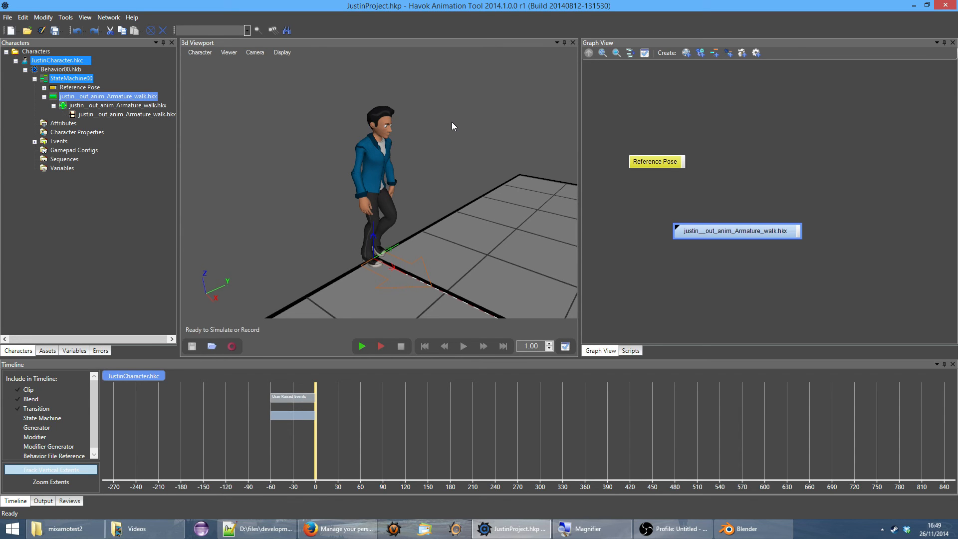
Run the walk animation simulation on the character and stop it again
left_click(362, 346)
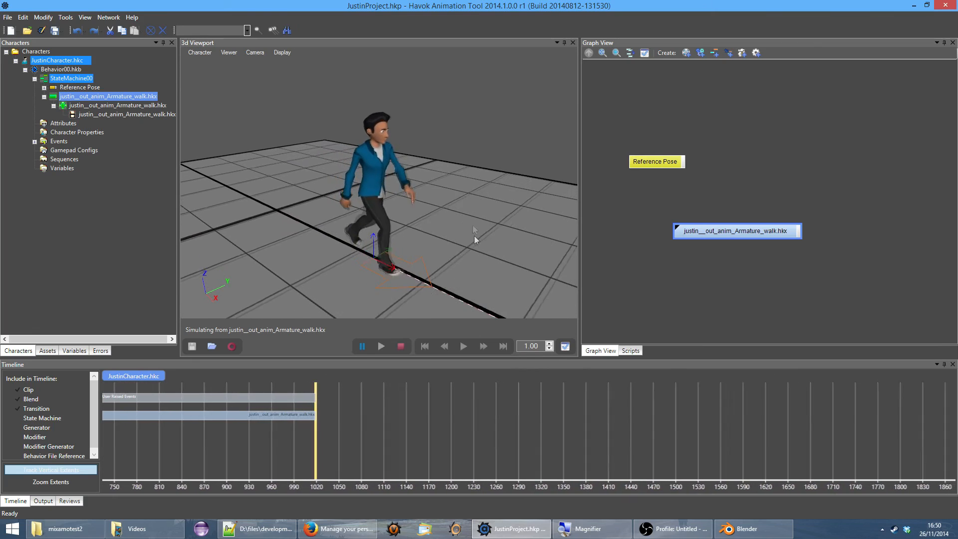
left_click(409, 349)
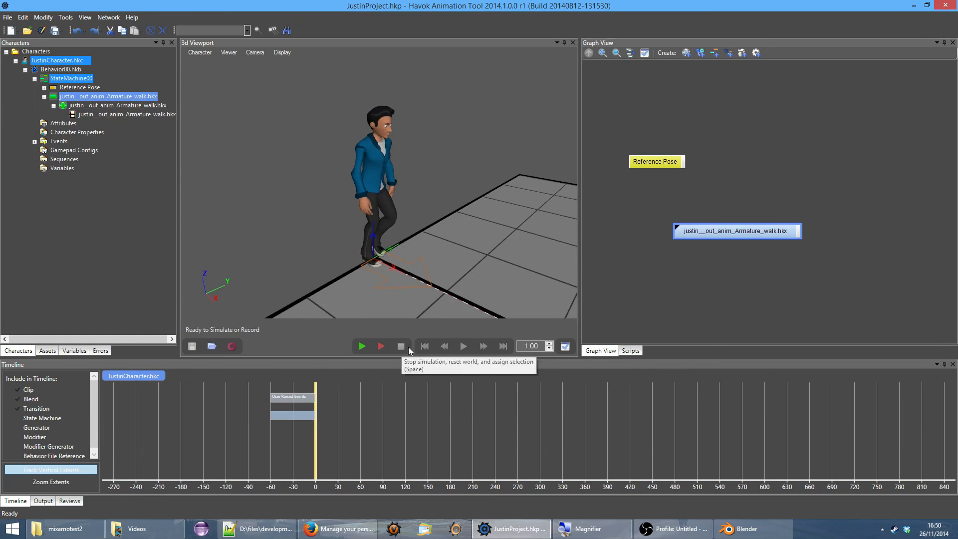
Switch to the Mixamo purchases page in Firefox and set the download format to Collada (.dae zipped)
left_click(331, 529)
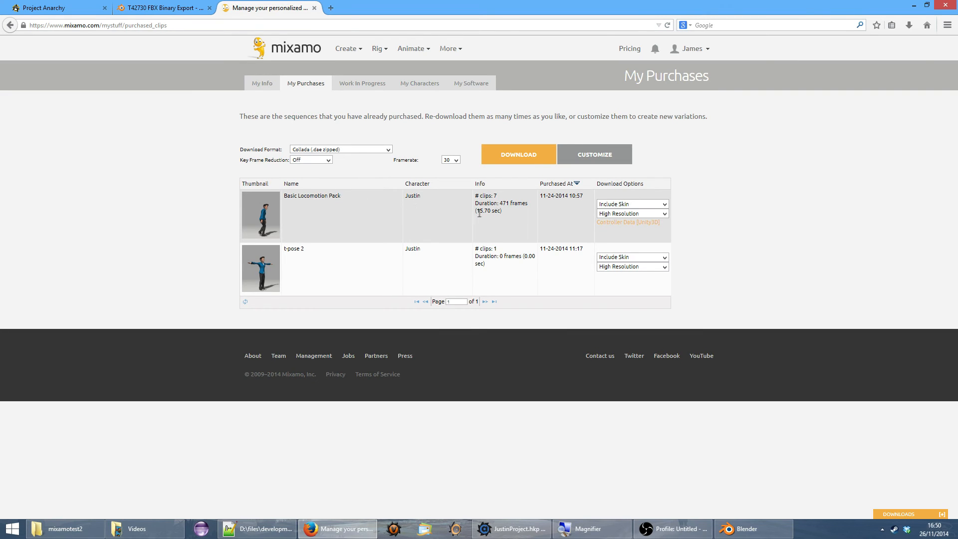
left_click_drag(343, 197, 281, 200)
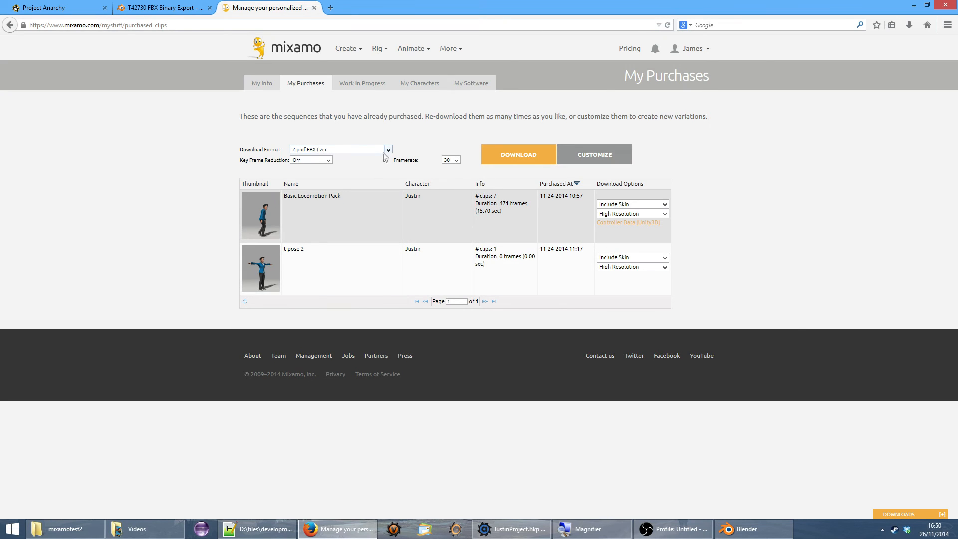
left_click(384, 151)
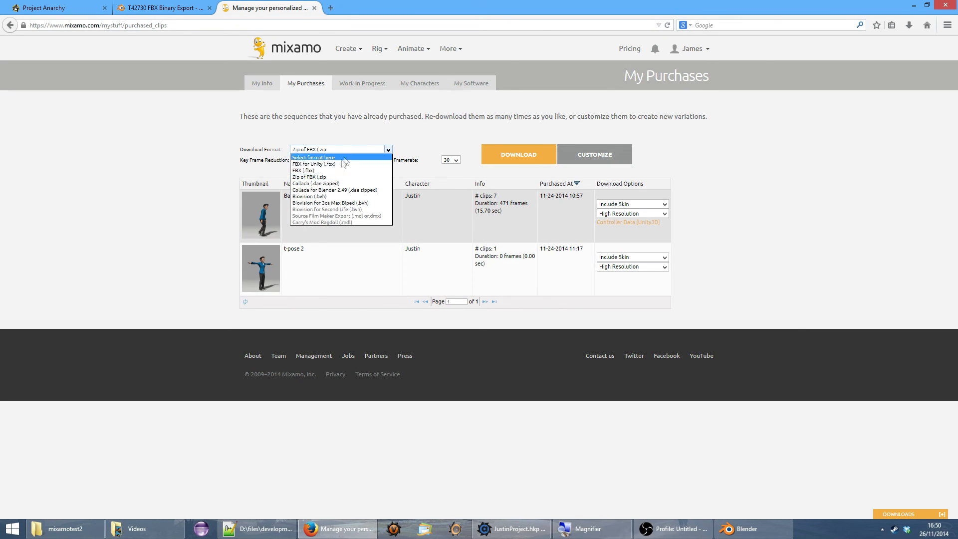
left_click(343, 184)
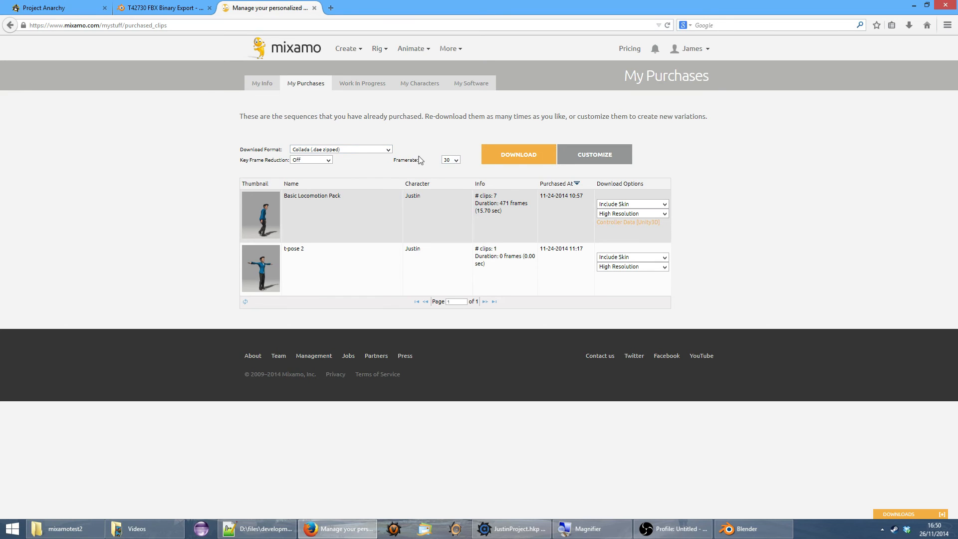
left_click(358, 151)
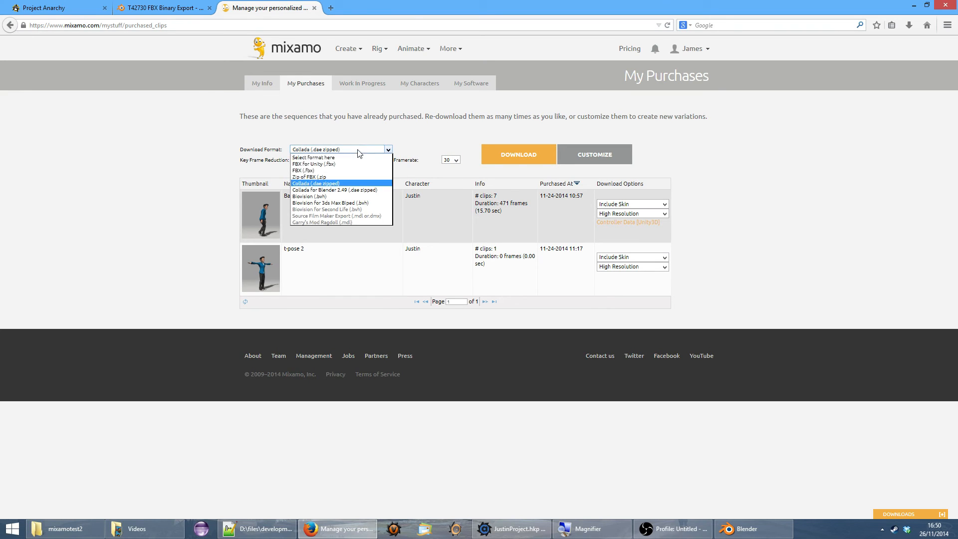
left_click(336, 183)
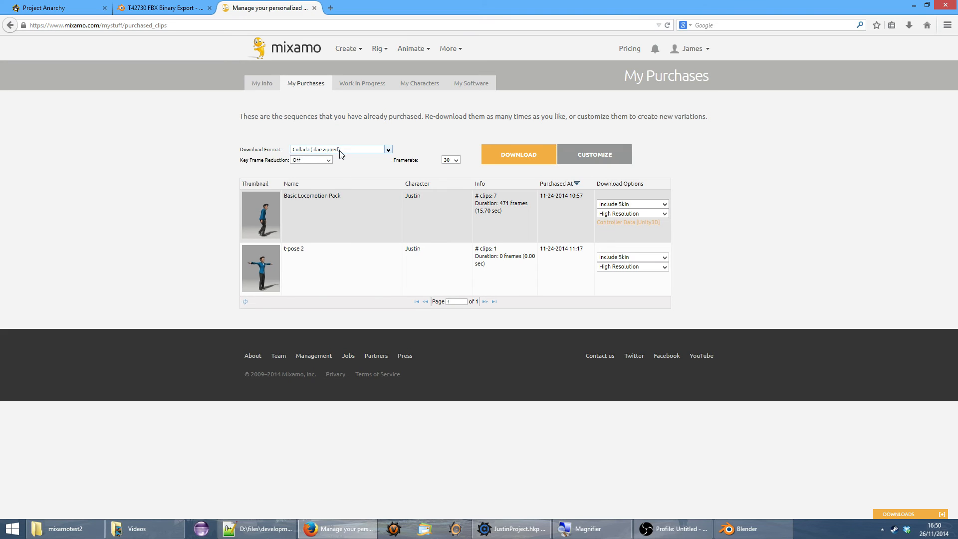
left_click(456, 160)
left_click(459, 164)
left_click(458, 160)
left_click(458, 160)
left_click(457, 161)
left_click(458, 160)
Switch to the mixamotest2 folder in File Explorer and extract Basic_Locomotion_Pack_col.zip with 7-Zip into a folder of the same name
left_click(65, 529)
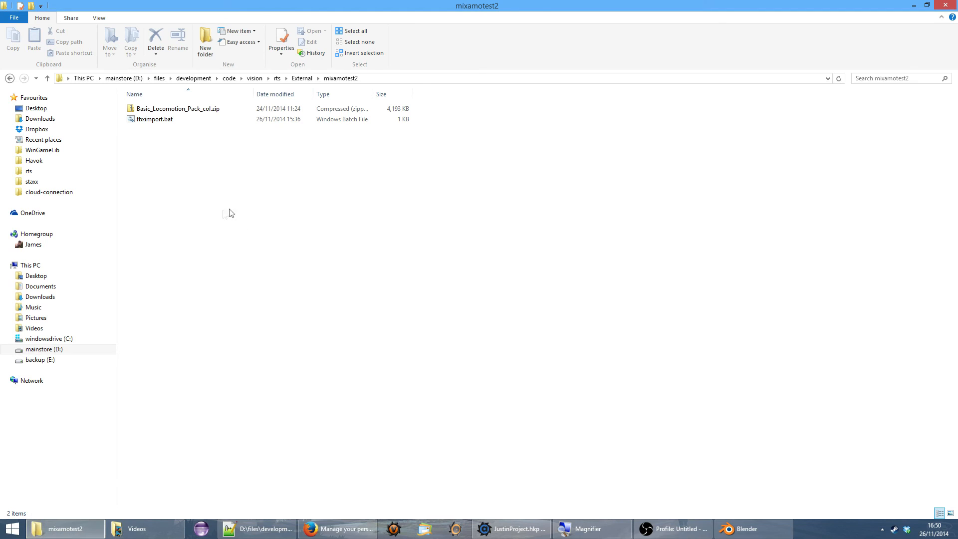
left_click(212, 108)
right_click(213, 109)
mouse_move(274, 208)
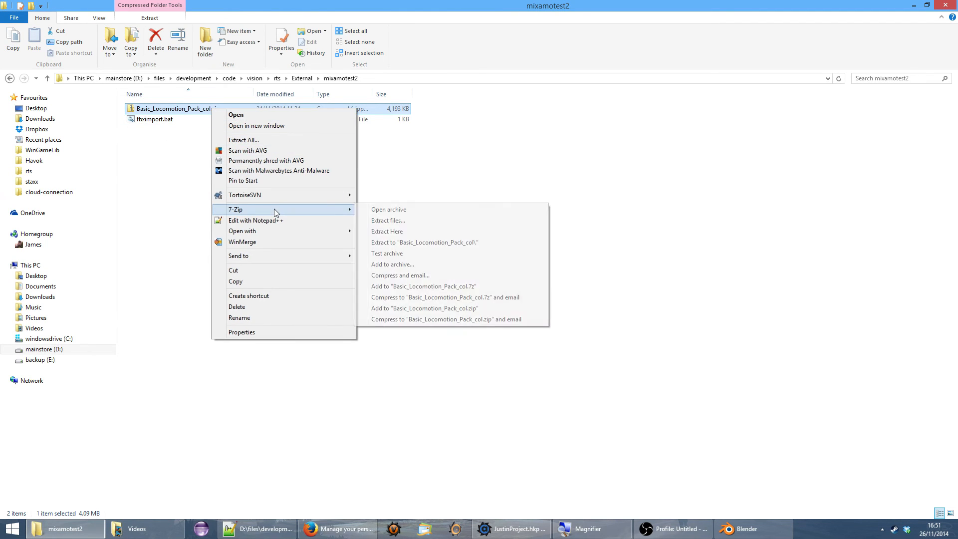
left_click(473, 243)
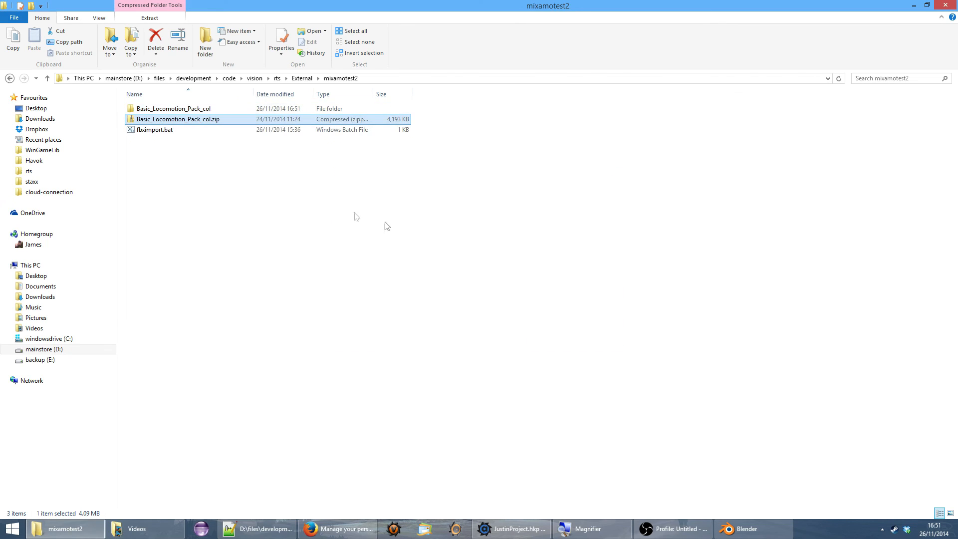
Examine the extracted Basic_Locomotion_Pack_col folder and its textures subfolder, returning to the pack folder
double_click(186, 110)
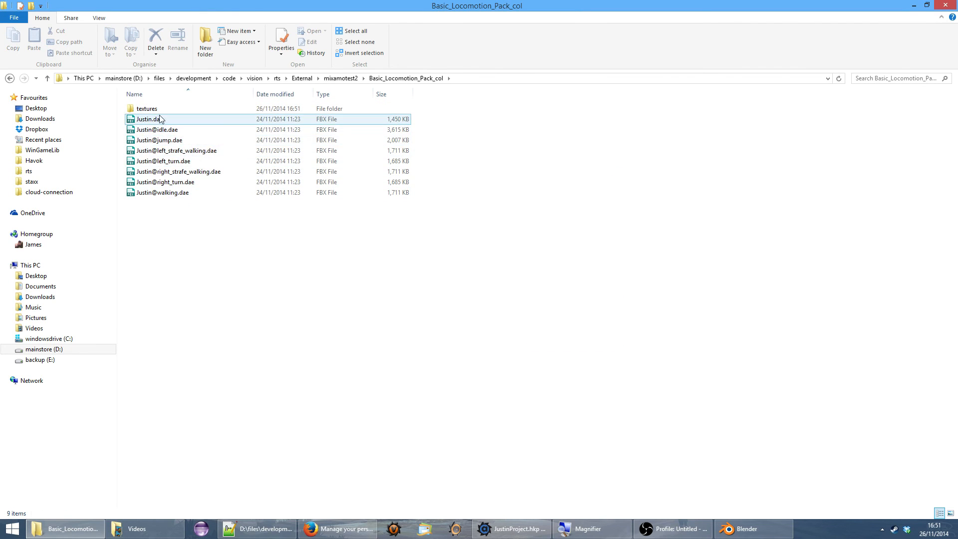
double_click(150, 109)
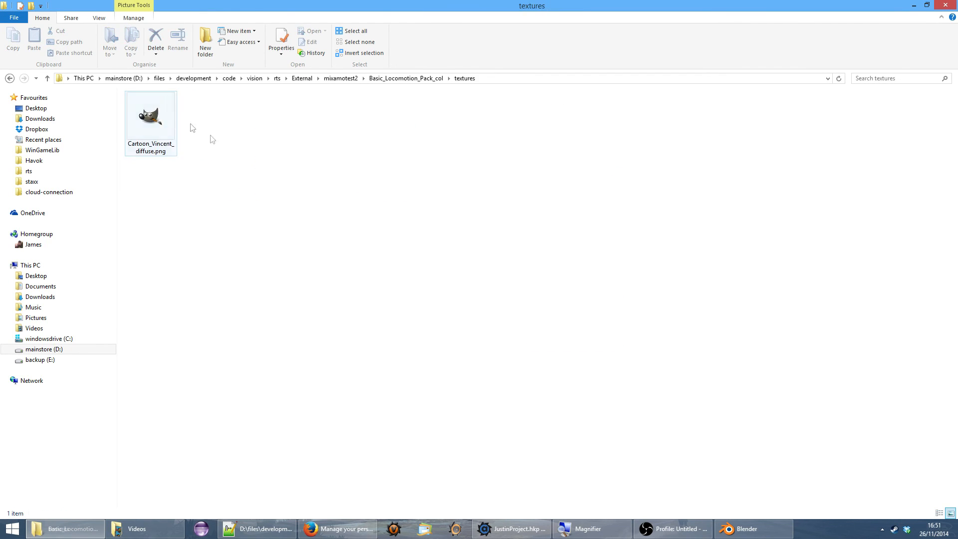
left_click(406, 79)
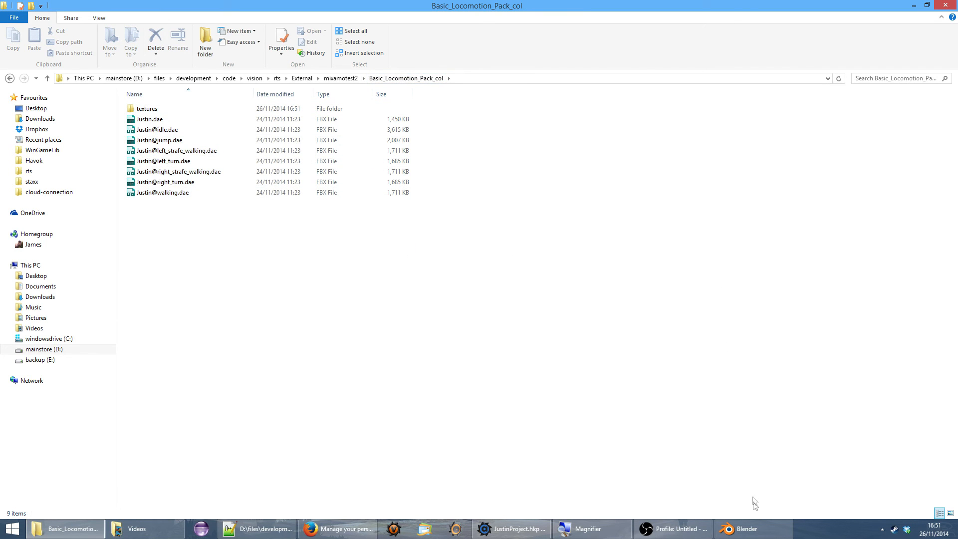
Switch to Blender, dismiss the splash screen and delete the default cube
left_click(744, 529)
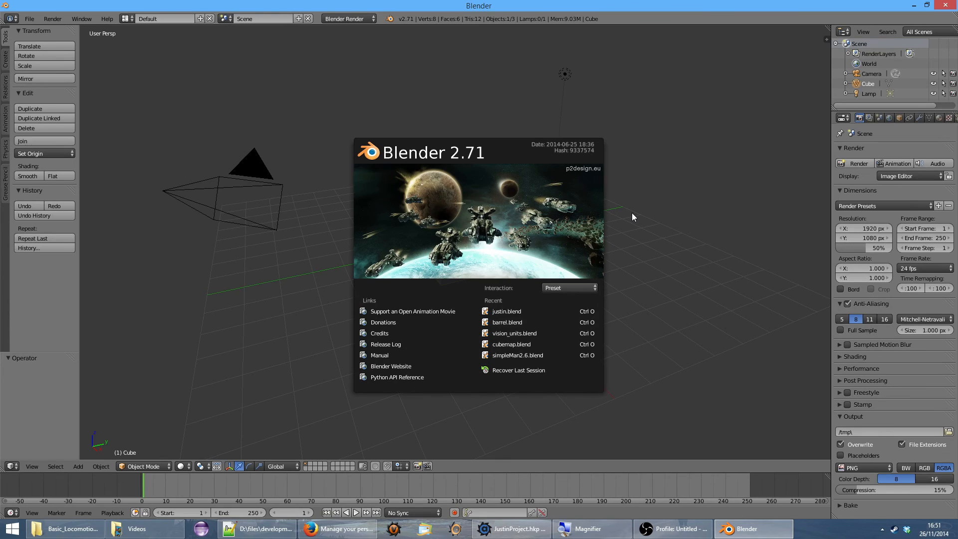
left_click(589, 223)
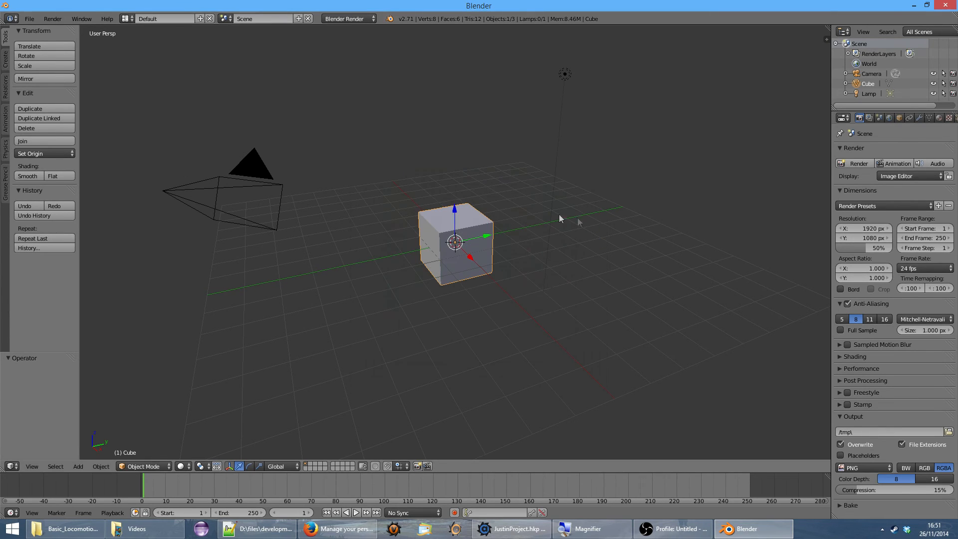
key("x")
left_click(455, 221)
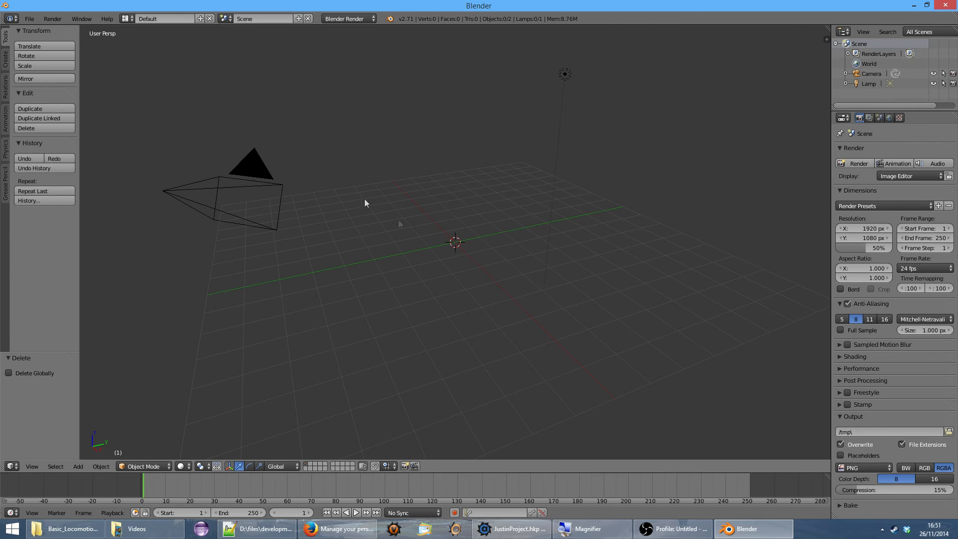
Start a COLLADA import and point its file browser to D:\files\development\code\vision\rts\External\mixamotest2\Basic_Locomotion_Pack_col, copying the path from File Explorer
left_click(31, 20)
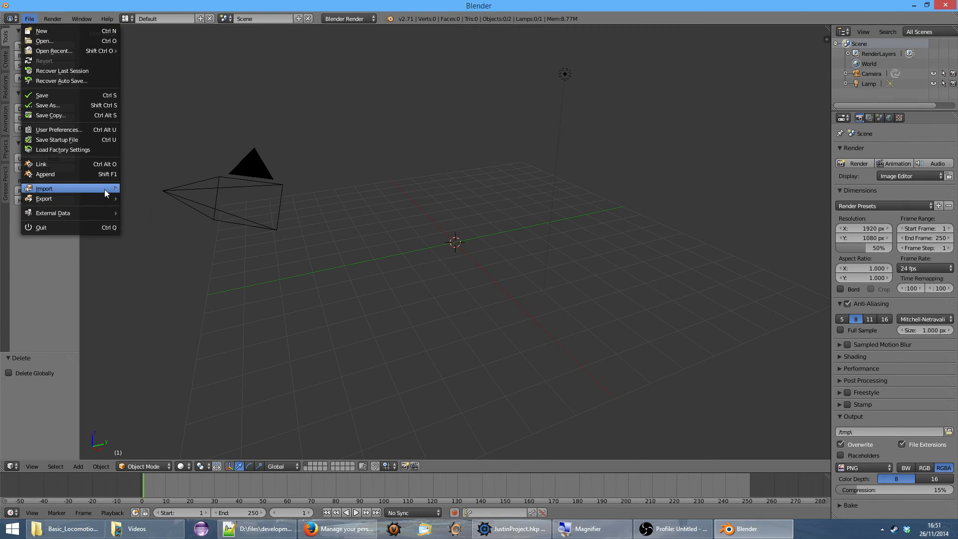
mouse_move(104, 190)
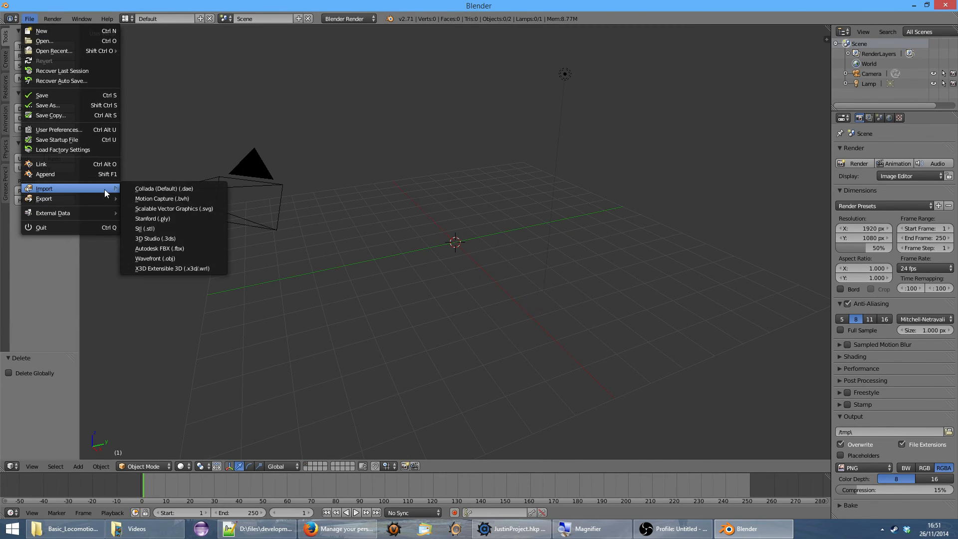
left_click(190, 189)
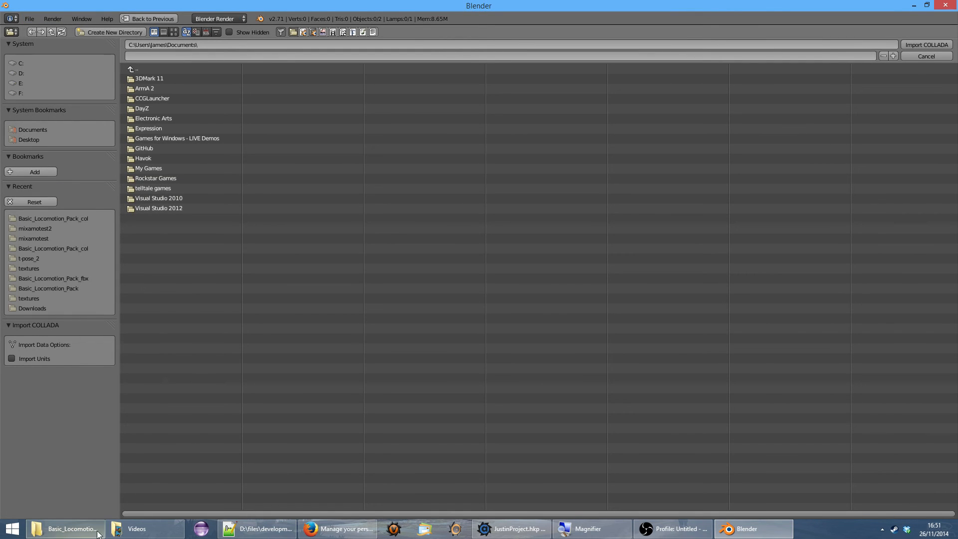
left_click(65, 529)
left_click(466, 79)
key("ctrl+c")
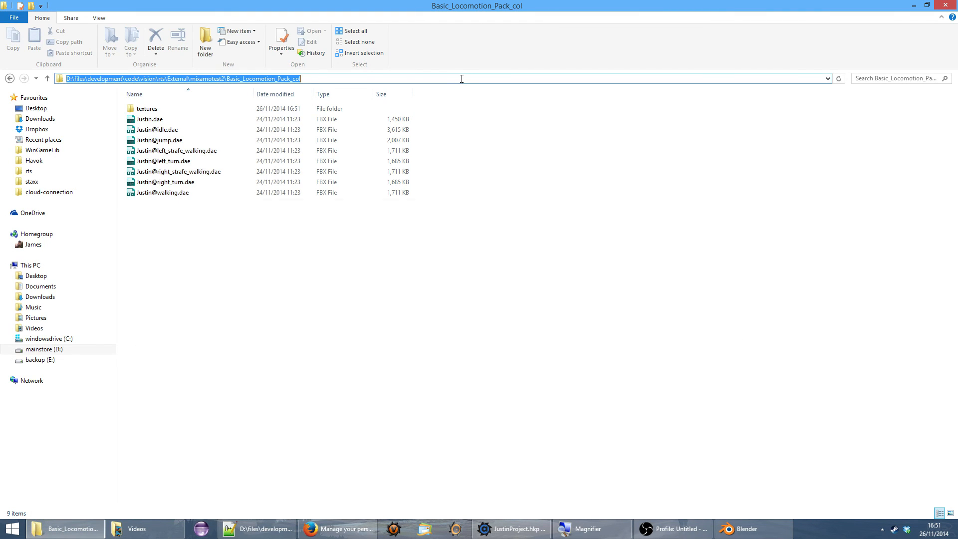
key("alt+Tab")
left_click(341, 43)
key("ctrl+v")
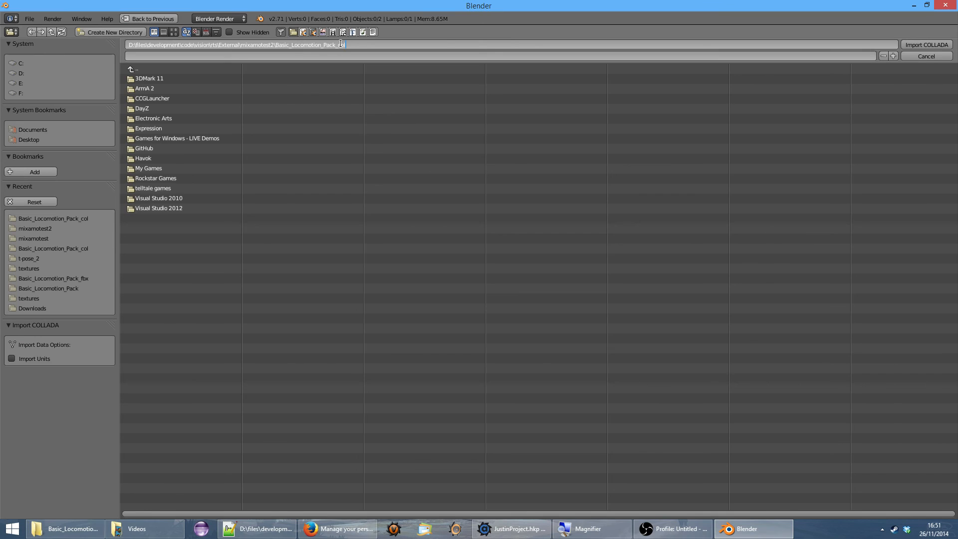
key("Return")
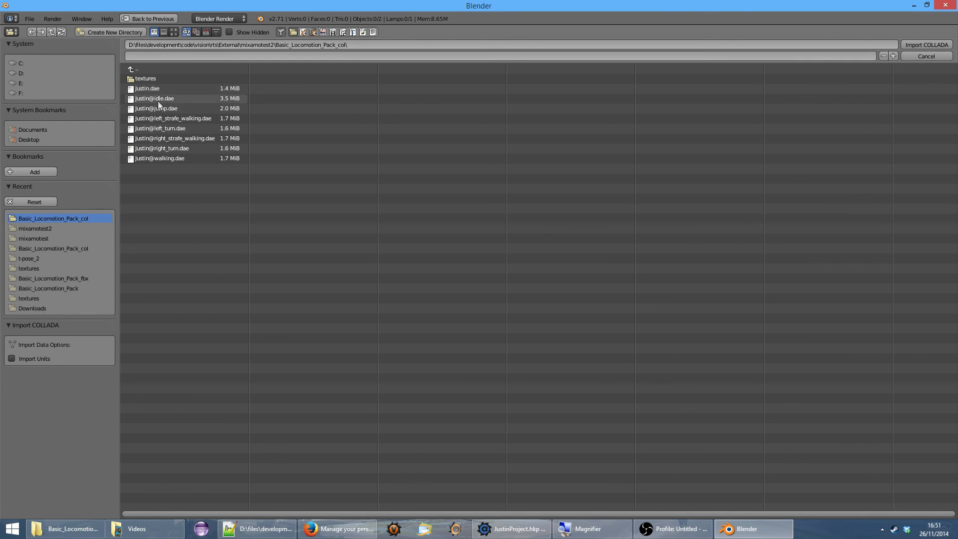
Import Justin.dae from the pack folder and inspect the character in the 3D view
left_click(157, 88)
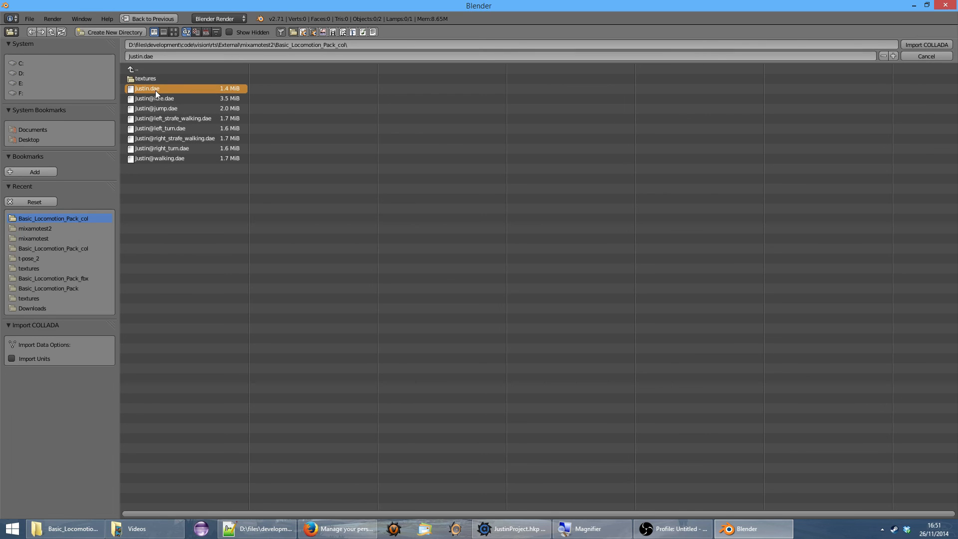
left_click(929, 45)
scroll(451, 268, "up", 8)
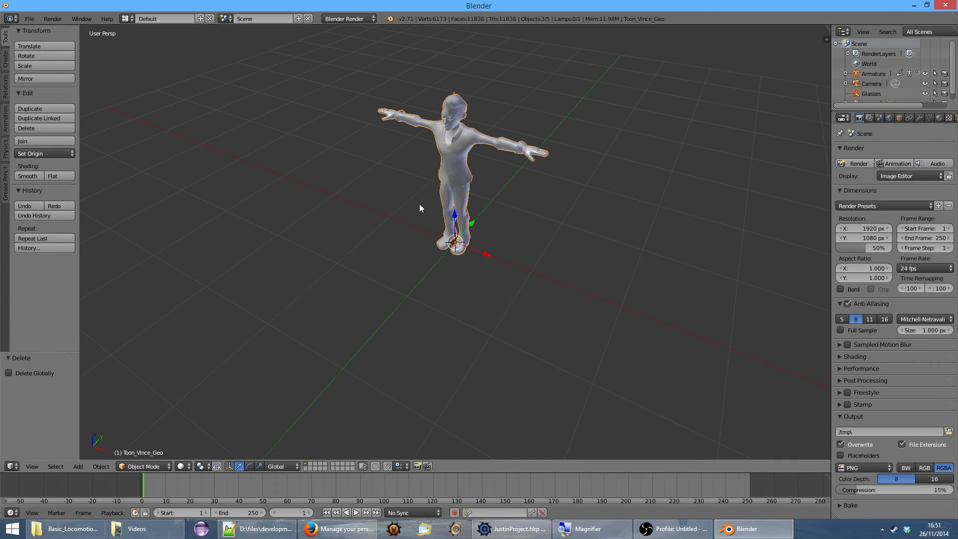
scroll(460, 178, "up", 3)
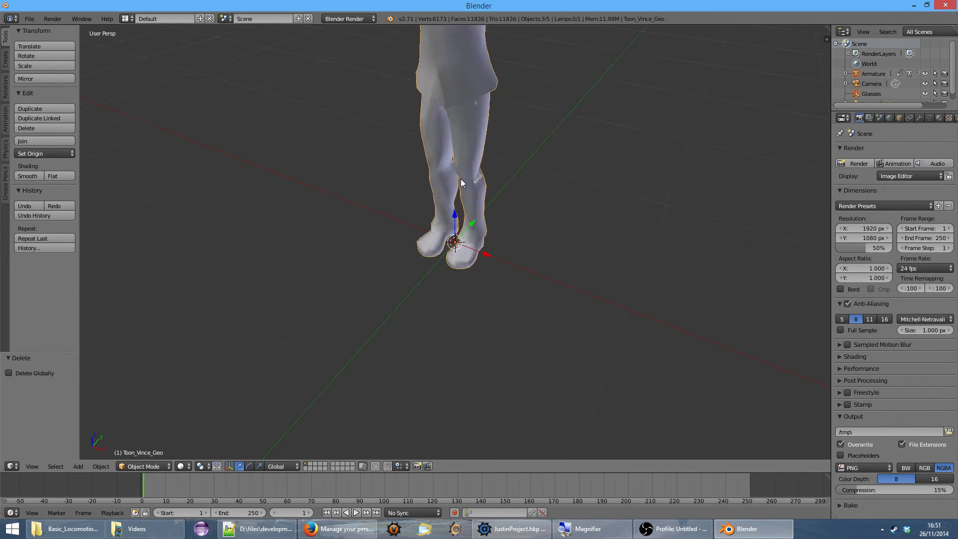
scroll(461, 183, "down", 6)
scroll(461, 183, "up", 5)
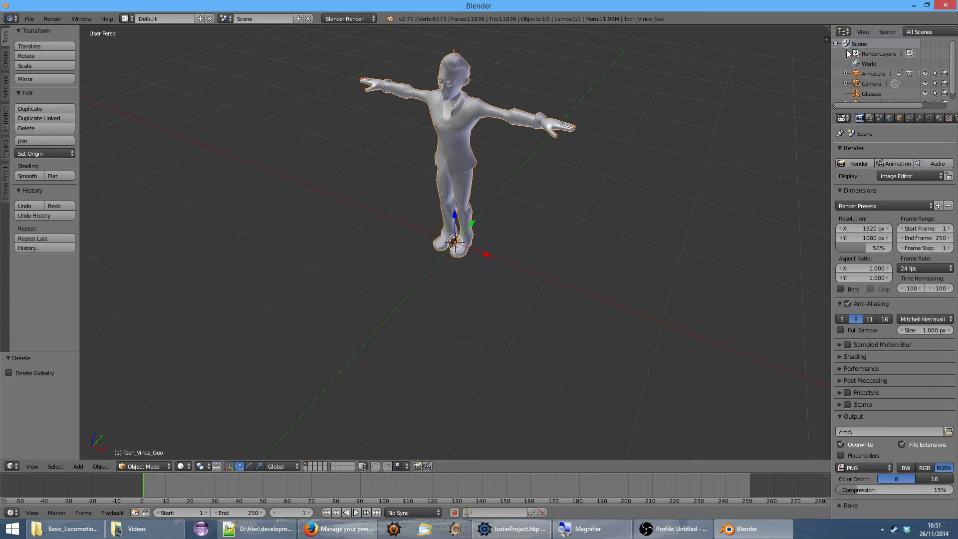
Add a new screen layout and name it UV
left_click(200, 18)
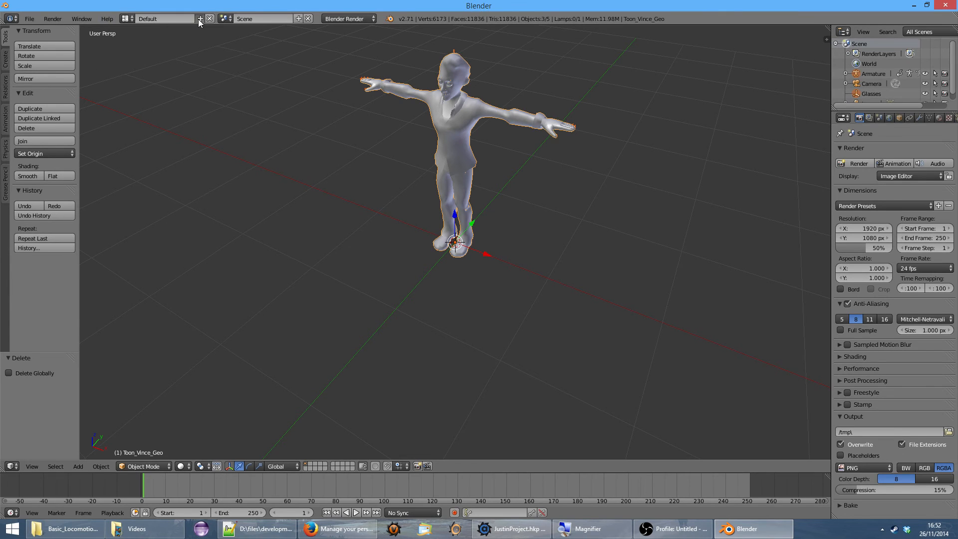
left_click(182, 19)
type("UV")
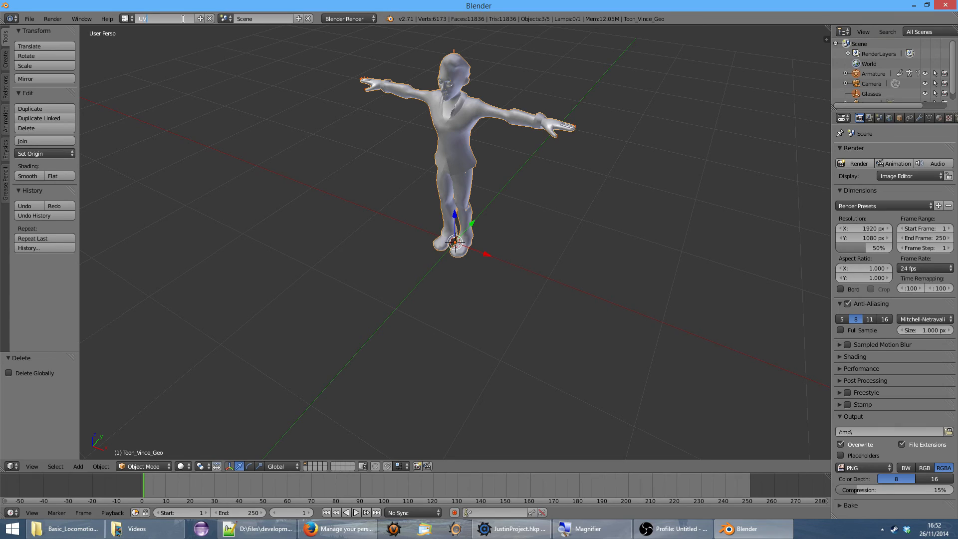
key("Return")
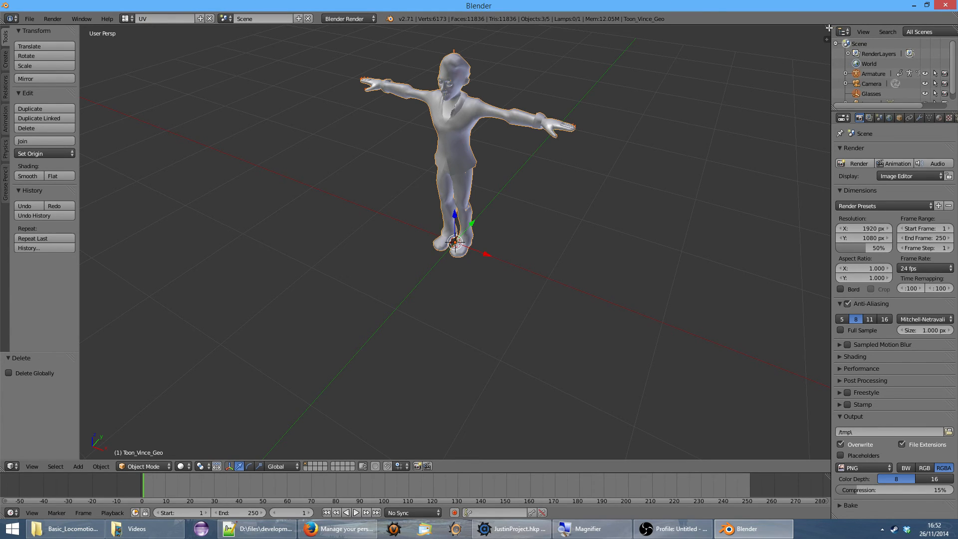
Split the 3D view into two side-by-side areas and make the new one a UV/Image Editor
left_click_drag(829, 28, 472, 110)
left_click(482, 467)
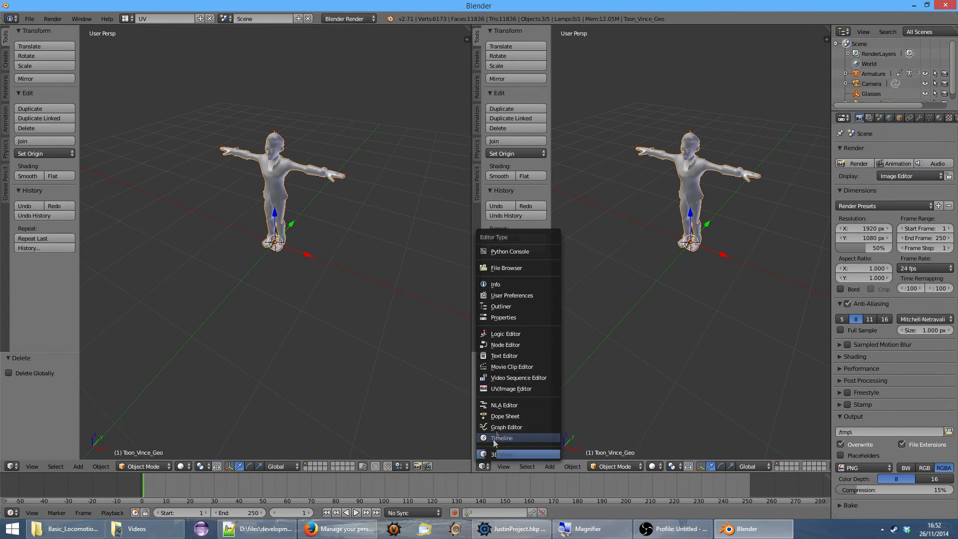
left_click(514, 391)
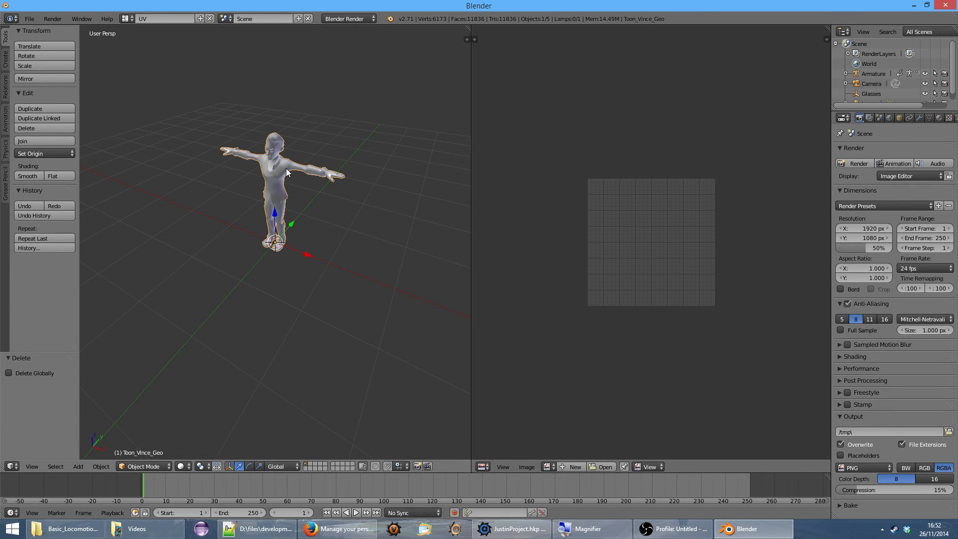
Put the character mesh in Edit Mode and select all of its geometry to display the UV layout
key("Tab")
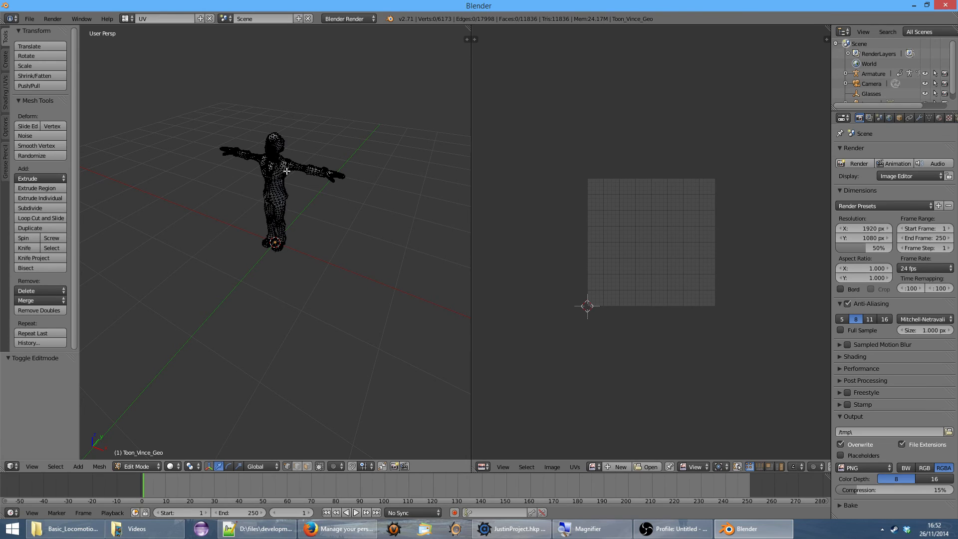
key("a")
scroll(674, 257, "up", 4)
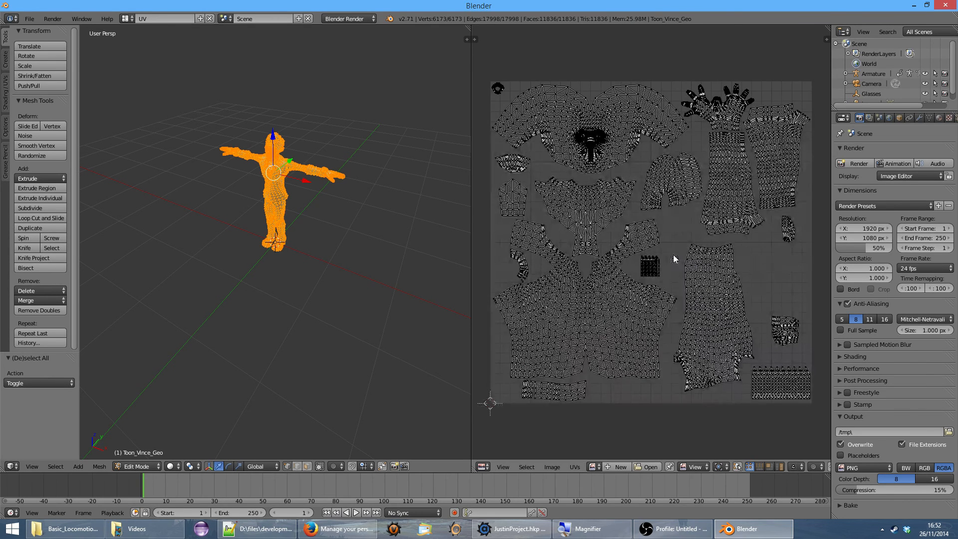
Assign the Cartoon_Vincent_diffuse.png image to the character's UV layout and return the mesh to Object Mode
left_click(594, 466)
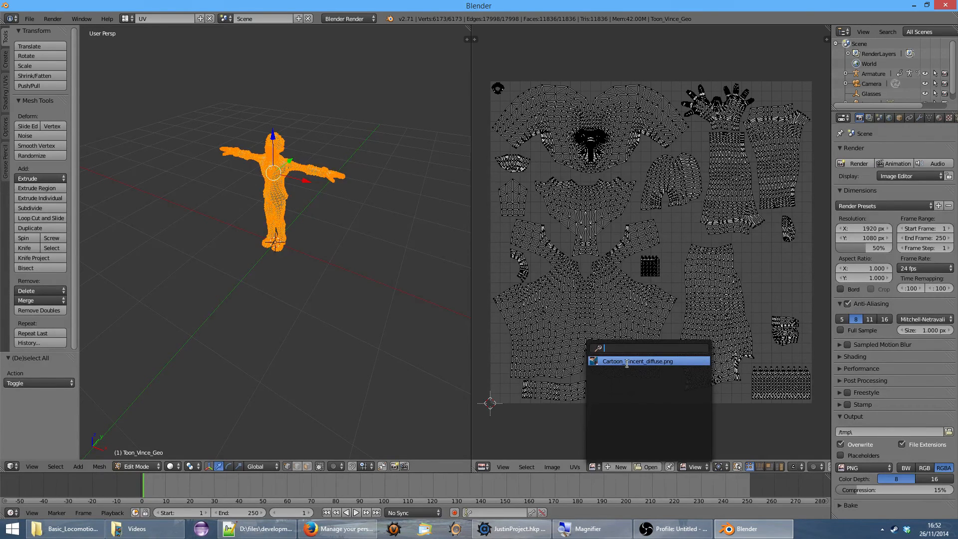
left_click(636, 361)
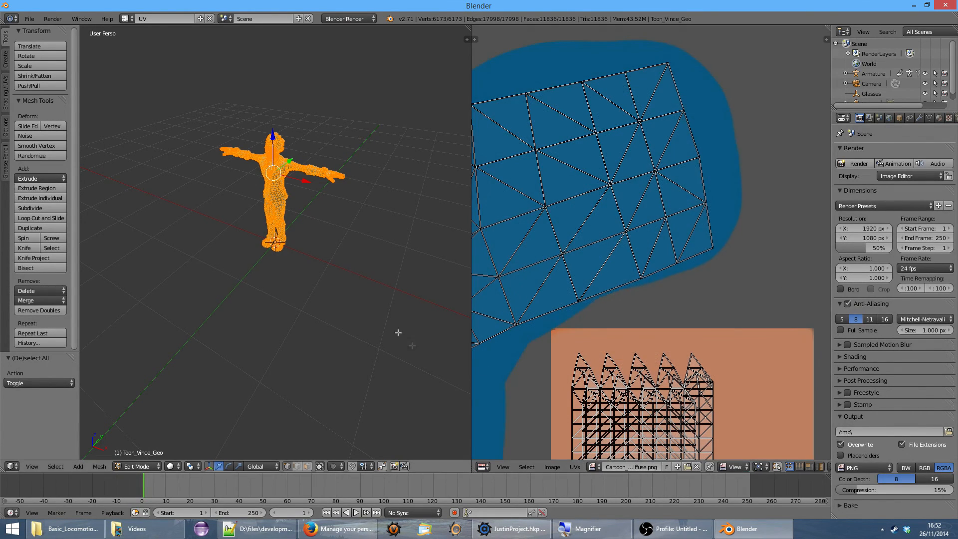
scroll(291, 208, "down", 2)
scroll(736, 281, "down", 5)
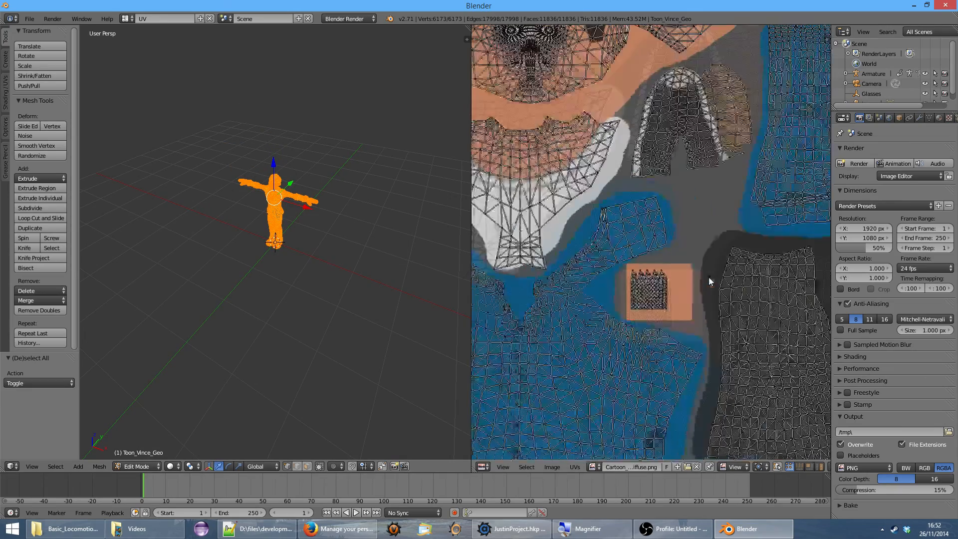
scroll(707, 282, "down", 1)
scroll(689, 255, "up", 5)
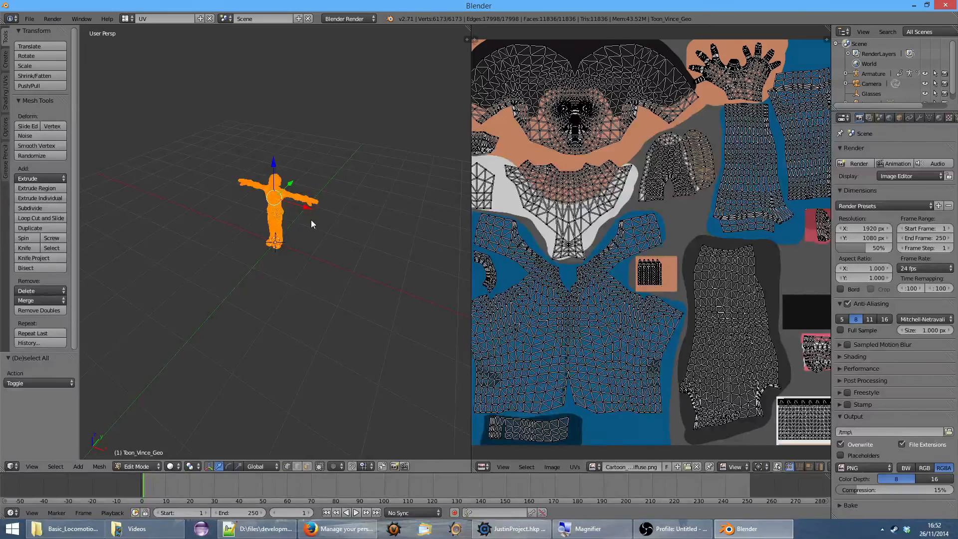
key("Tab")
scroll(296, 220, "up", 2)
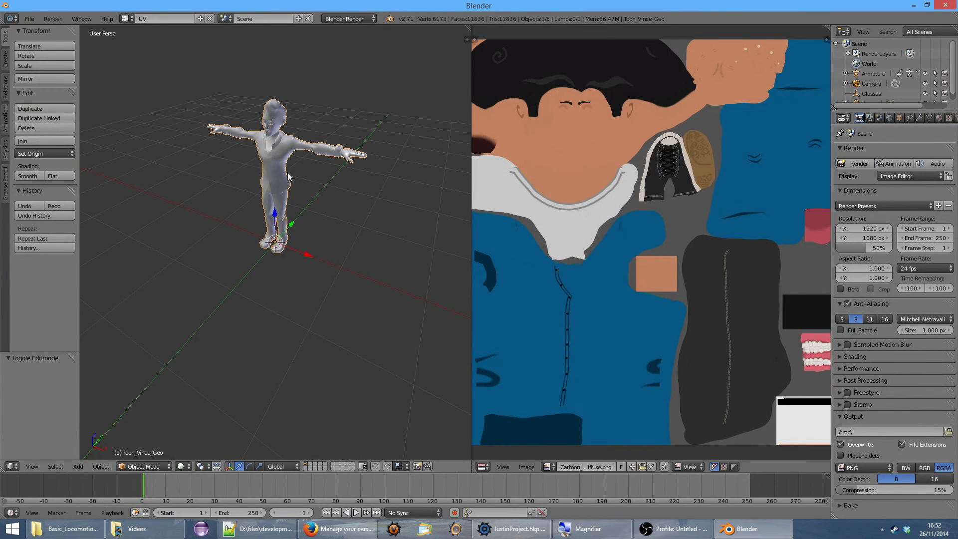
Switch to the Default screen layout and set the 3D view's viewport shading to Texture
left_click(125, 19)
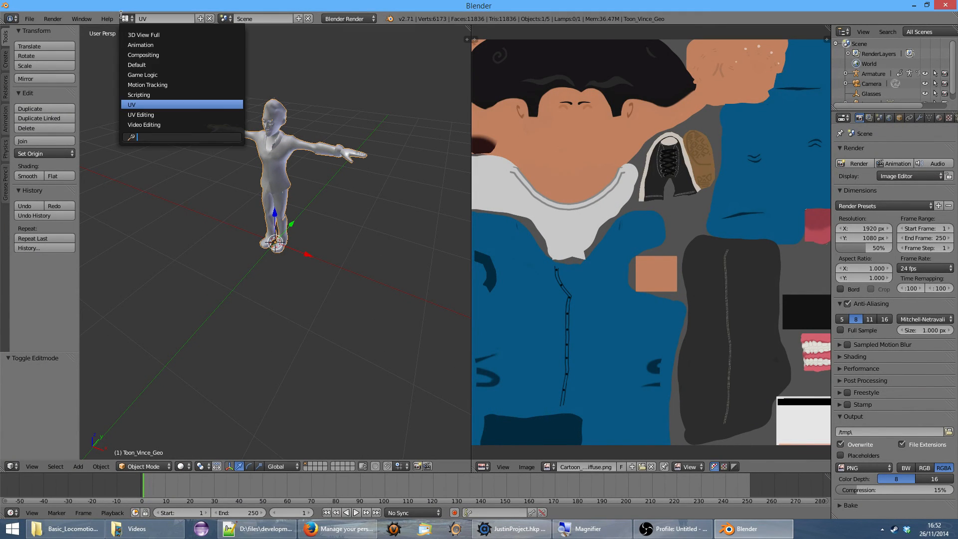
left_click(144, 64)
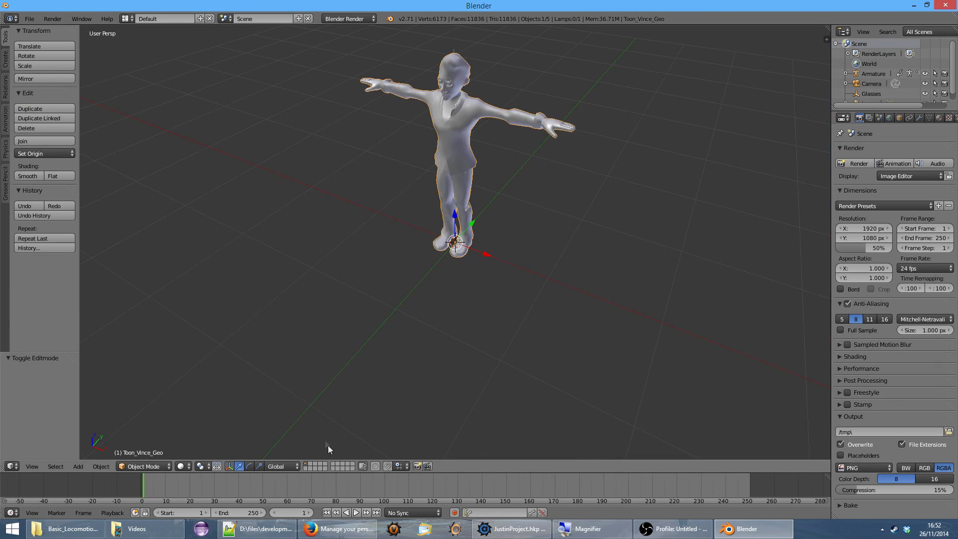
left_click(182, 466)
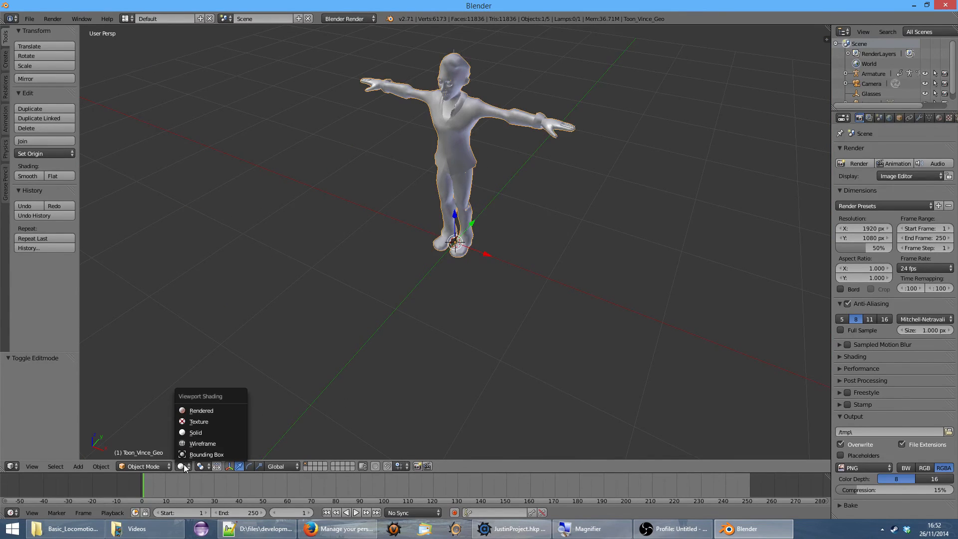
left_click(201, 423)
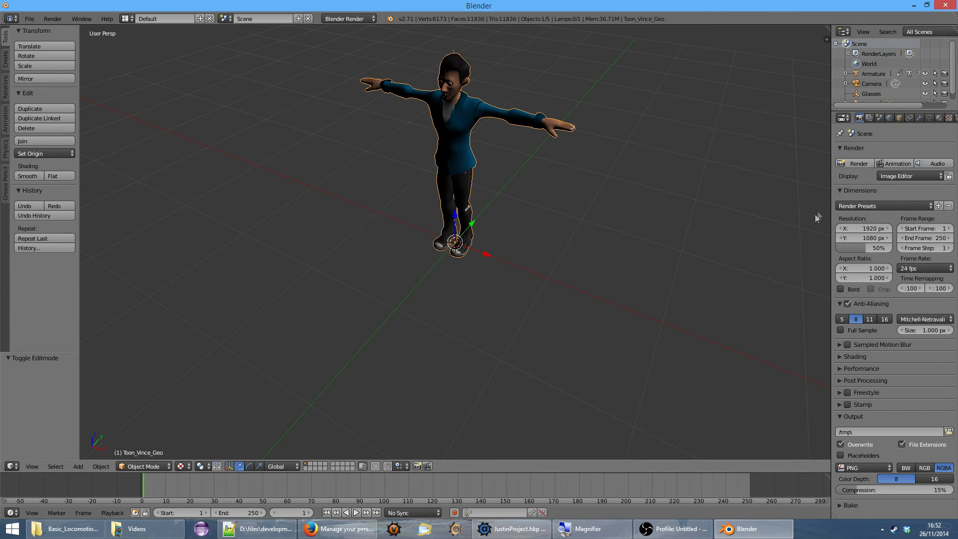
Display the 3D view's properties and change the Shading method from Multitexture to GLSL
key("n")
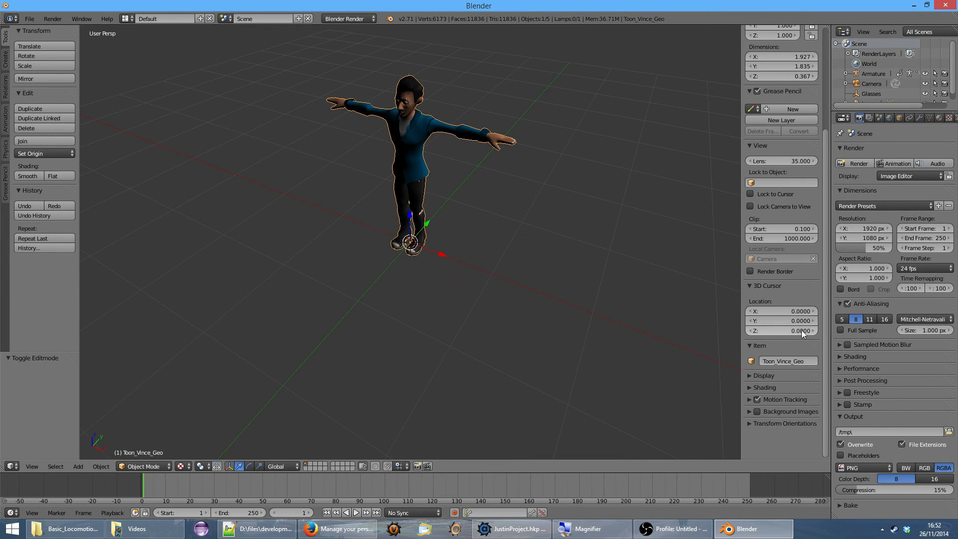
left_click(751, 388)
scroll(751, 386, "down", 1)
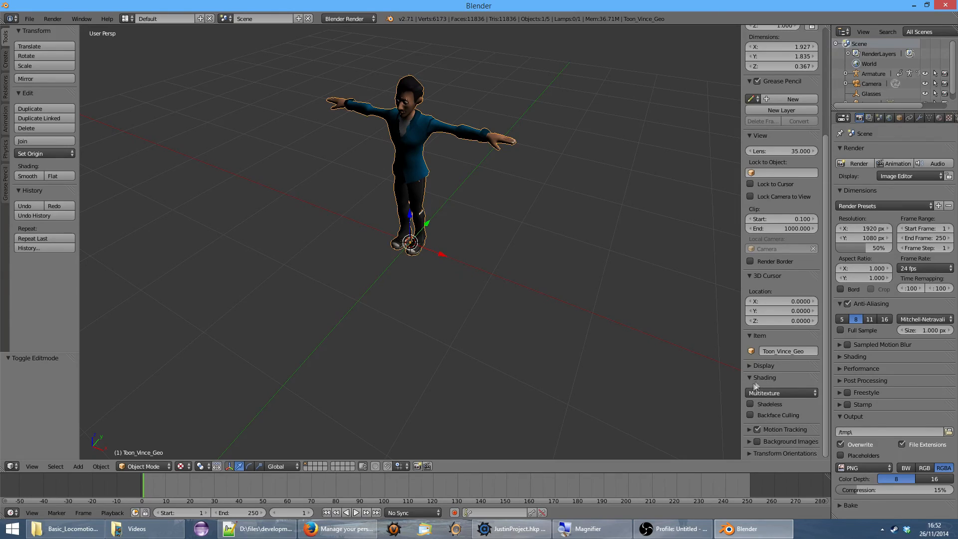
left_click(772, 392)
left_click(772, 374)
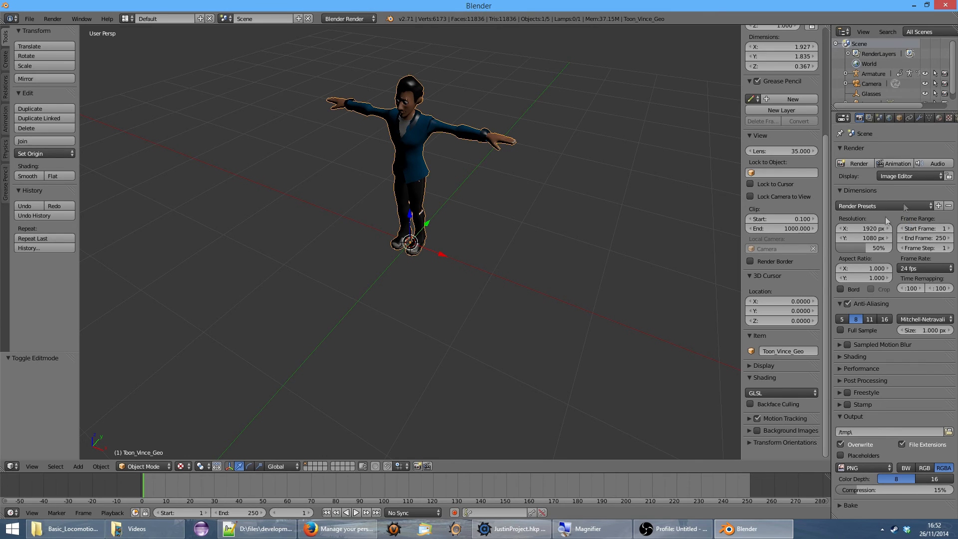
Widen the properties area and make the character's Toon_COL material Shadeless
left_click_drag(830, 235, 771, 240)
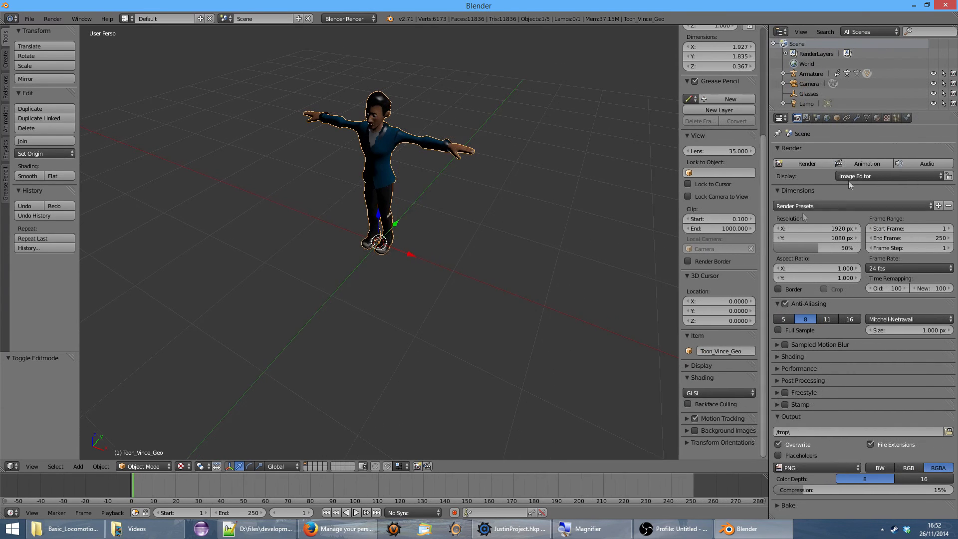
left_click(877, 119)
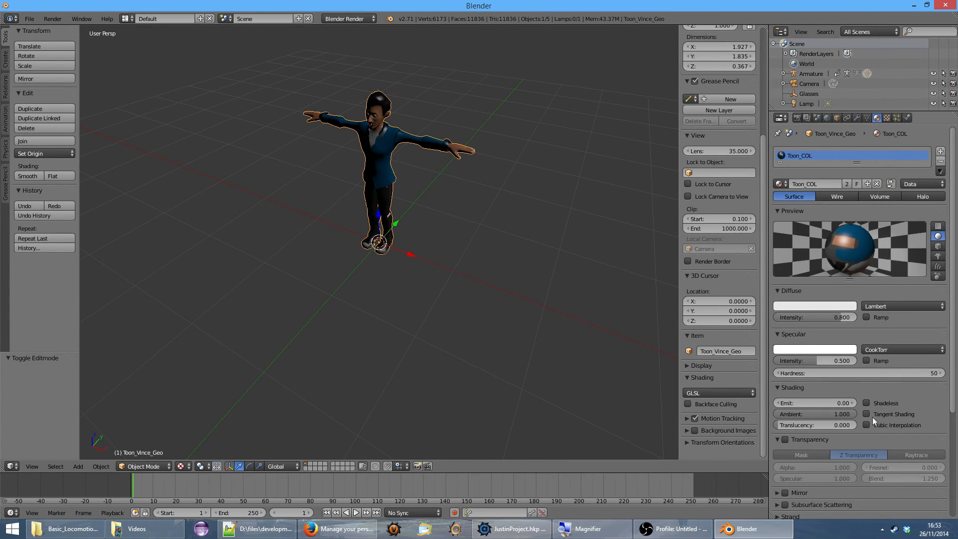
left_click(868, 404)
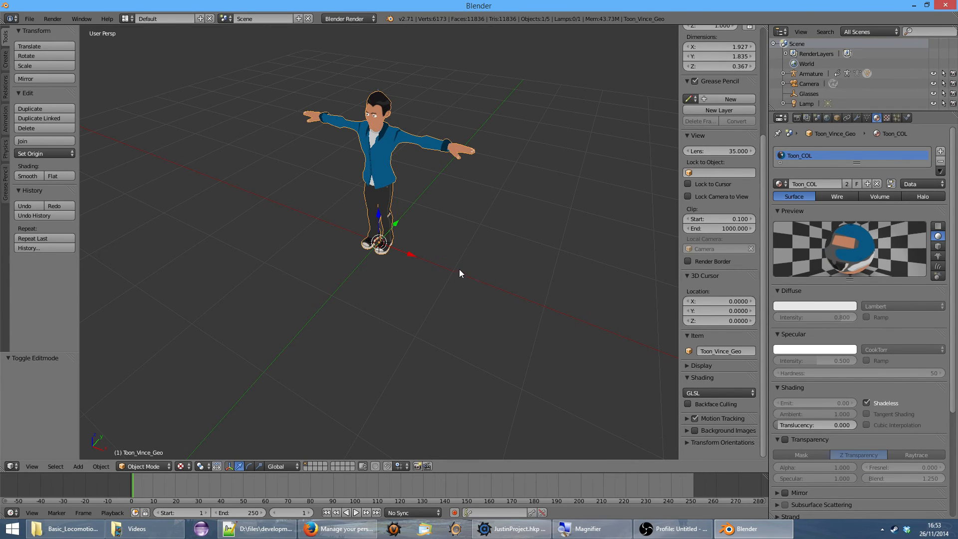
Save the scene as justin.blend in the mixamotest2 folder
left_click(29, 19)
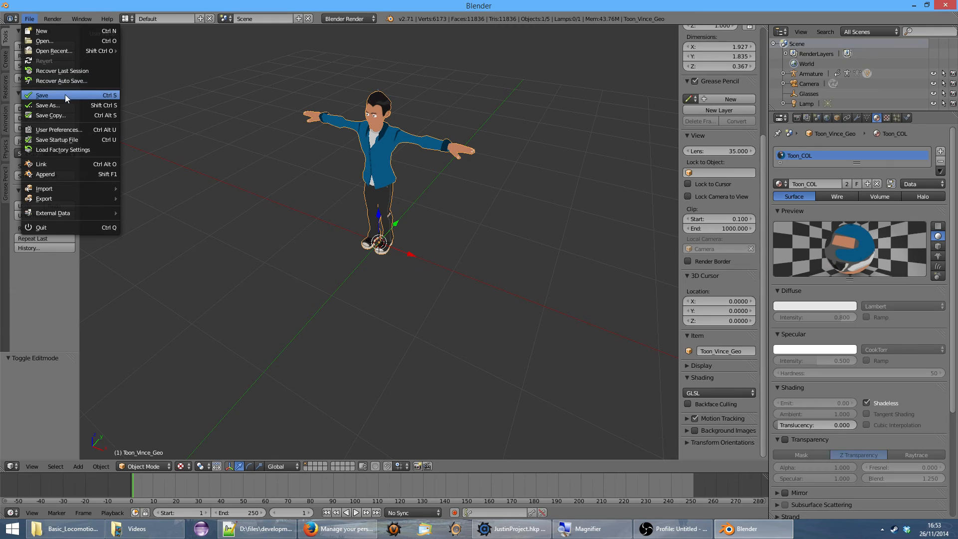
left_click(64, 98)
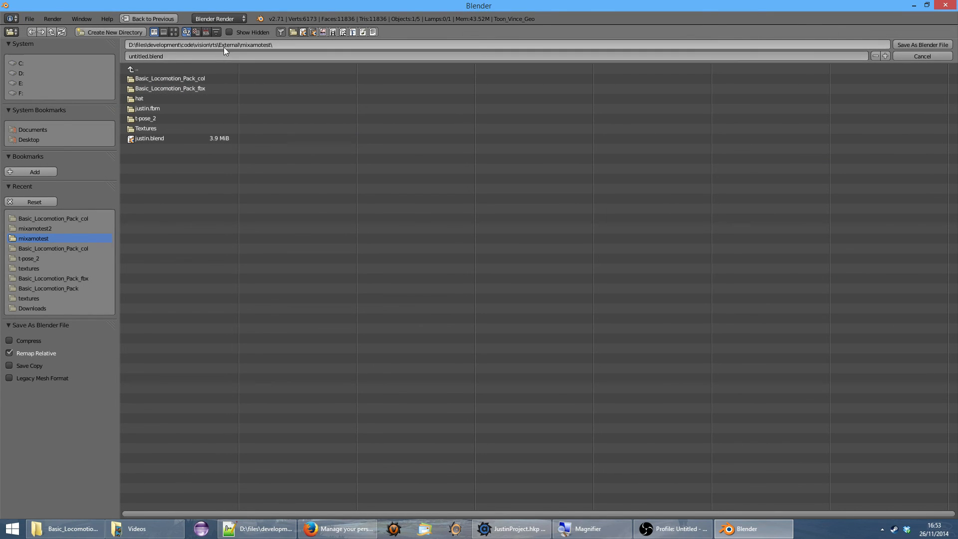
left_click(134, 69)
left_click(159, 139)
left_click(186, 56)
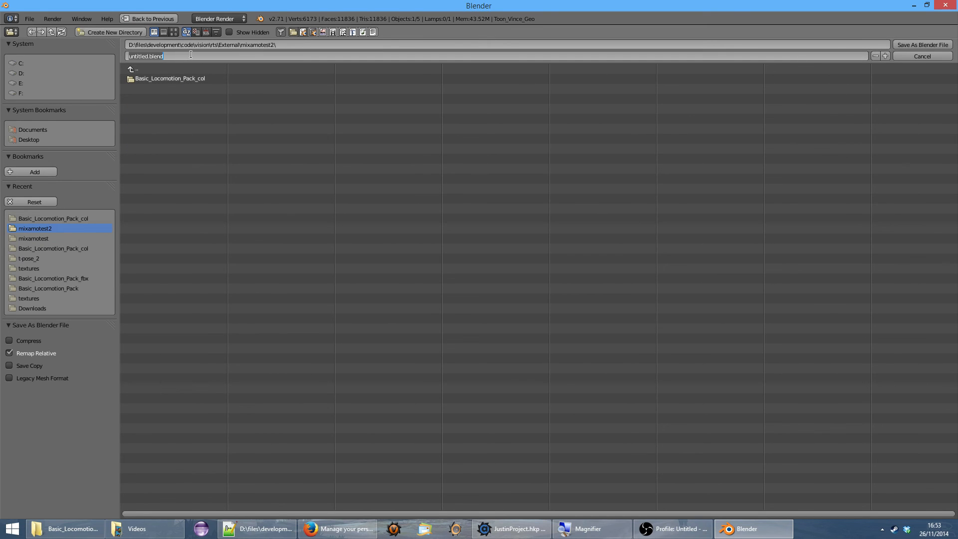
key("Home")
key("shift+Right")
key("shift+Right")
key("shift+Right")
key("shift+Right")
key("shift+Right")
key("shift+Right")
key("shift+Right")
key("shift+Right")
type("justin")
left_click(926, 44)
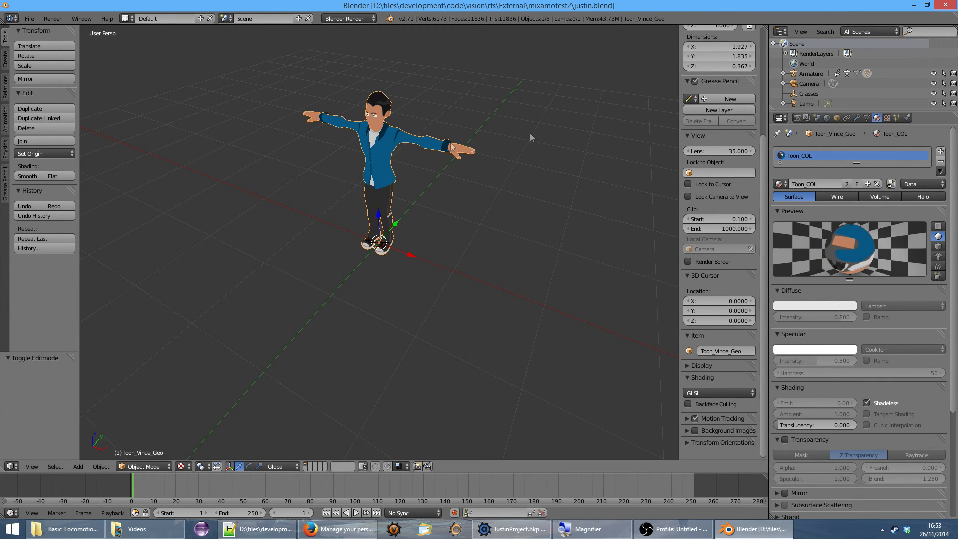
Enable X-Ray display for the Armature's bones and save the file
left_click(819, 73)
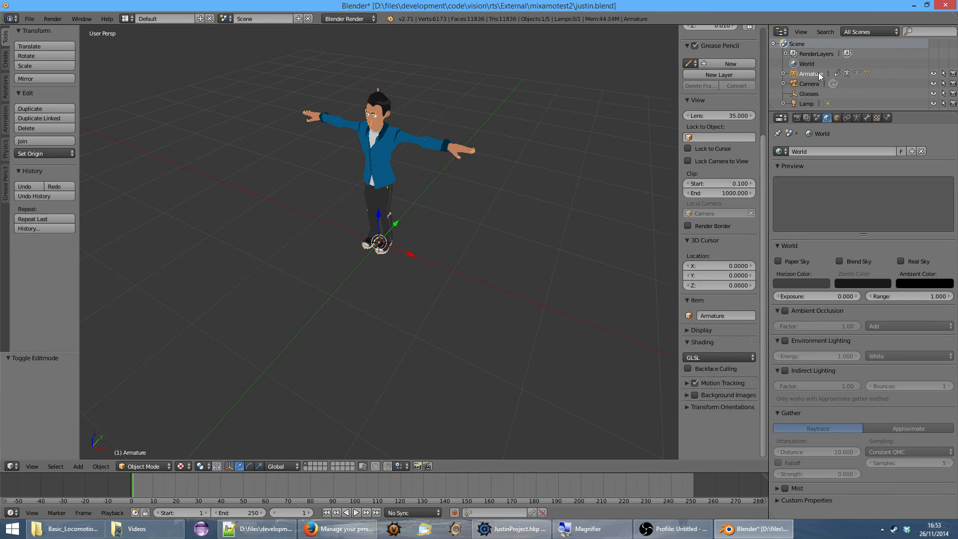
left_click(856, 118)
left_click(871, 293)
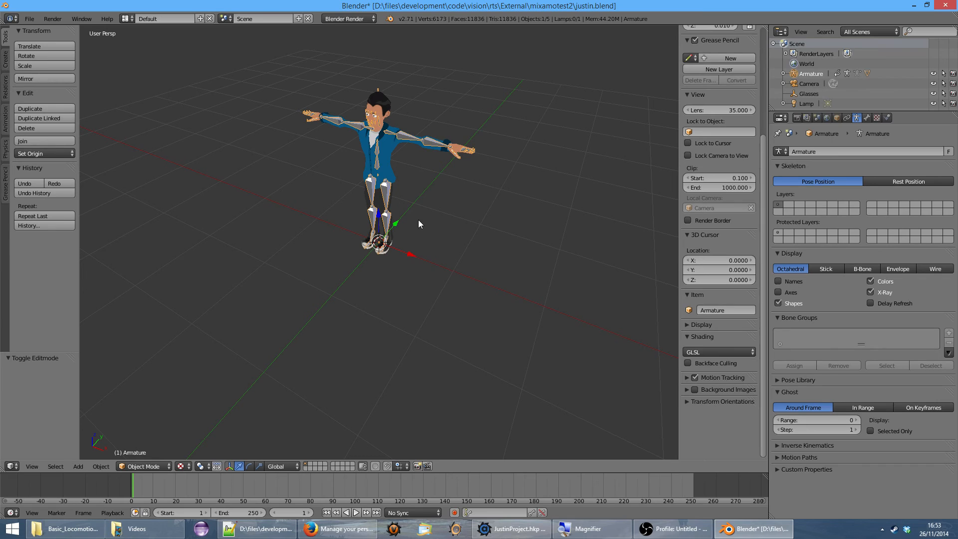
left_click(30, 19)
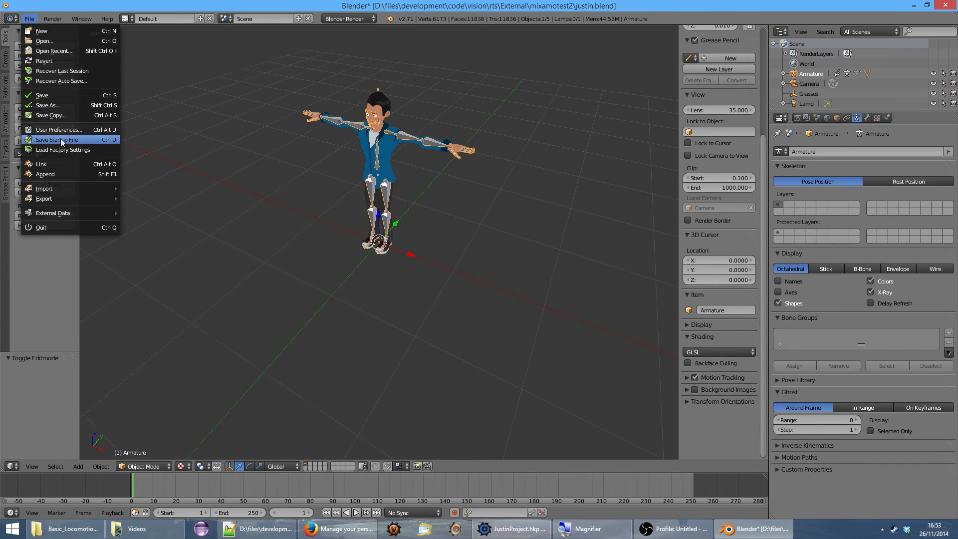
left_click(66, 99)
Set the scene's frame rate to 30 fps and save the file
left_click(797, 117)
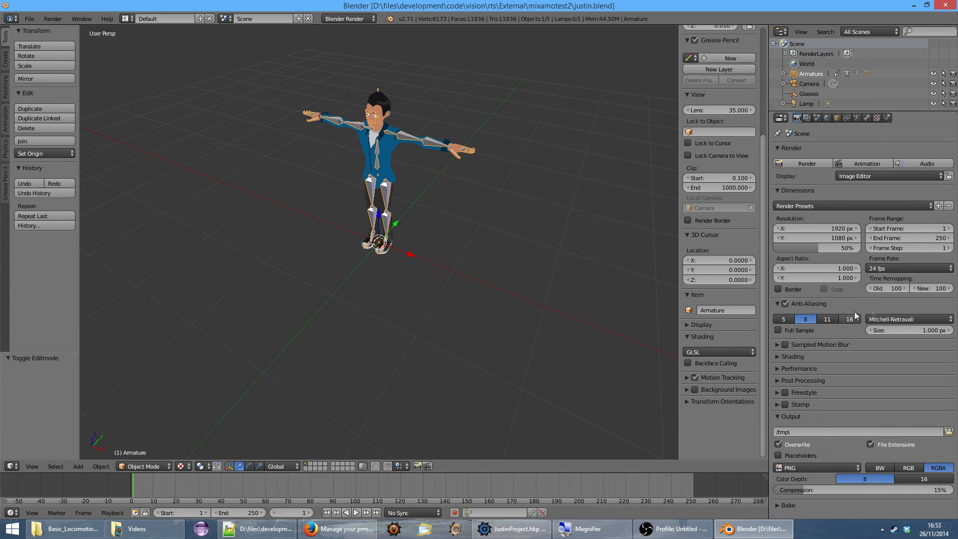
left_click(894, 268)
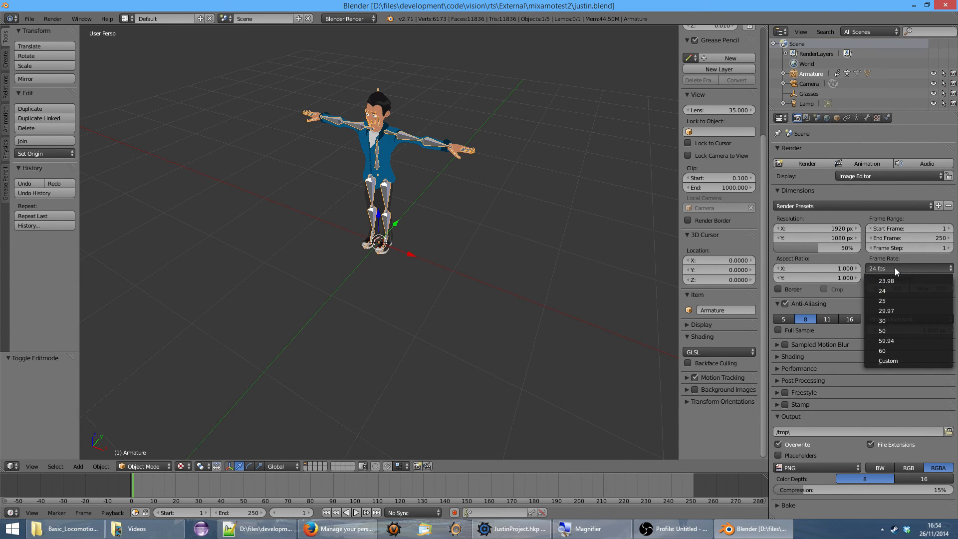
left_click(895, 321)
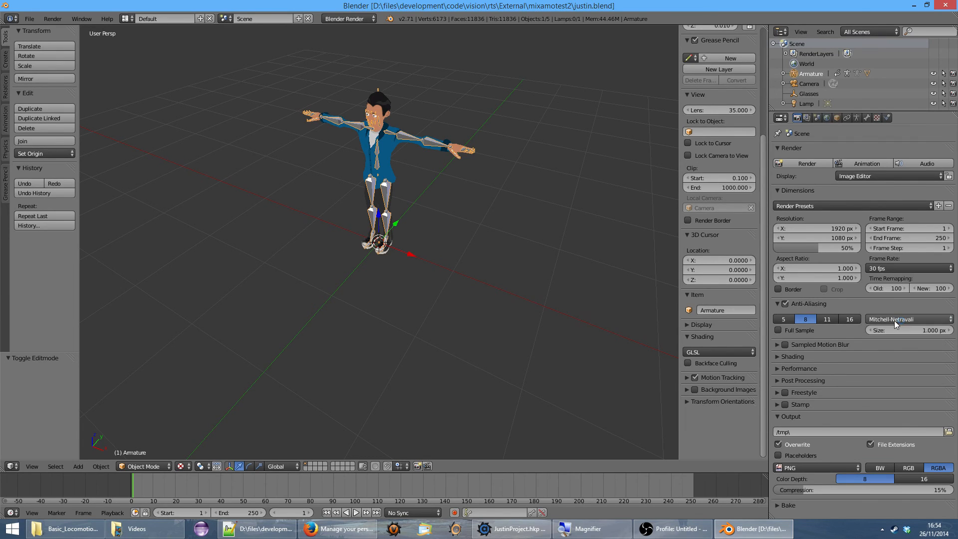
left_click(30, 19)
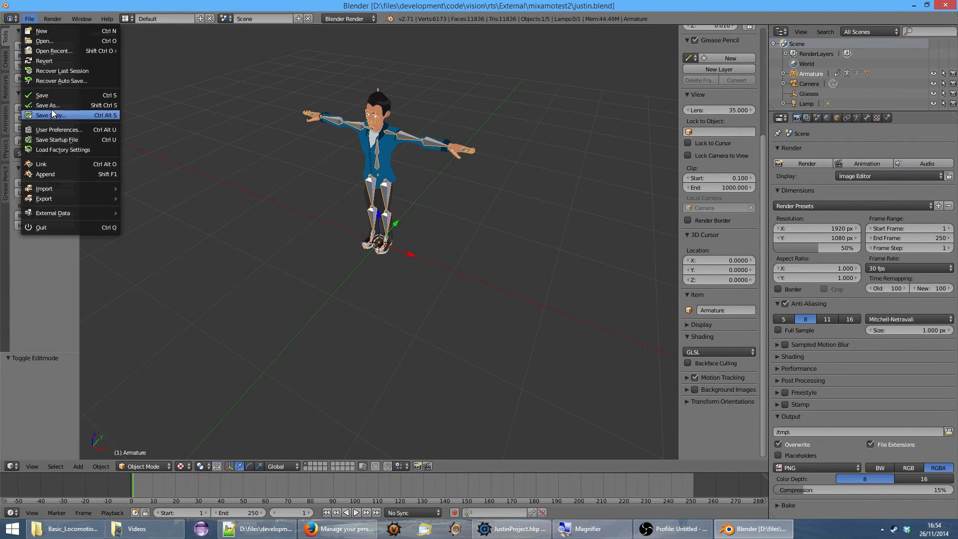
left_click(42, 96)
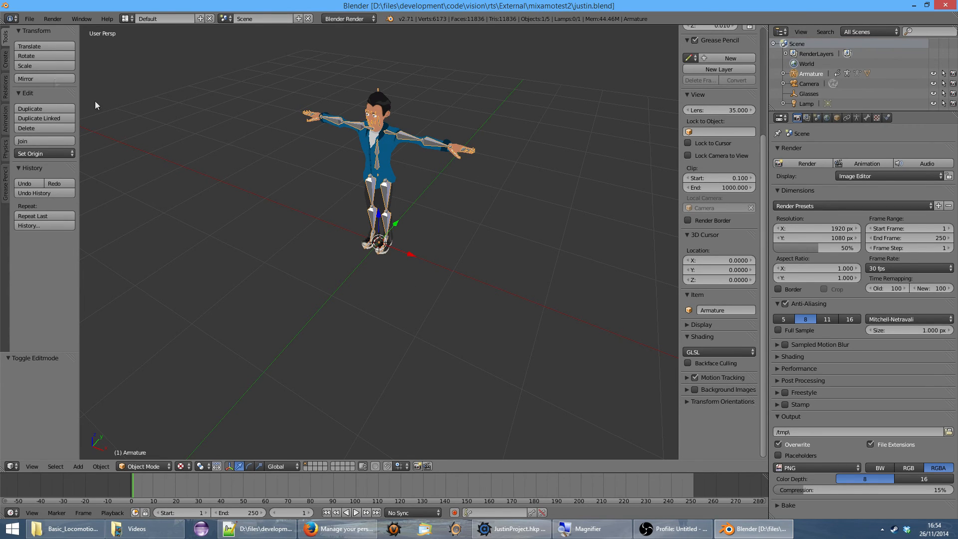
left_click(29, 18)
mouse_move(103, 188)
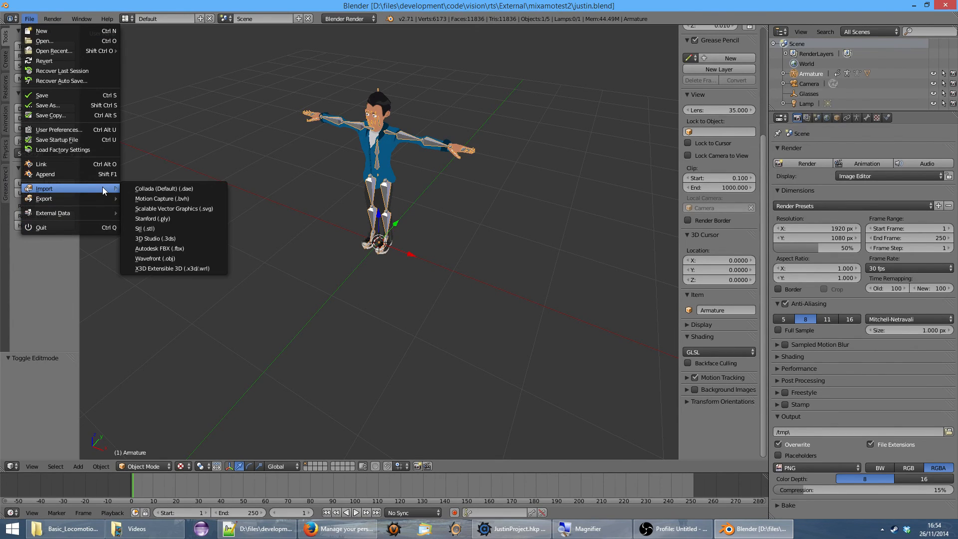
left_click(175, 184)
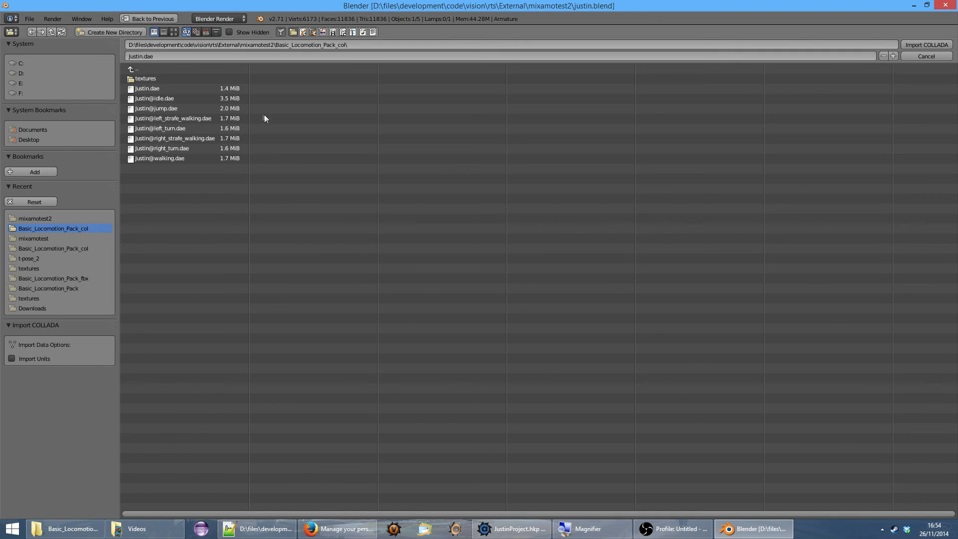
left_click(181, 159)
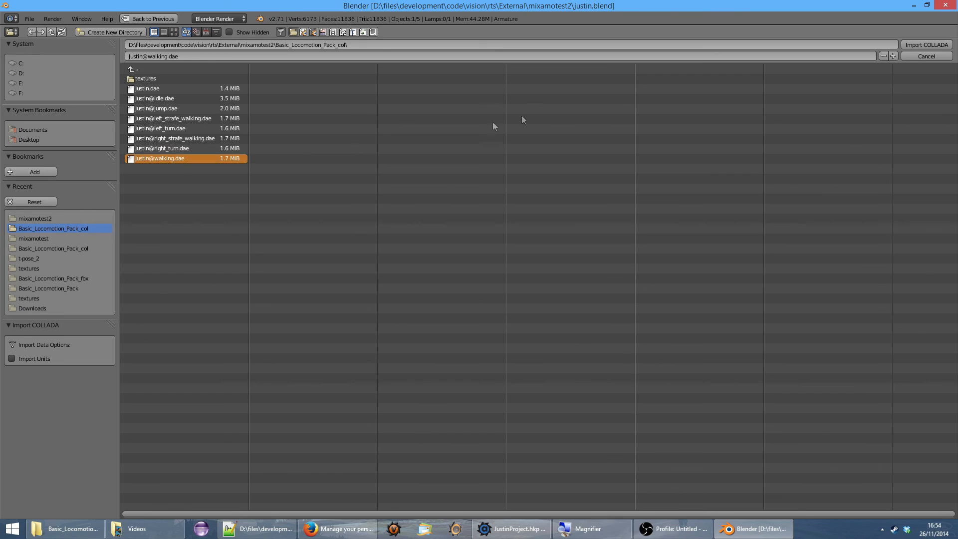
left_click(924, 43)
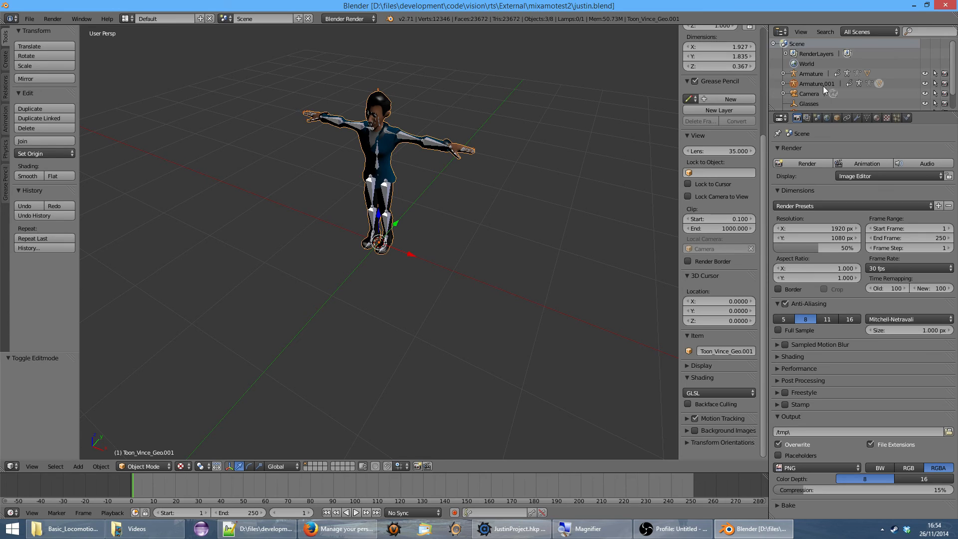
Play the imported walking animation, stop it and return to the first frame
left_click(356, 513)
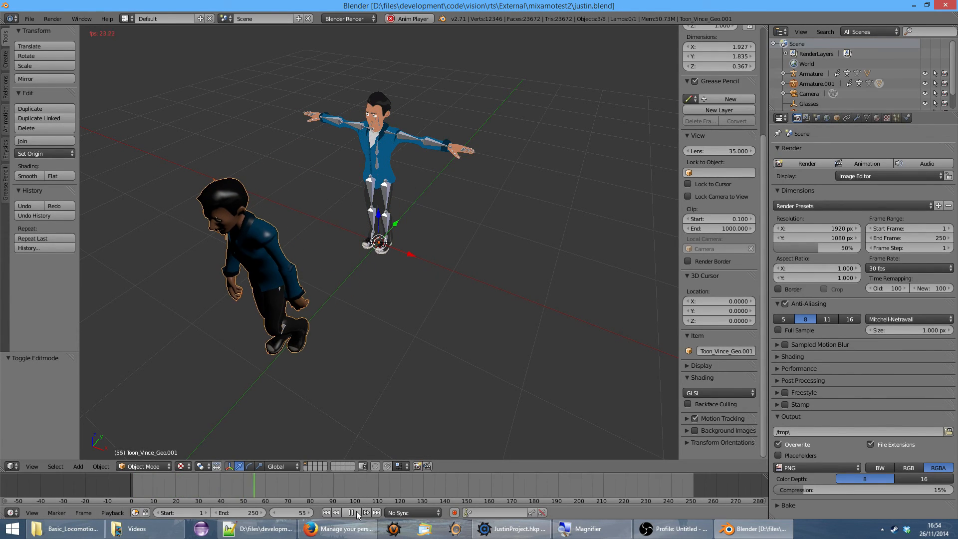
left_click(354, 513)
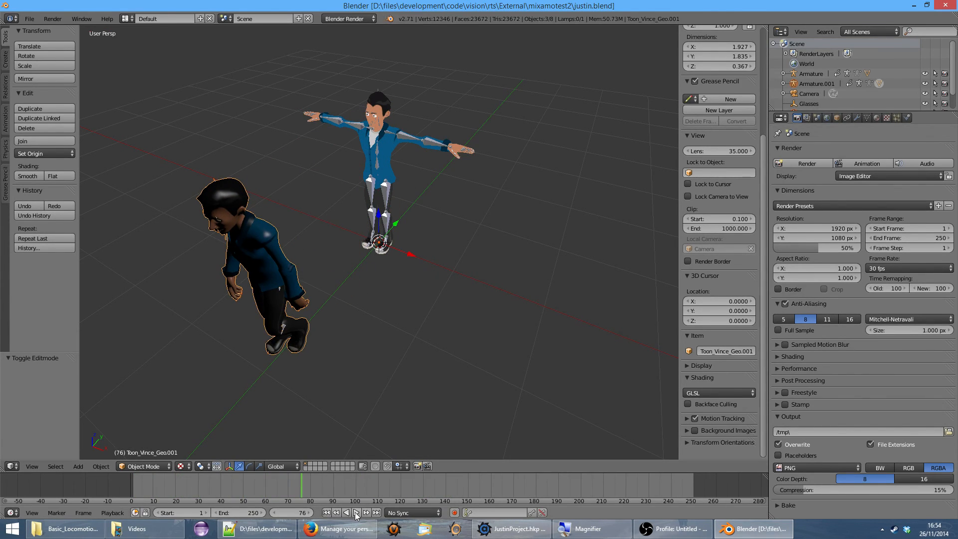
left_click(327, 513)
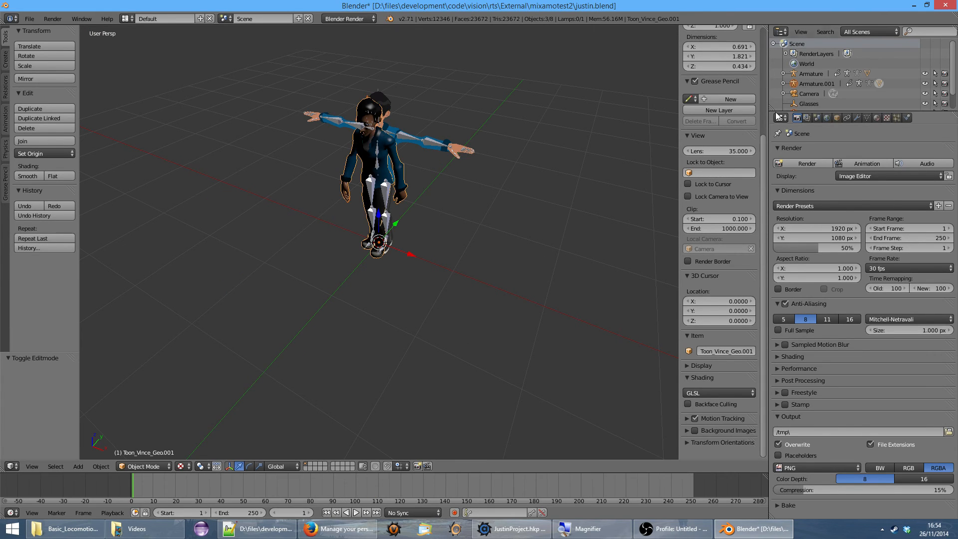
Select the original Armature, split the 3D view horizontally and make the lower area a Dope Sheet in Action Editor mode
left_click(812, 74)
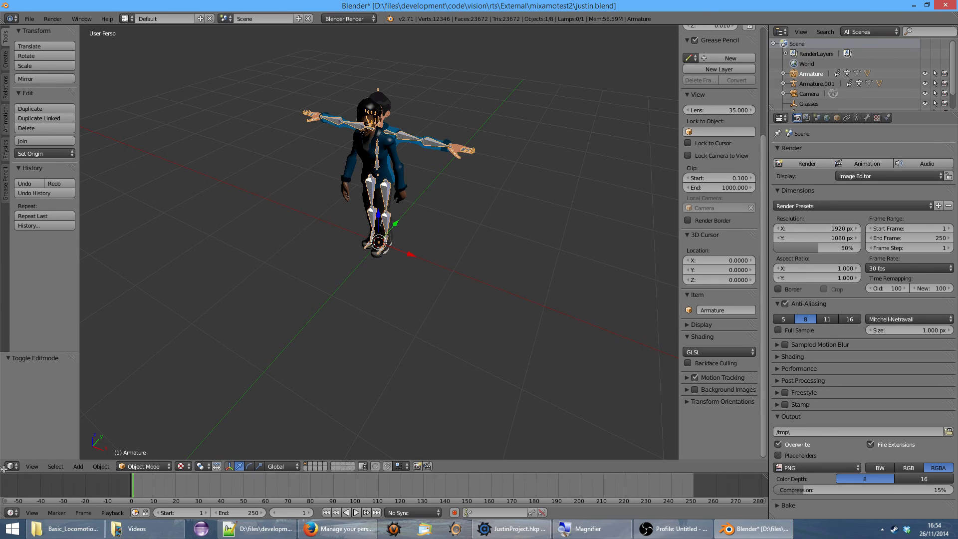
left_click_drag(6, 461, 6, 325)
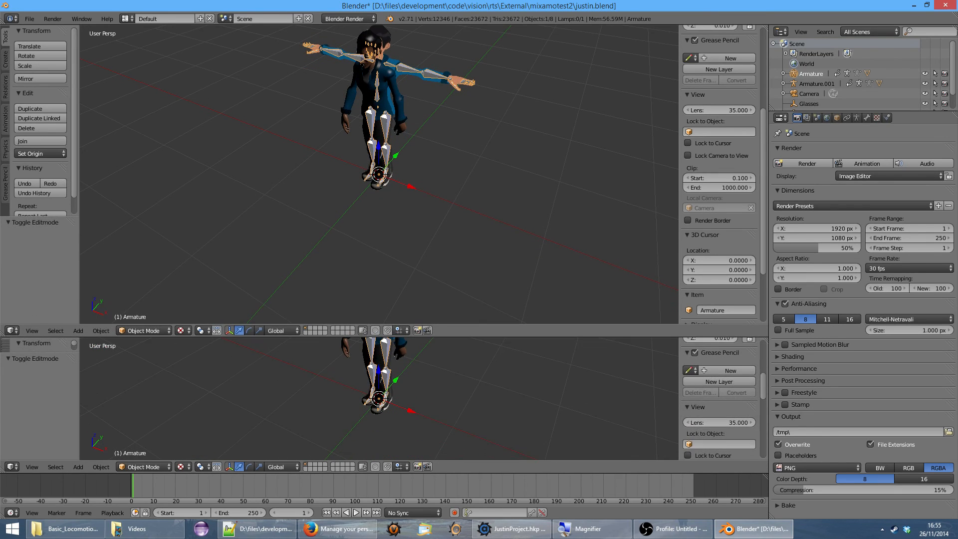
left_click(12, 467)
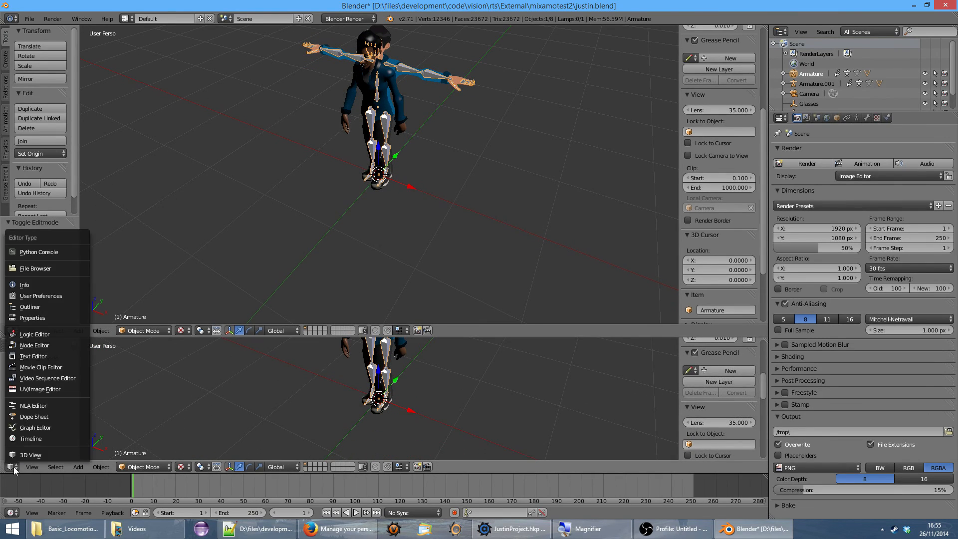
left_click(48, 418)
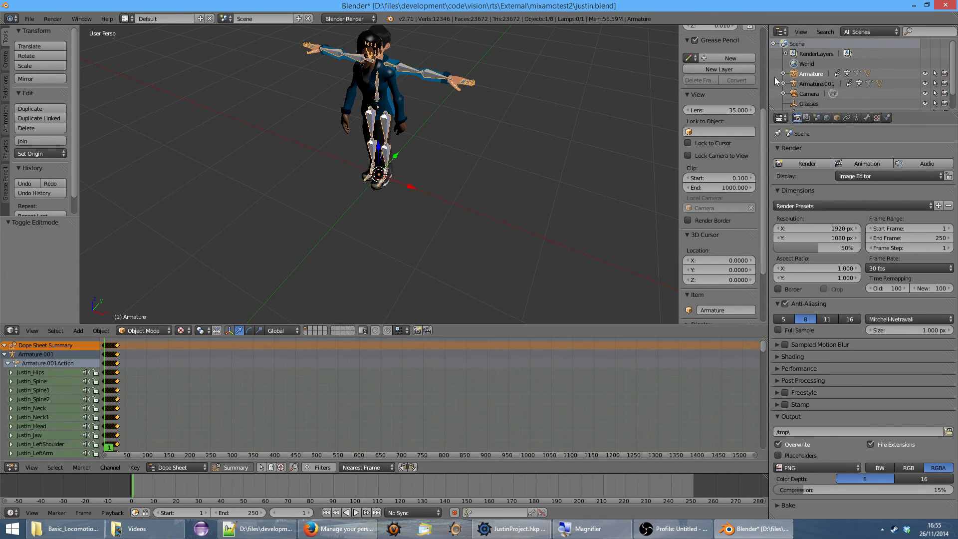
left_click(178, 467)
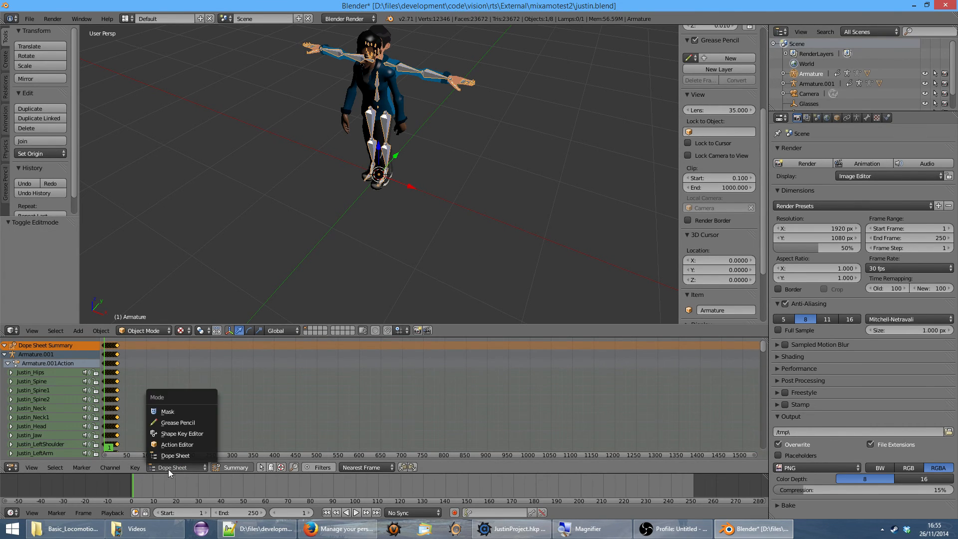
left_click(177, 445)
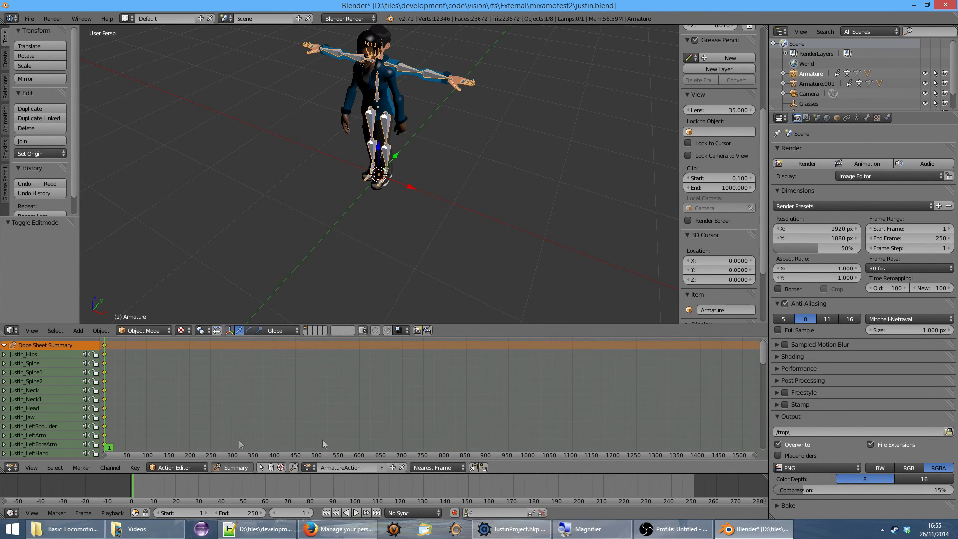
Assign Armature.001Action to the Armature, rename the action walk and give it a fake user
left_click(309, 468)
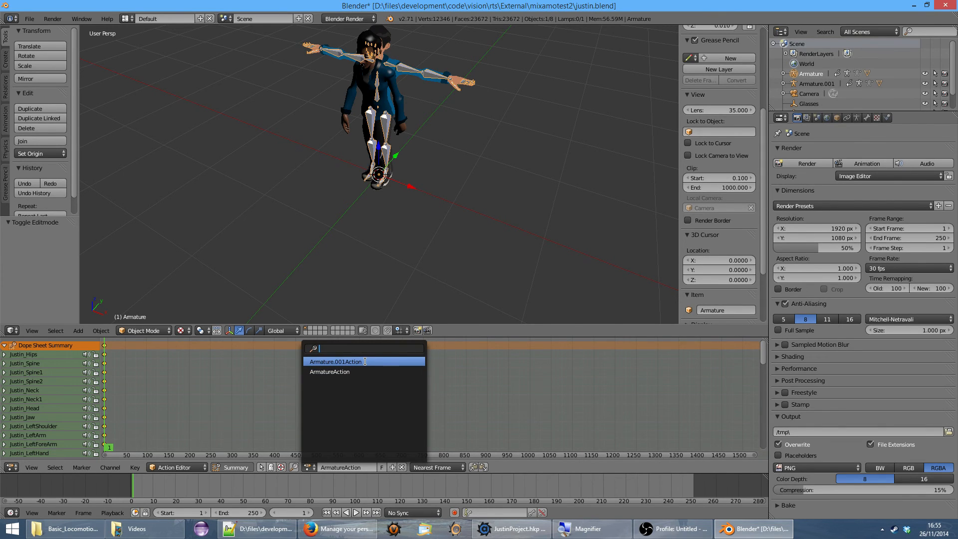
left_click(366, 362)
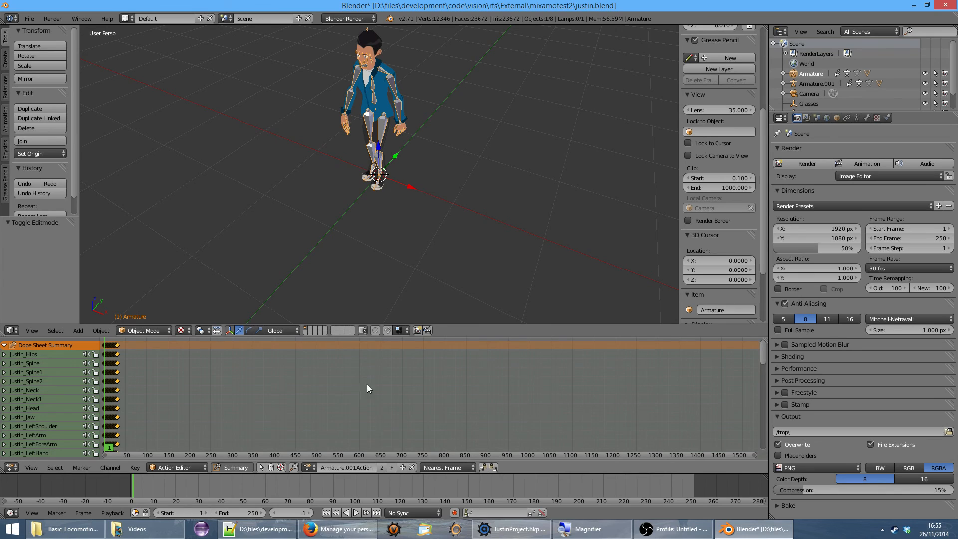
left_click(347, 467)
type("walk")
left_click(393, 469)
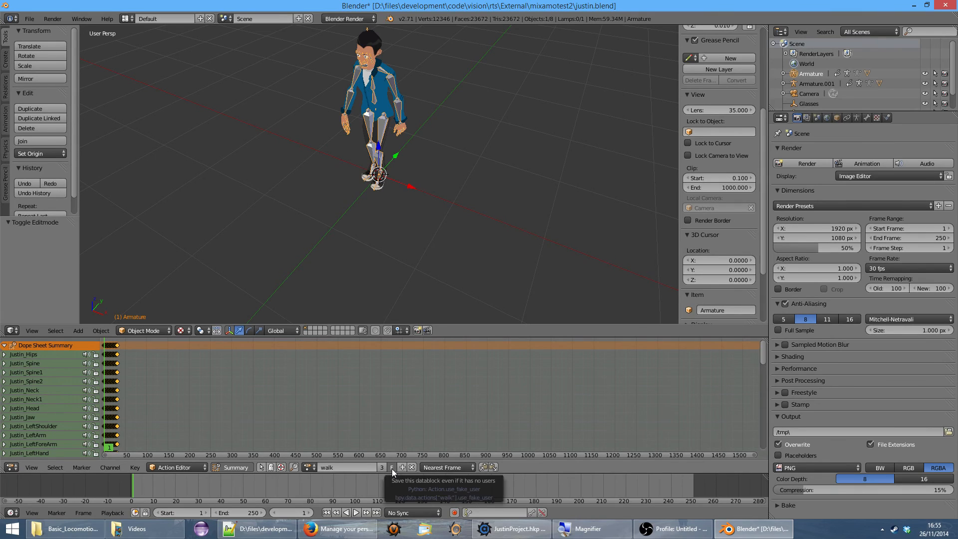
Delete the imported Armature.001, both Glasses empties and the Toon_Vince_Geo.001 mesh from the scene
left_click(826, 84)
right_click(826, 84)
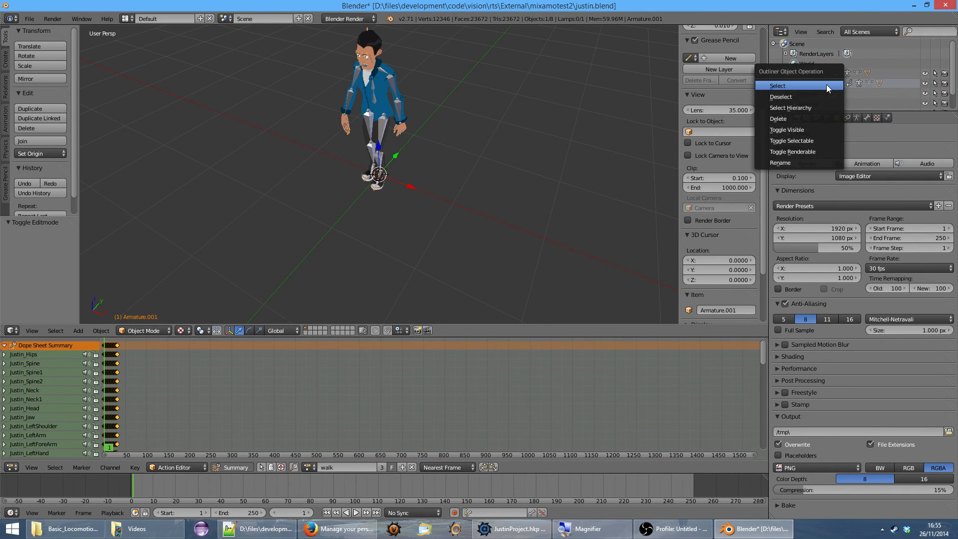
left_click(804, 118)
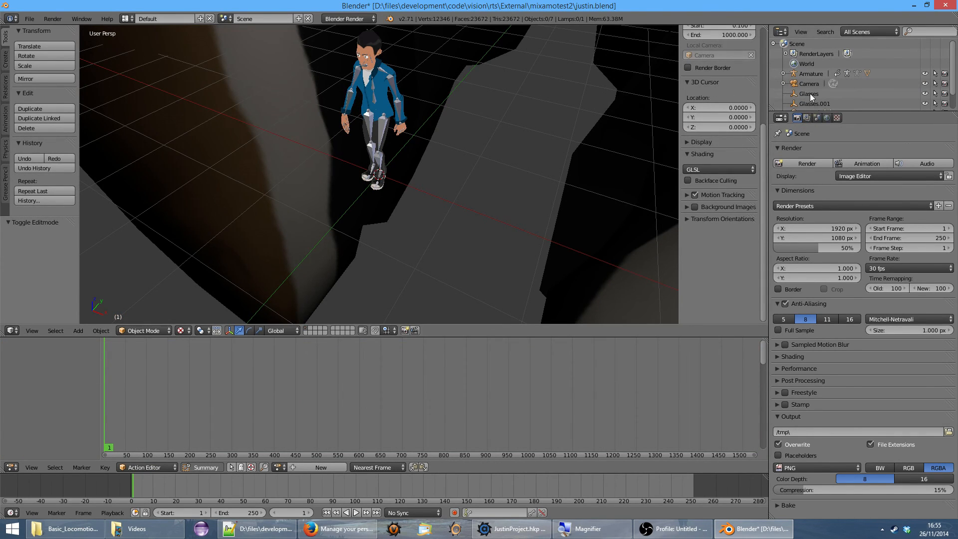
left_click(811, 94)
right_click(811, 95)
left_click(796, 94)
right_click(812, 92)
left_click(795, 93)
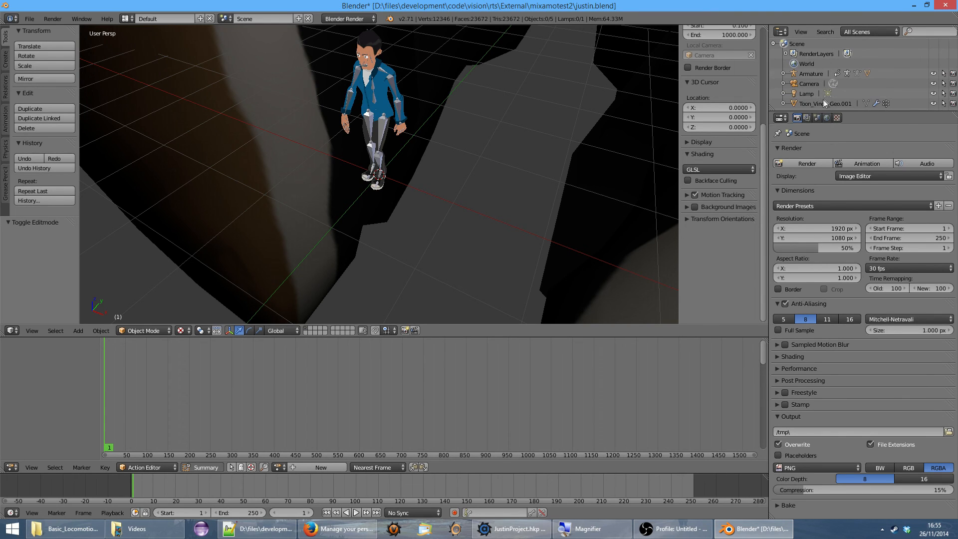
right_click(822, 104)
left_click(781, 107)
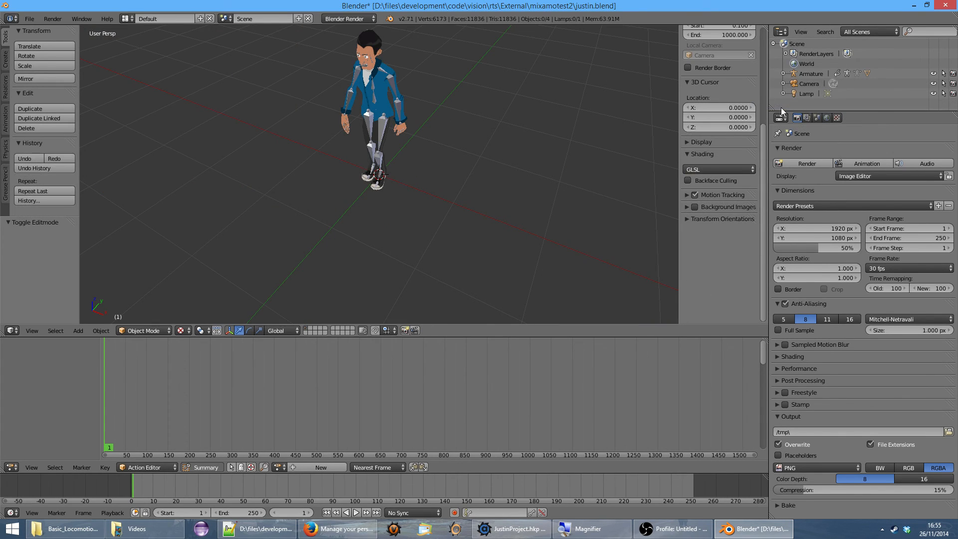
Switch the Armature to ArmatureAction, rename that action tpose and give it a fake user
left_click(822, 73)
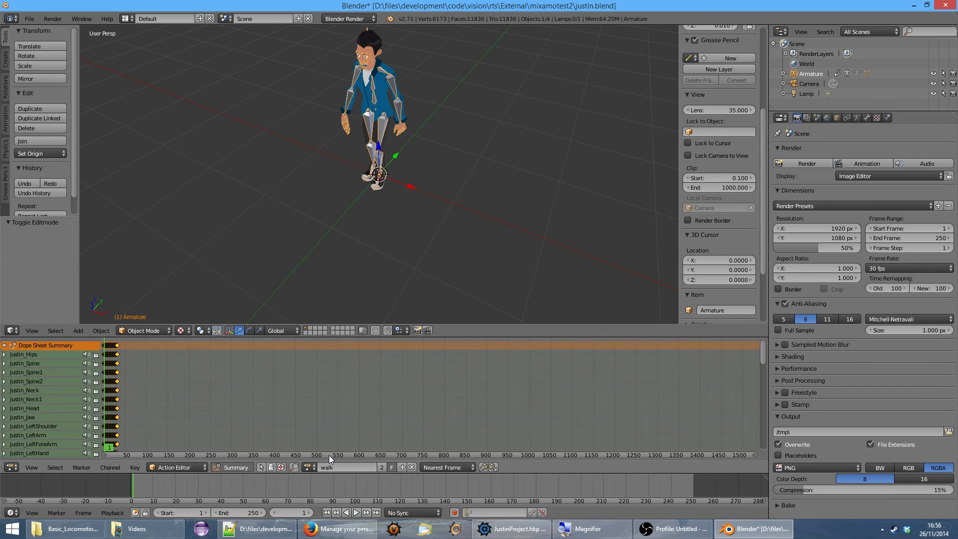
left_click(308, 467)
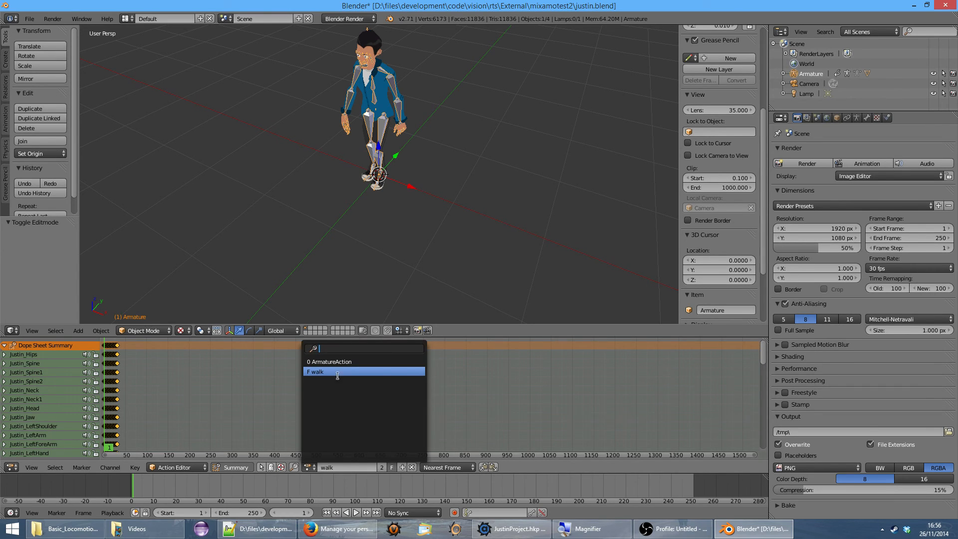
left_click(343, 361)
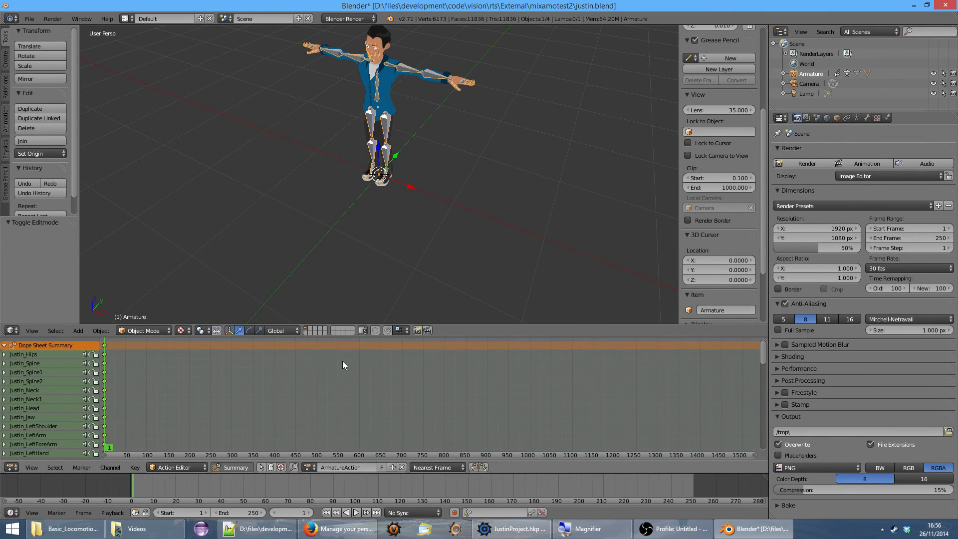
double_click(342, 467)
type("tpose")
key("Return")
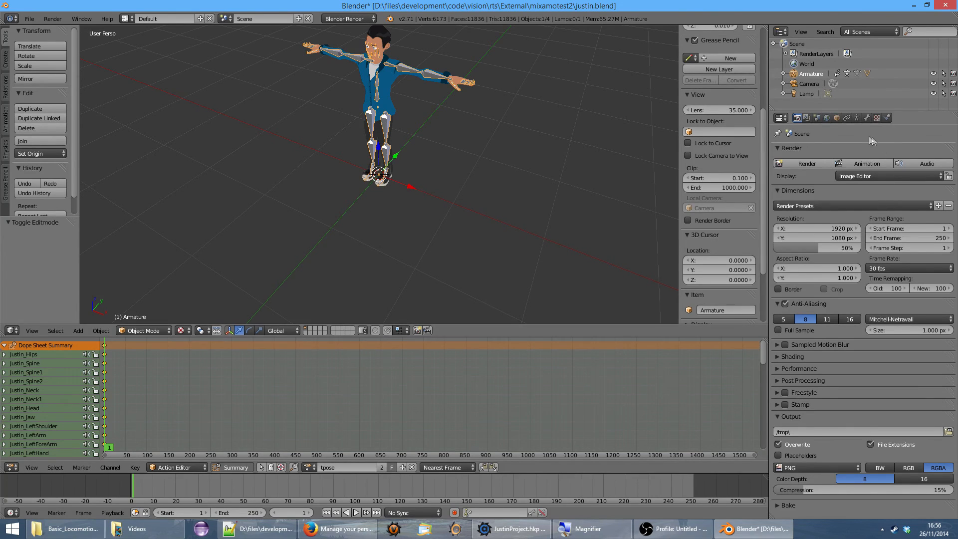
Assign the walk action to the Armature, play it, stop it and return to the first frame
left_click(310, 468)
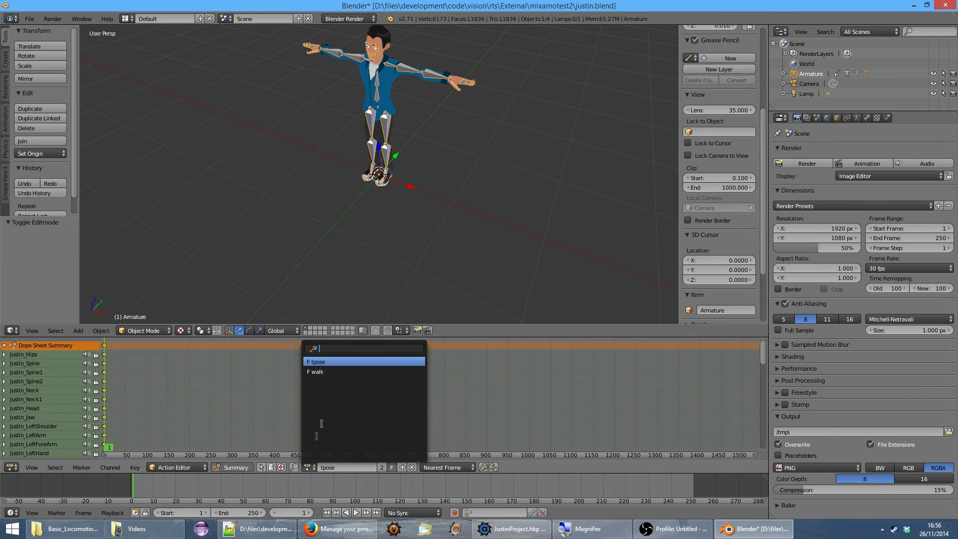
left_click(334, 374)
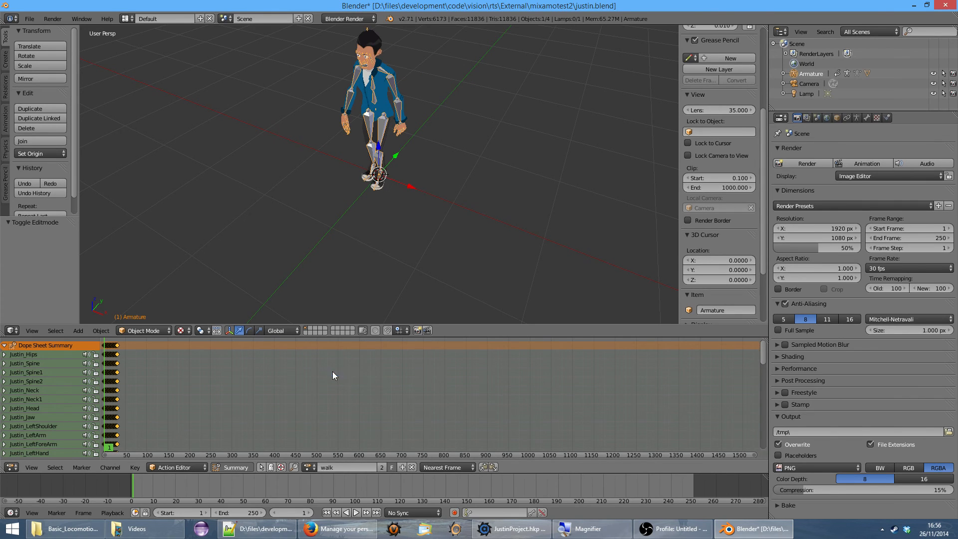
left_click(355, 513)
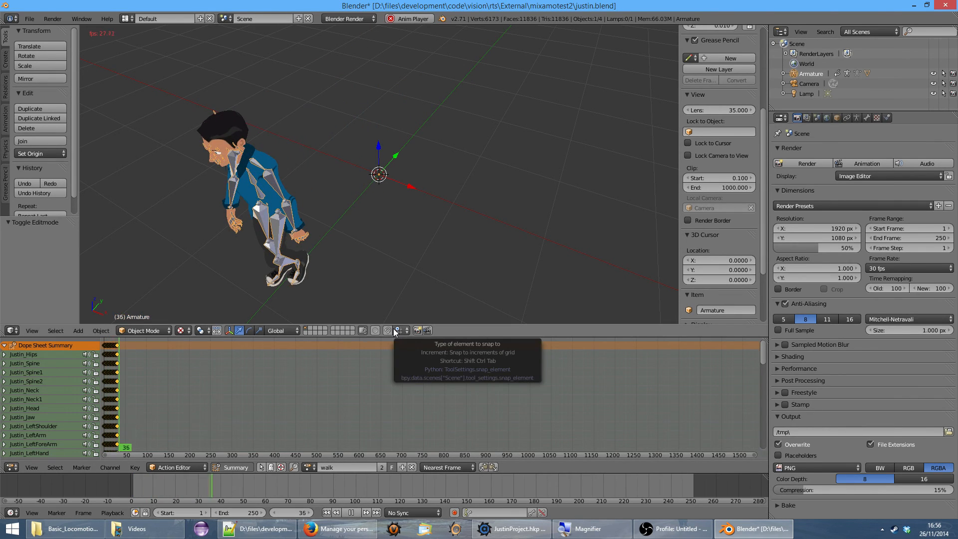
left_click(352, 513)
left_click(327, 513)
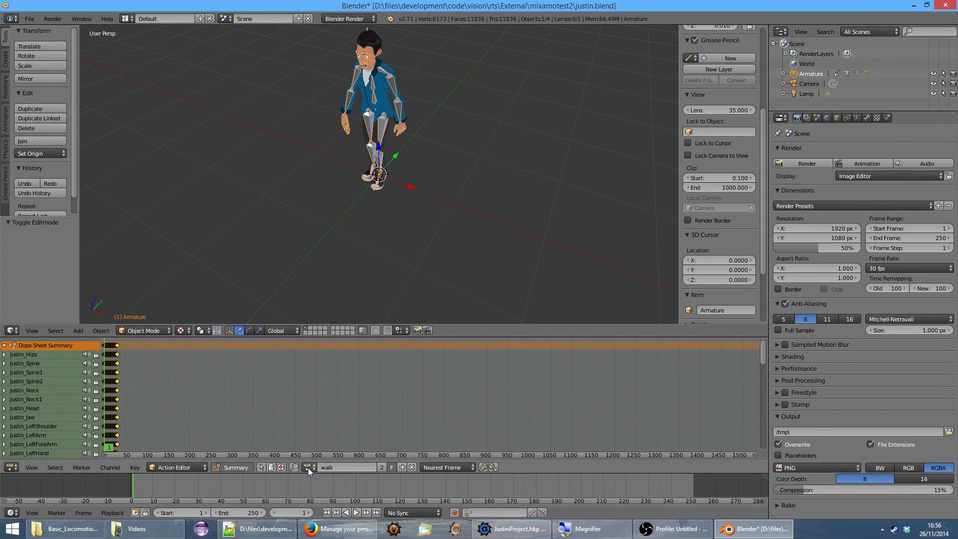
Switch the Armature to the tpose action and back to walk, and save the file
left_click(308, 468)
left_click(323, 363)
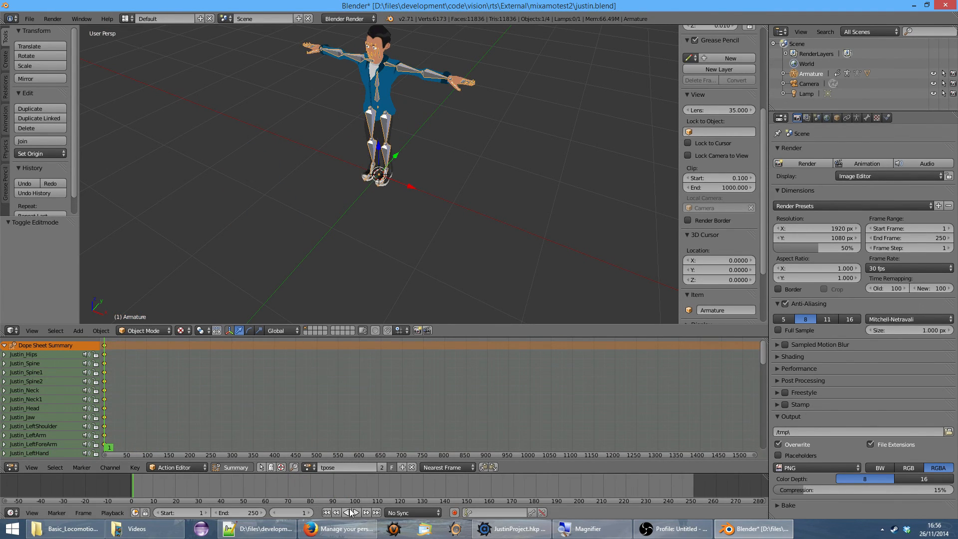
left_click(309, 468)
left_click(326, 373)
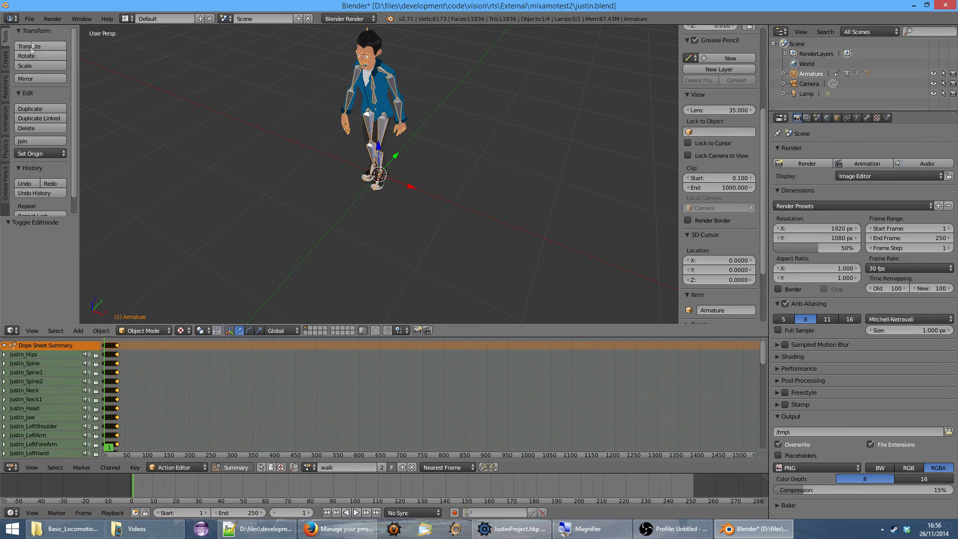
left_click(30, 19)
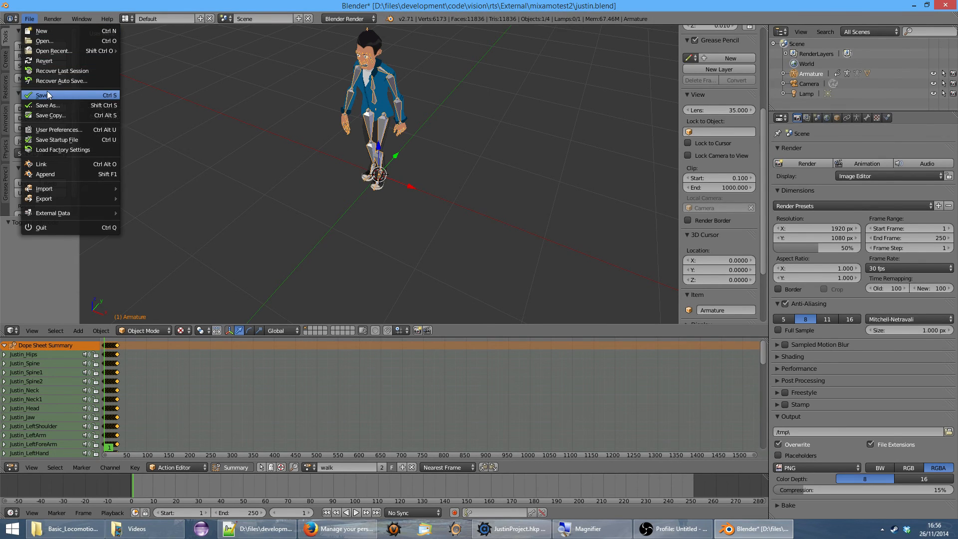
left_click(47, 94)
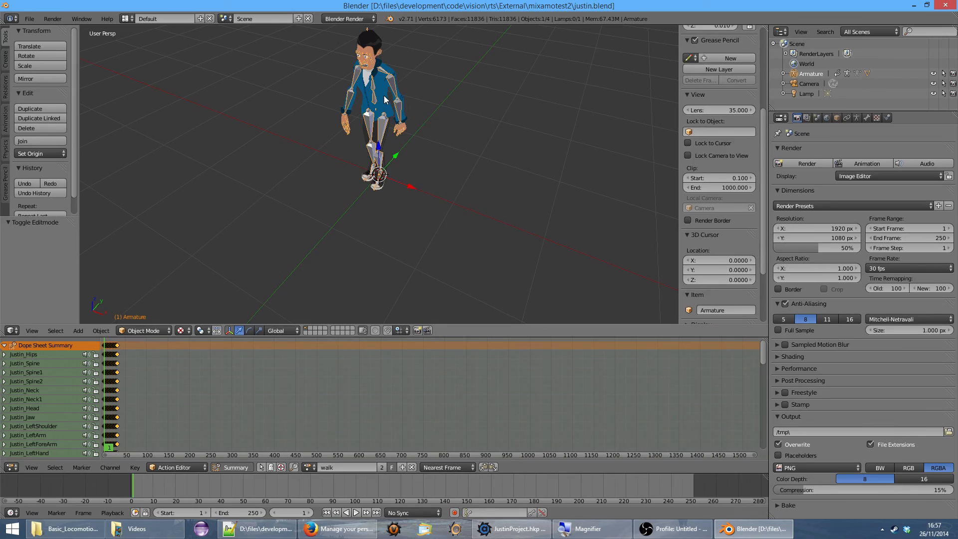
Add the Toon_Vince_Geo mesh to the Armature selection and start an Autodesk FBX export
middle_click_drag(353, 117, 383, 108)
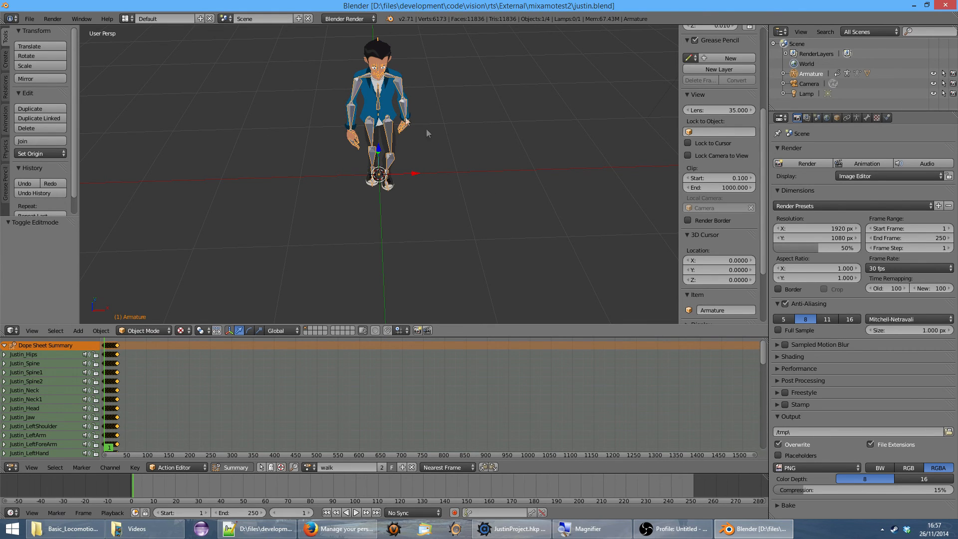
right_click(388, 105, "shift")
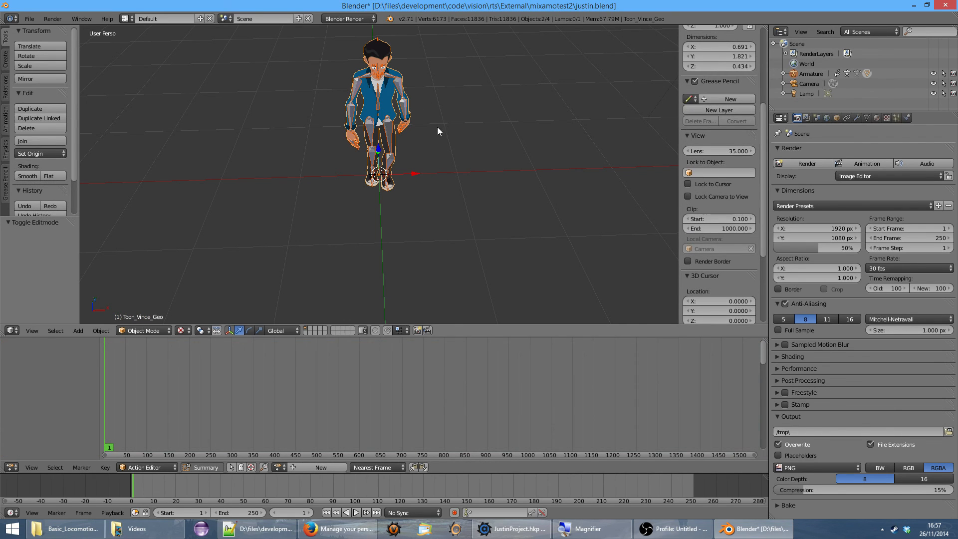
left_click(31, 19)
mouse_move(78, 198)
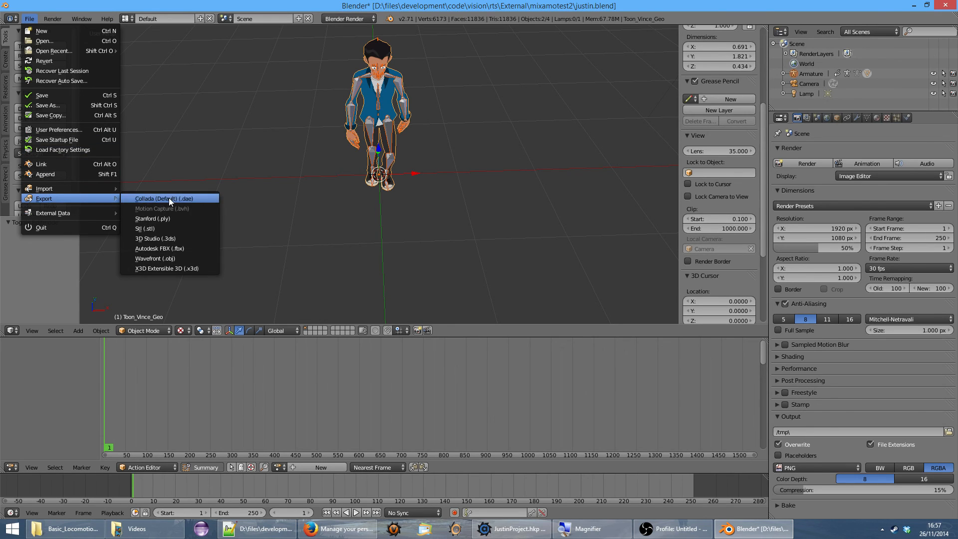
left_click(174, 248)
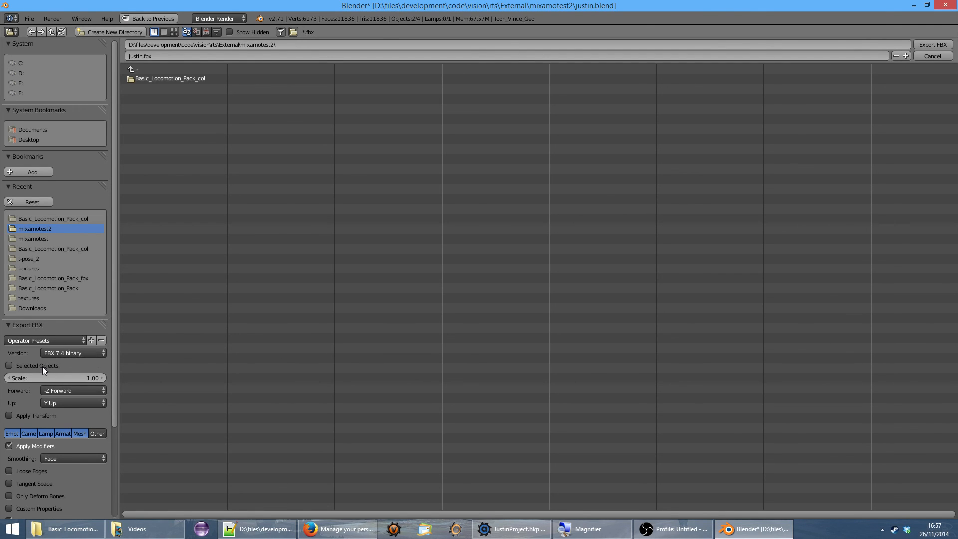
Limit the FBX export to selected objects of the Armature and Mesh types, and set the scale to 100
left_click(77, 434)
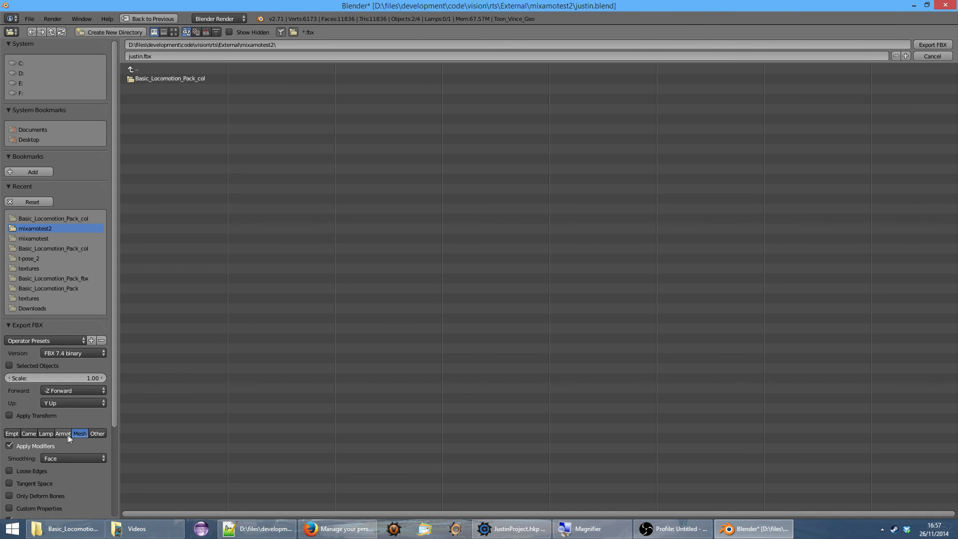
left_click(62, 433, "shift")
left_click_drag(115, 352, 116, 386)
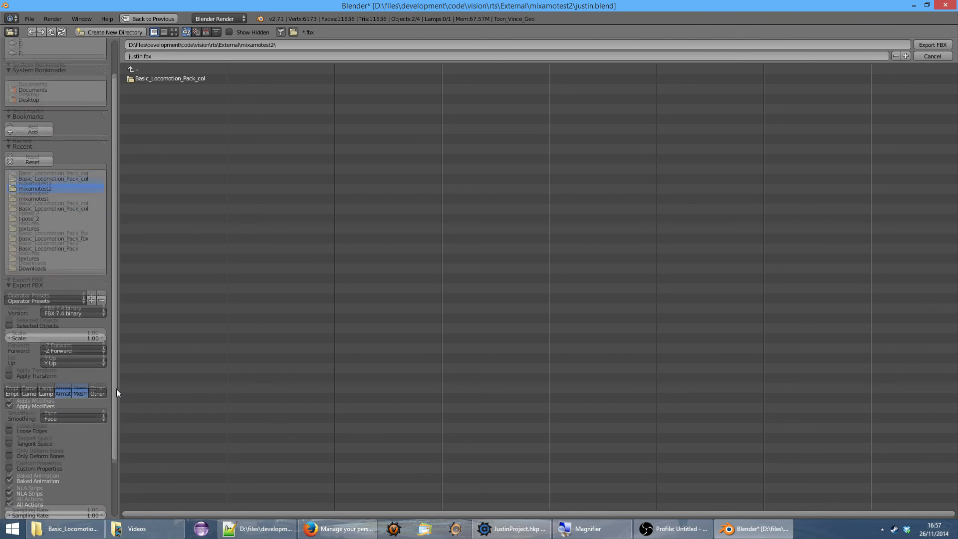
left_click(30, 320)
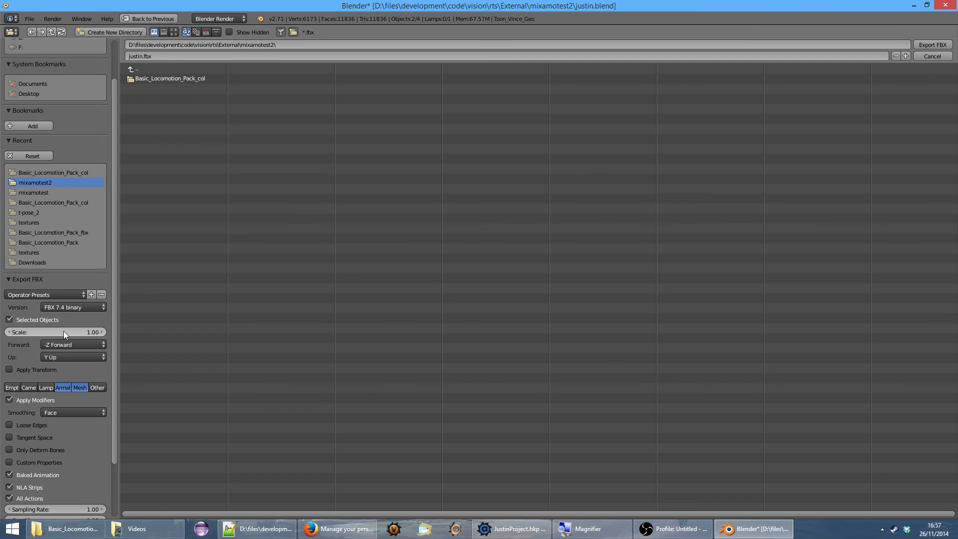
left_click(67, 330)
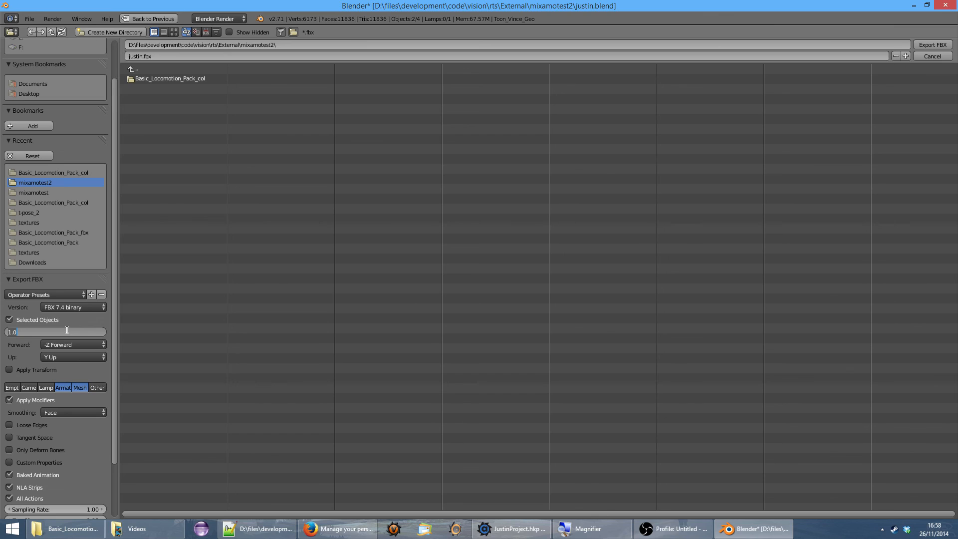
type("100")
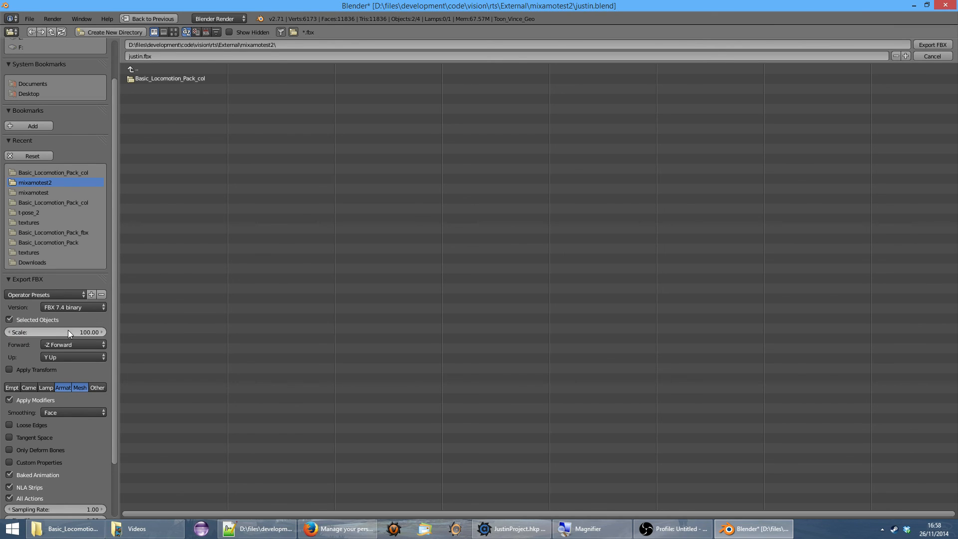
key("Return")
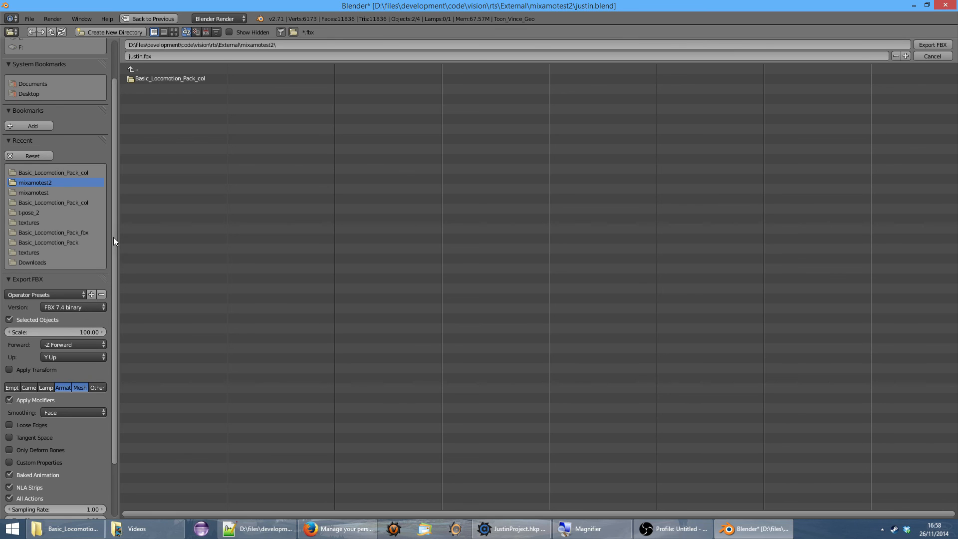
Export the selected character as justin.fbx into the mixamotest2 folder and save the Blender file
left_click_drag(113, 237, 115, 292)
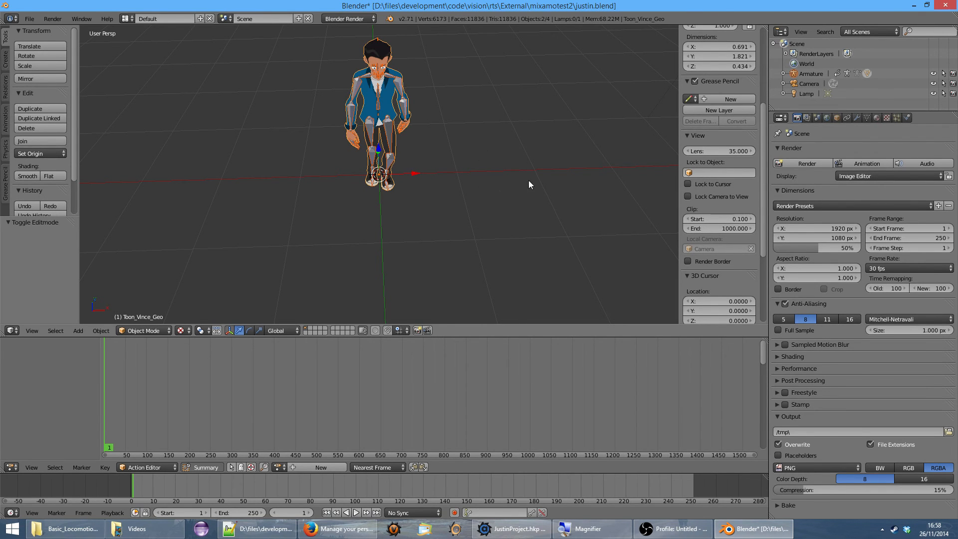
left_click(29, 19)
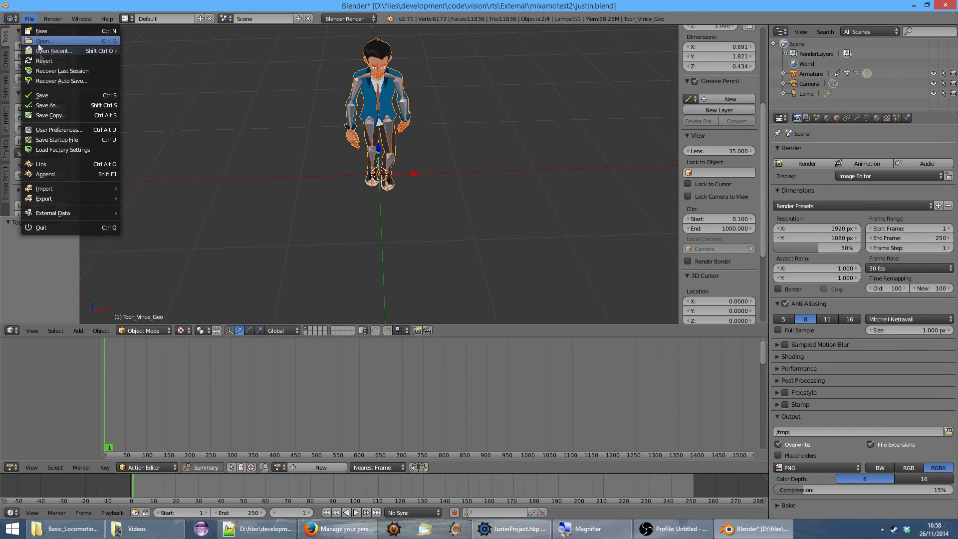
left_click(56, 93)
Inspect the posed character from the side and front, and check the mesh's transform values
middle_click_drag(471, 169, 349, 166)
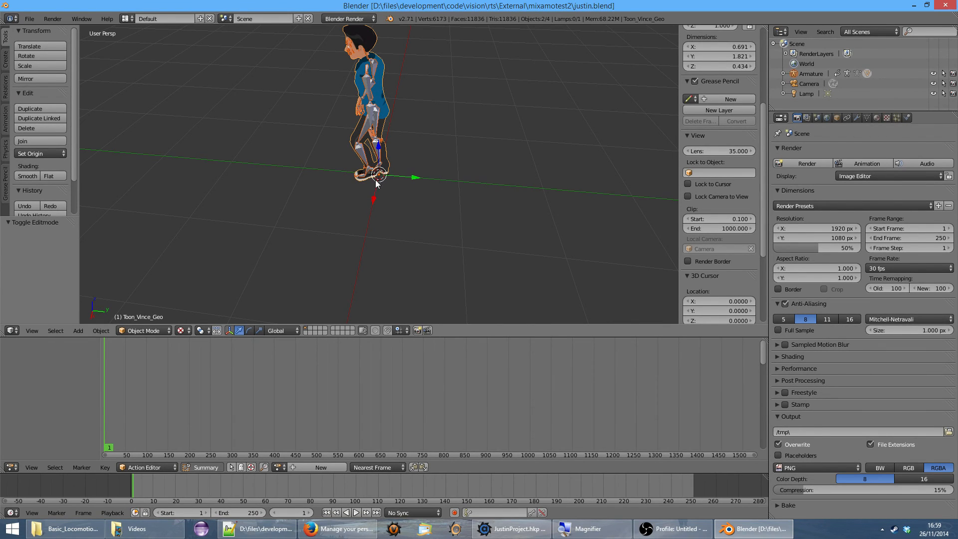
middle_click_drag(369, 196, 387, 199)
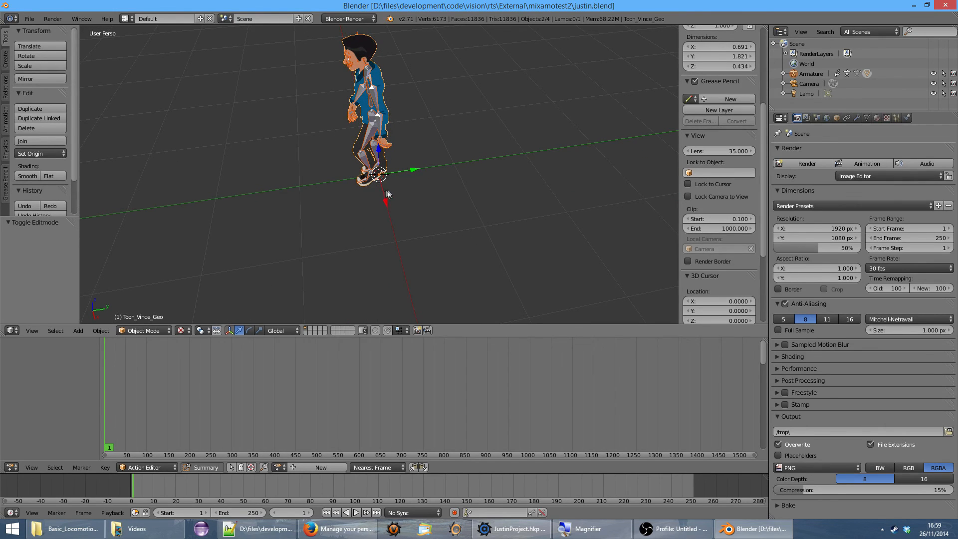
middle_click_drag(436, 187, 404, 182)
middle_click_drag(454, 205, 494, 197)
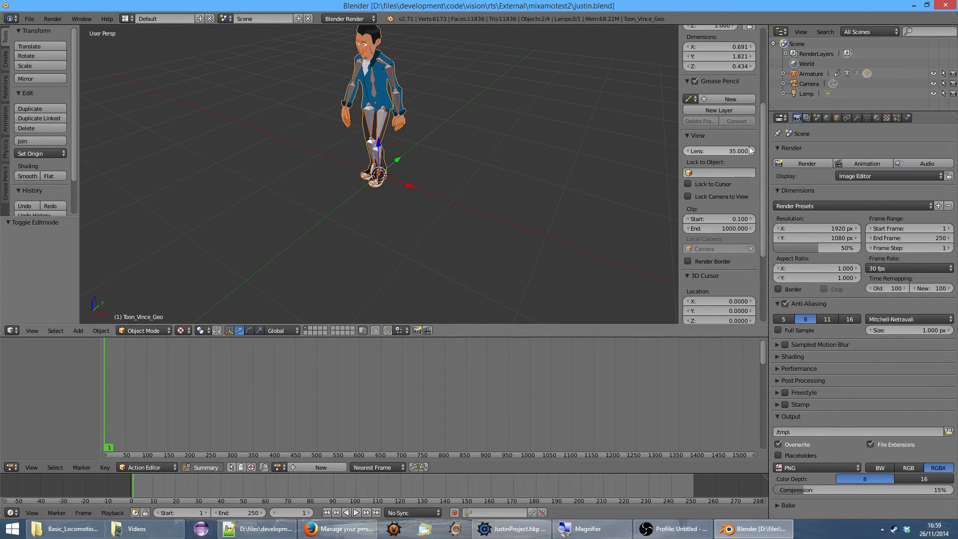
left_click_drag(762, 155, 761, 82)
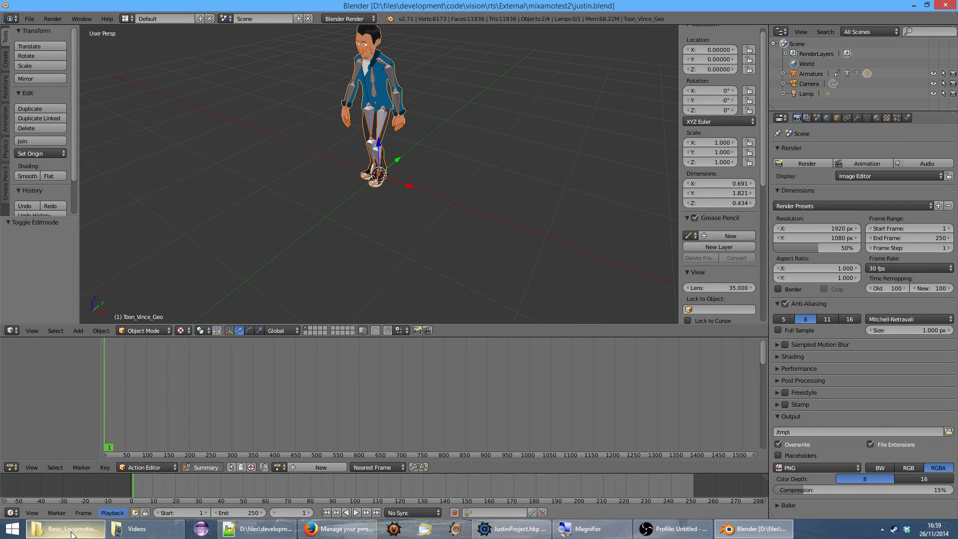
Switch to File Explorer and open justin.fbx from the mixamotest2 folder in Autodesk FBX Review
mouse_move(72, 535)
left_click(65, 478)
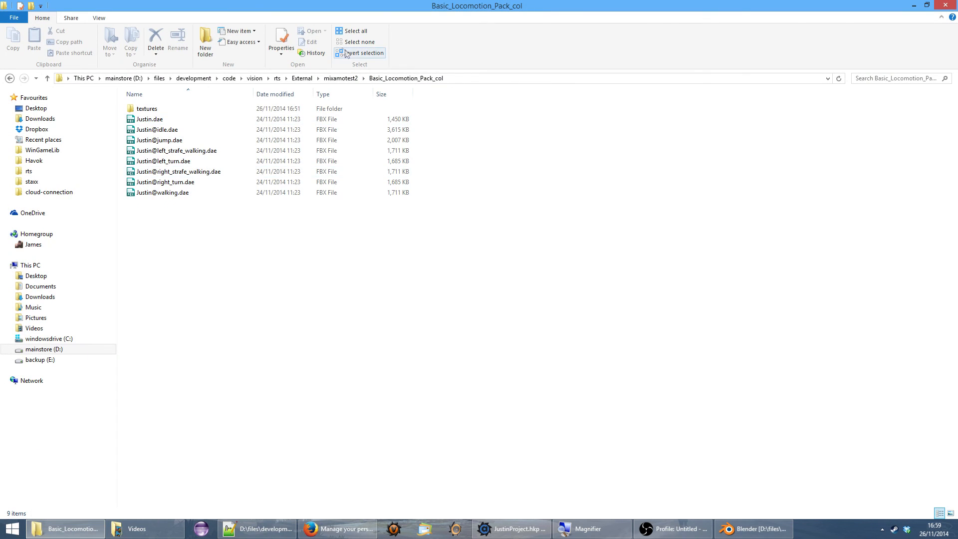
left_click(341, 78)
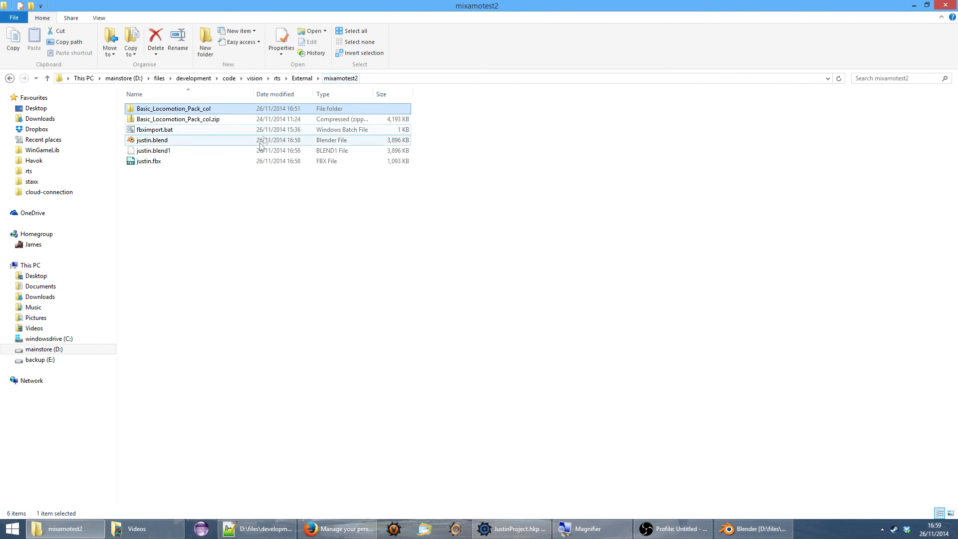
double_click(158, 163)
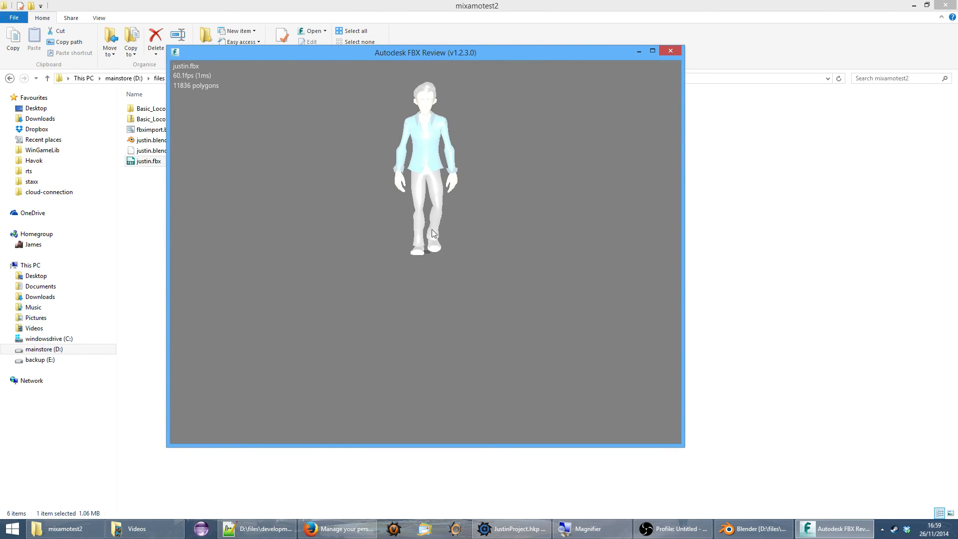
left_click(493, 234)
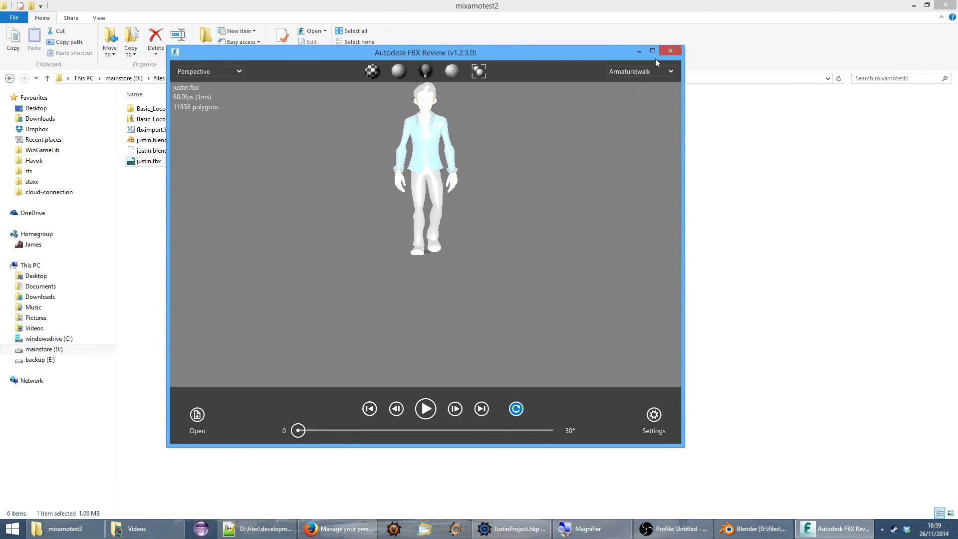
Check the file's list of animations, scrub Armature|walk back and forth over its full length, and close the viewer
left_click(655, 73)
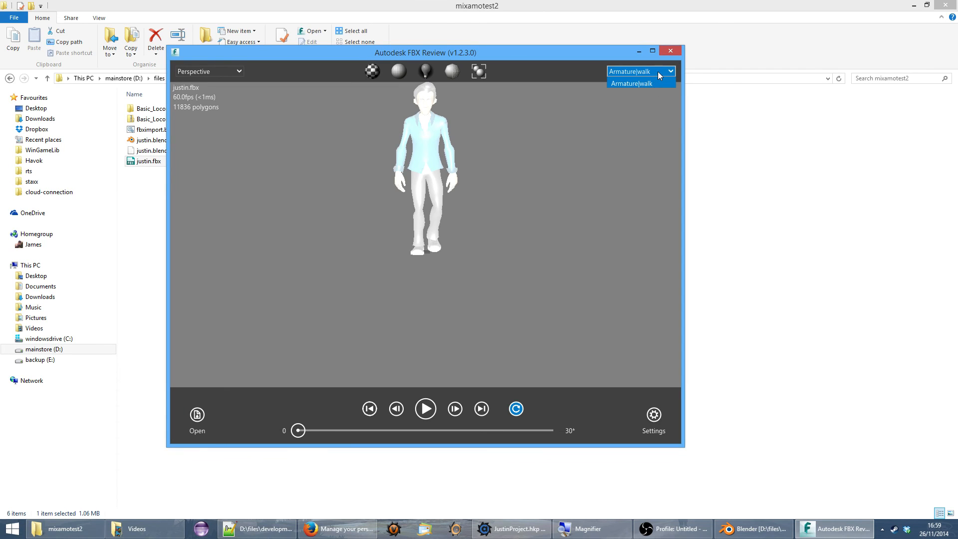
left_click(659, 74)
left_click_drag(299, 431, 560, 438)
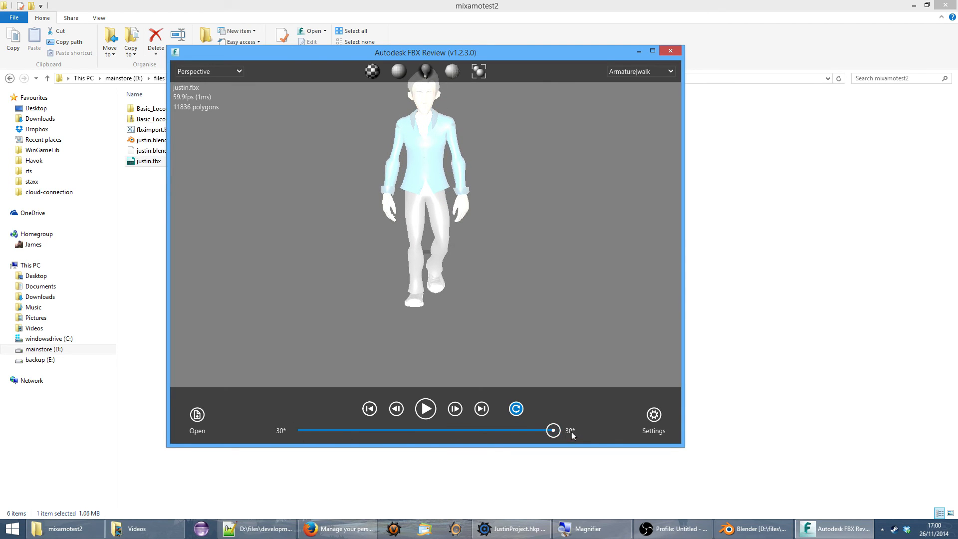
left_click_drag(553, 430, 283, 432)
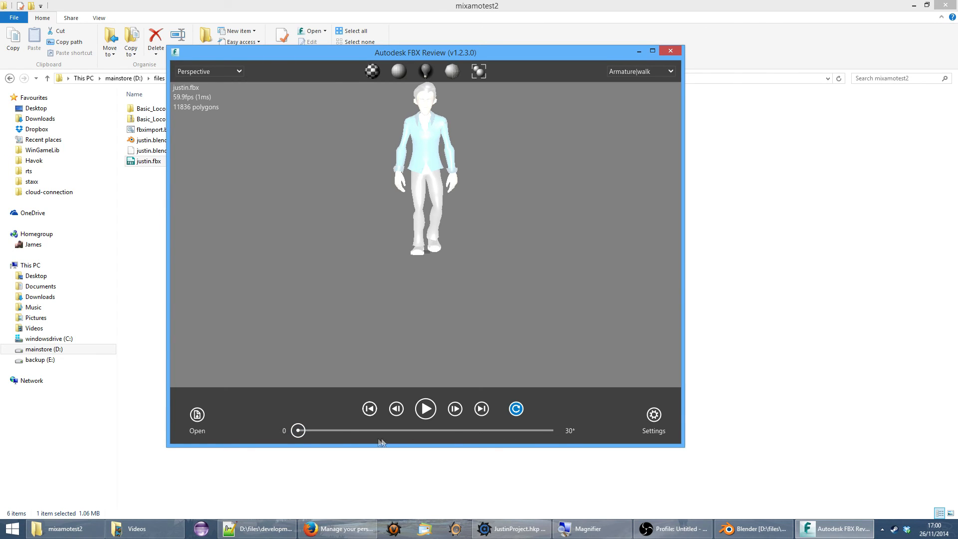
left_click_drag(298, 430, 565, 439)
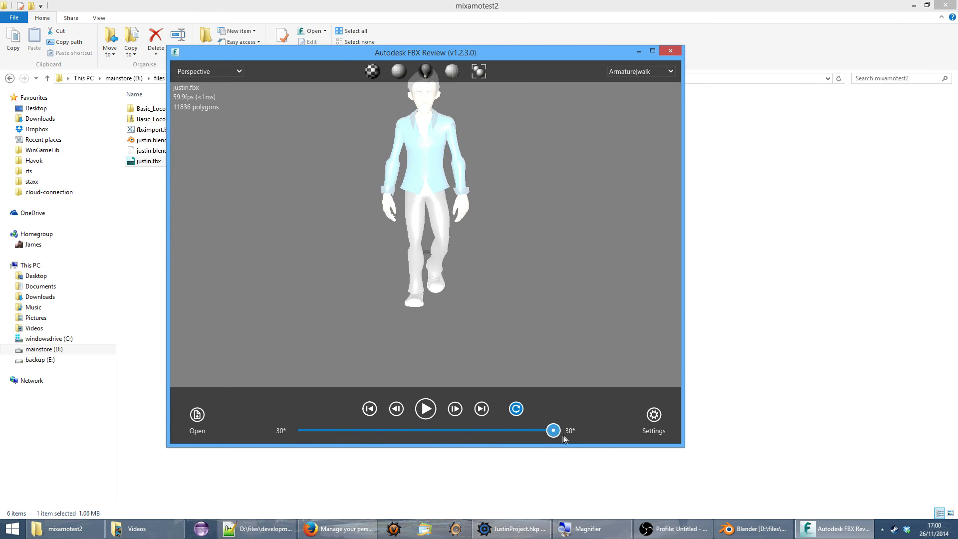
mouse_move(552, 430)
left_mouse_down()
mouse_move(306, 432)
mouse_move(538, 431)
left_mouse_up()
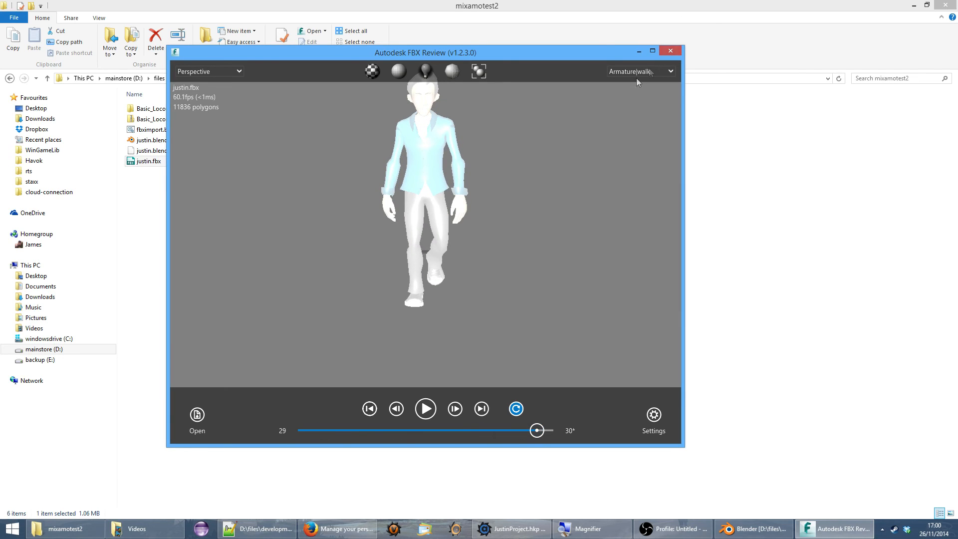
left_click_drag(537, 430, 288, 443)
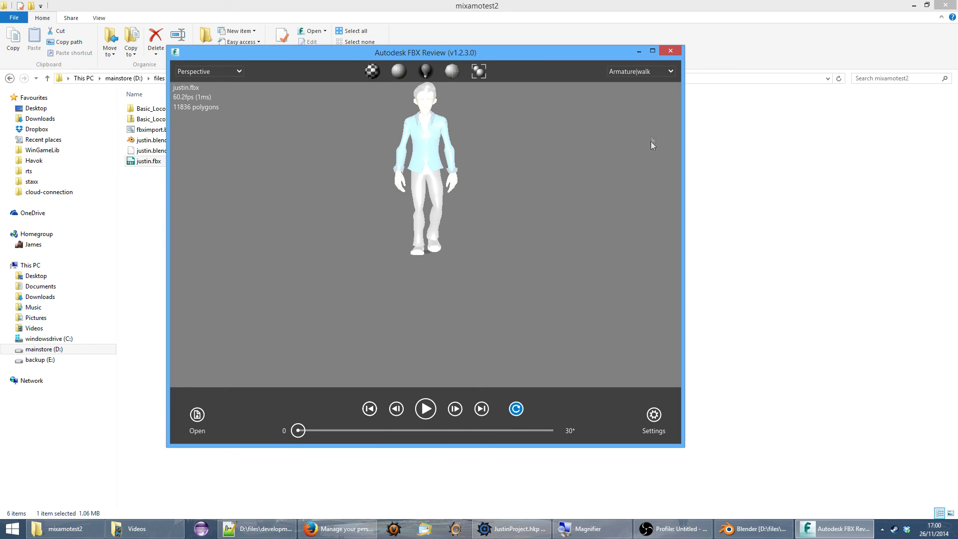
left_click(675, 52)
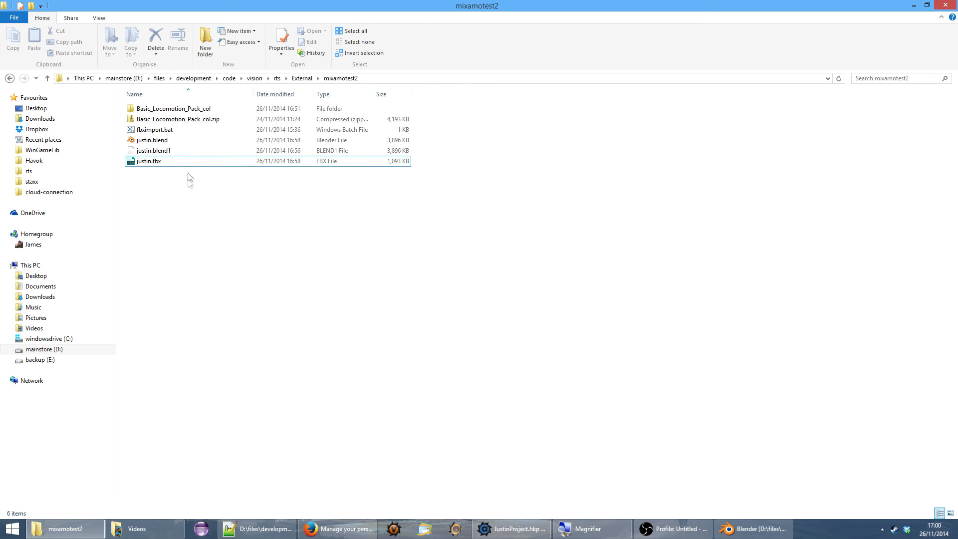
Open fbximport.bat in Notepad++, review the convert.py command and its justin.fbx argument, and close the file
right_click(166, 134)
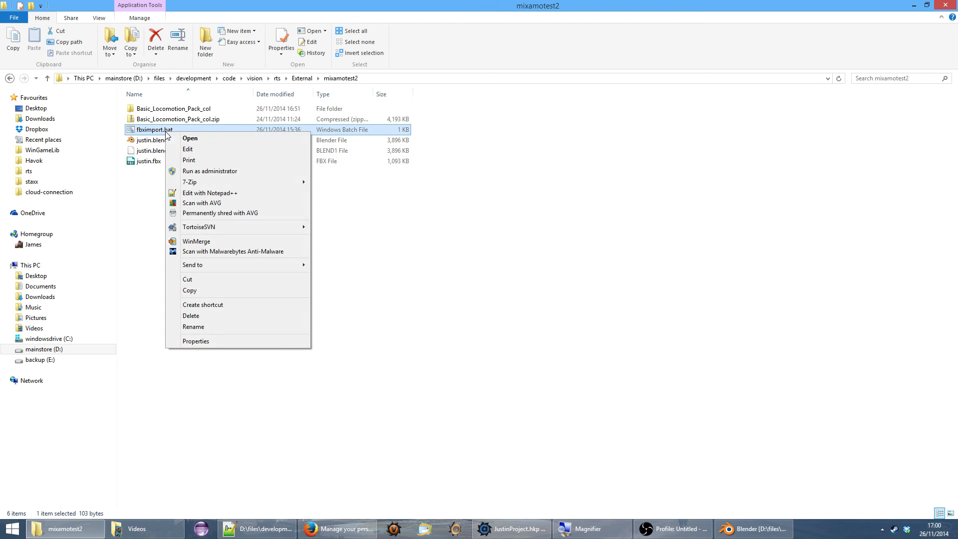
left_click(235, 191)
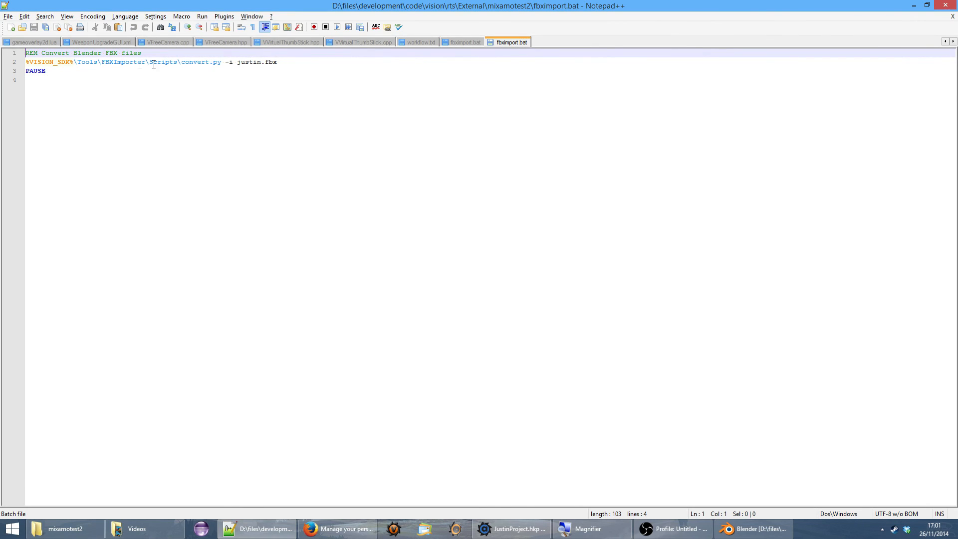
left_click_drag(223, 62, 182, 63)
left_click_drag(285, 61, 236, 62)
left_click(320, 62)
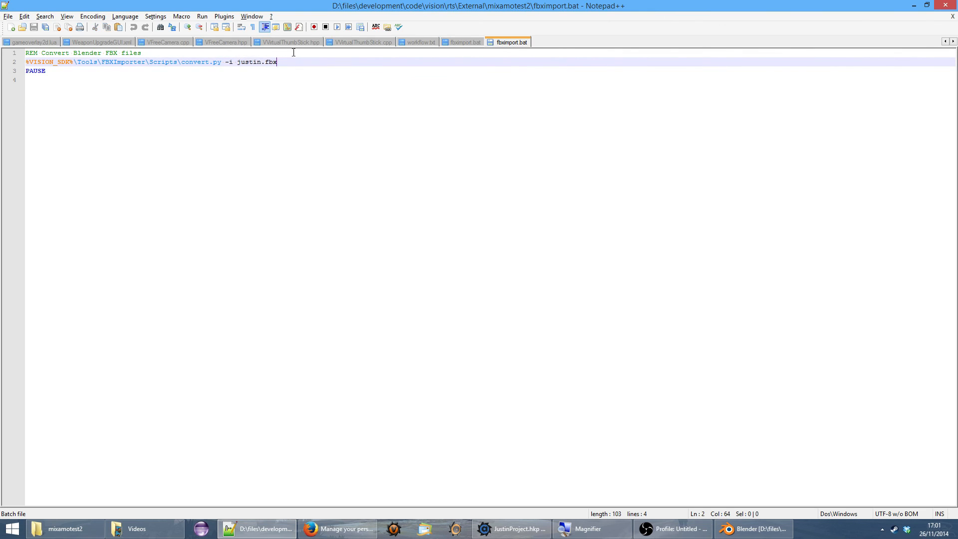
right_click(523, 45)
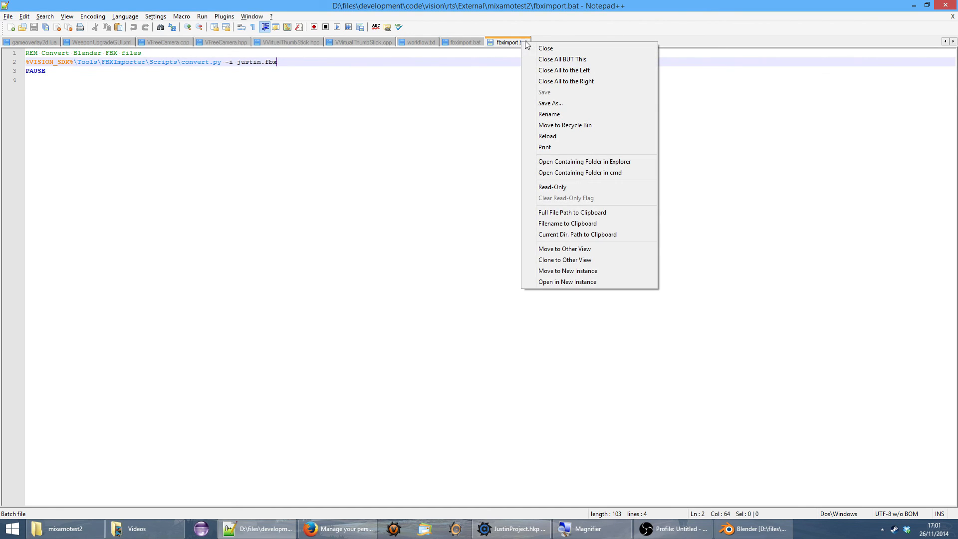
left_click(532, 48)
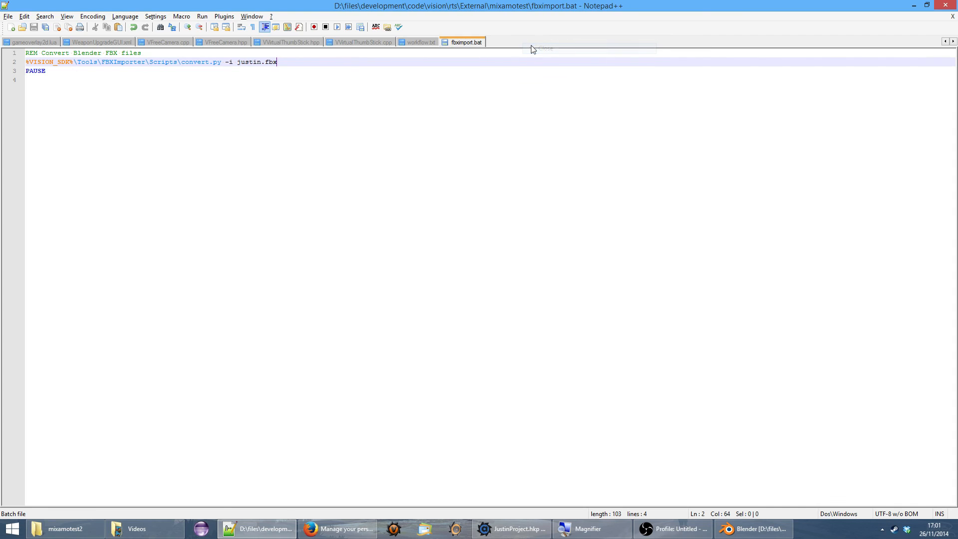
Return to the mixamotest2 folder in File Explorer and run fbximport.bat to convert justin.fbx
left_click(65, 528)
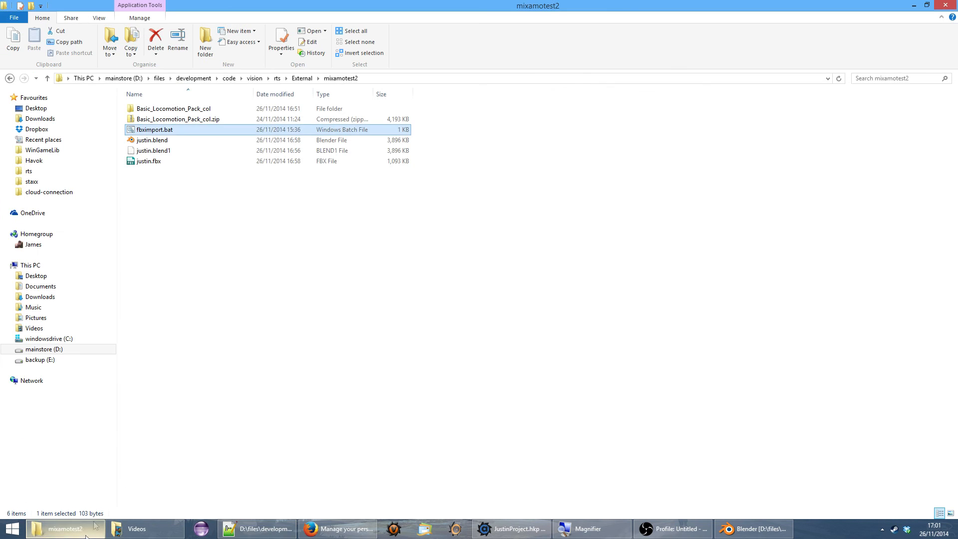
left_click(269, 330)
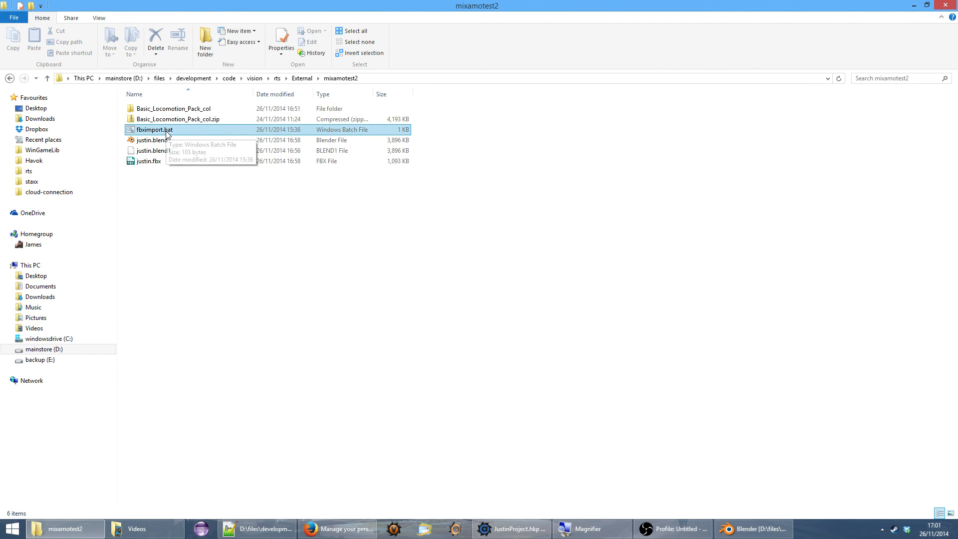
double_click(167, 130)
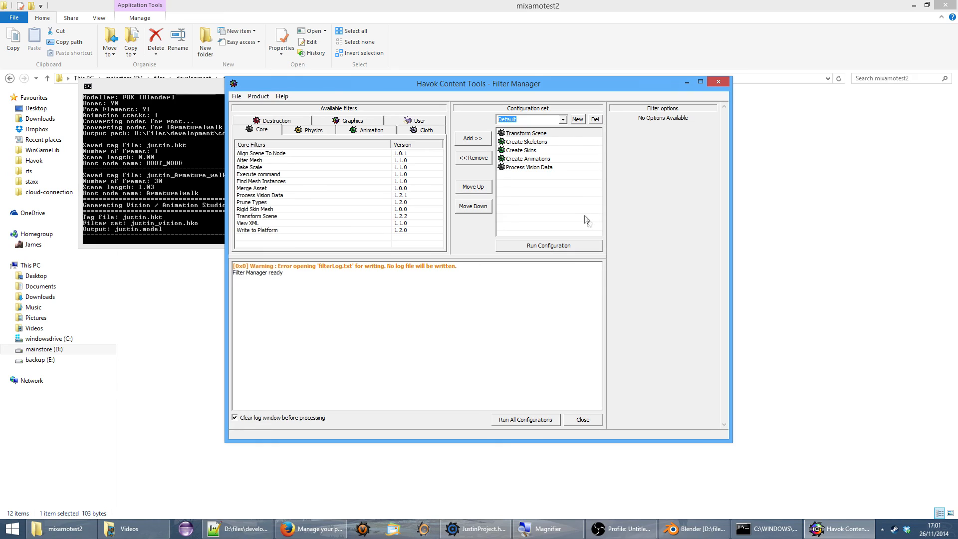
Add the Bake Scale core filter to the Default configuration and place it first, above Transform Scene
left_click(548, 171)
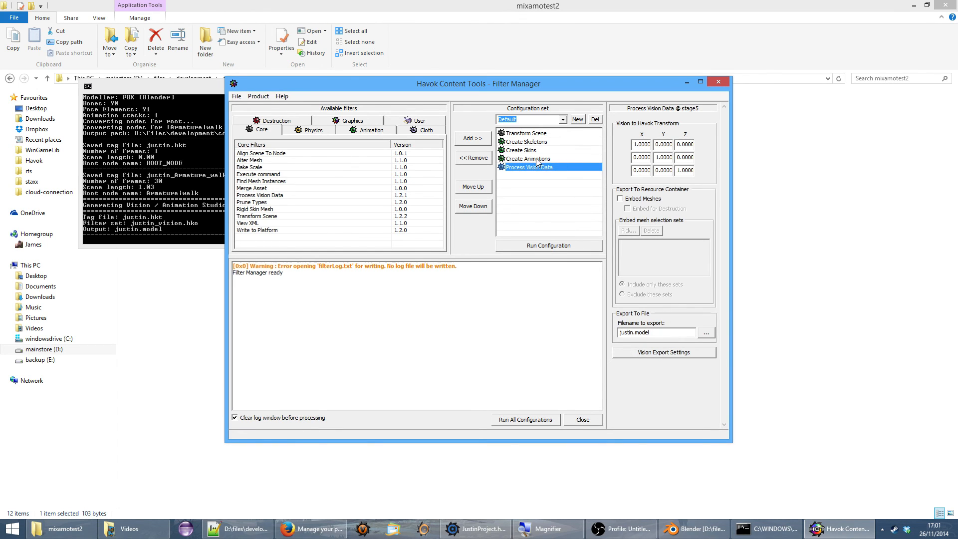
left_click(257, 169)
left_click(475, 143)
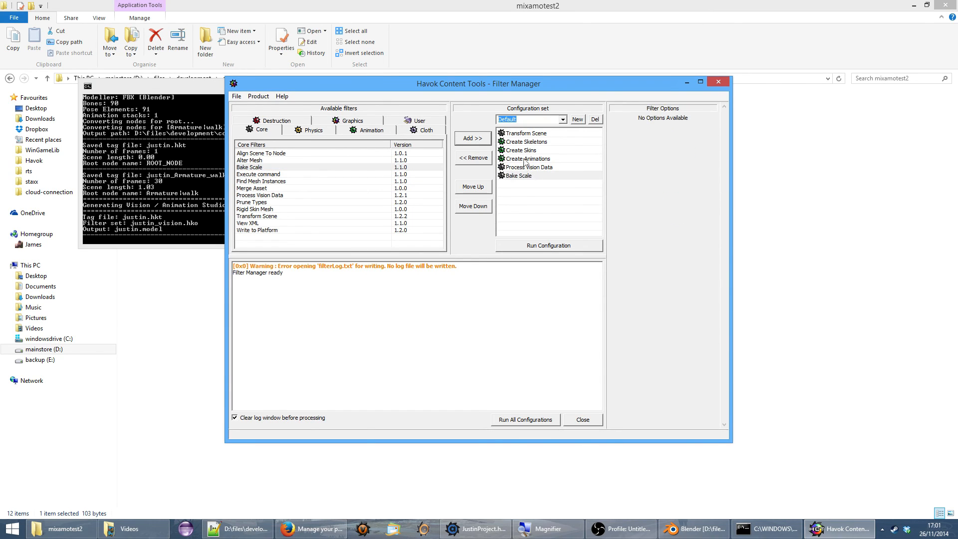
left_click(522, 177)
left_click(484, 189)
left_click(484, 188)
left_click(485, 188)
left_click(484, 189)
left_click(485, 189)
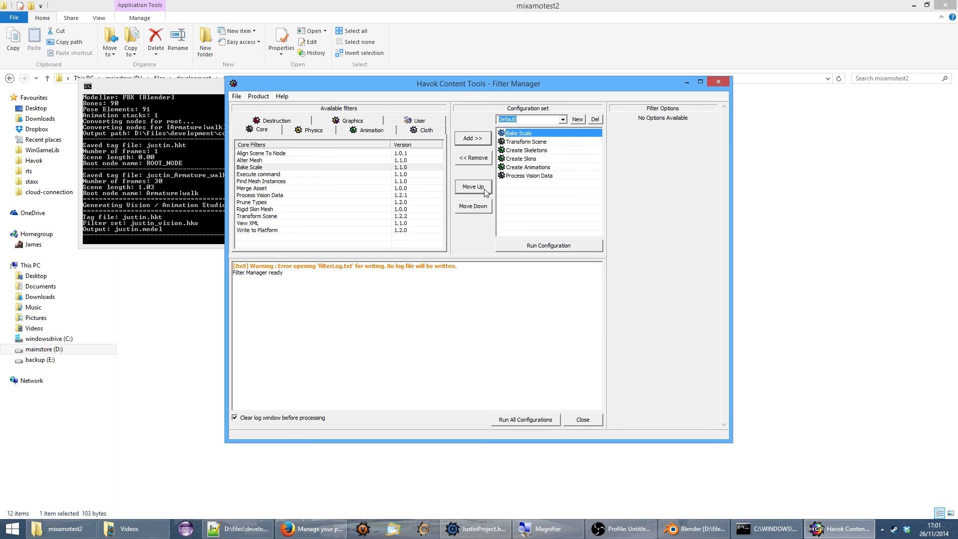
Set the preset of the Transform Scene filter to CUSTOM
left_click(542, 143)
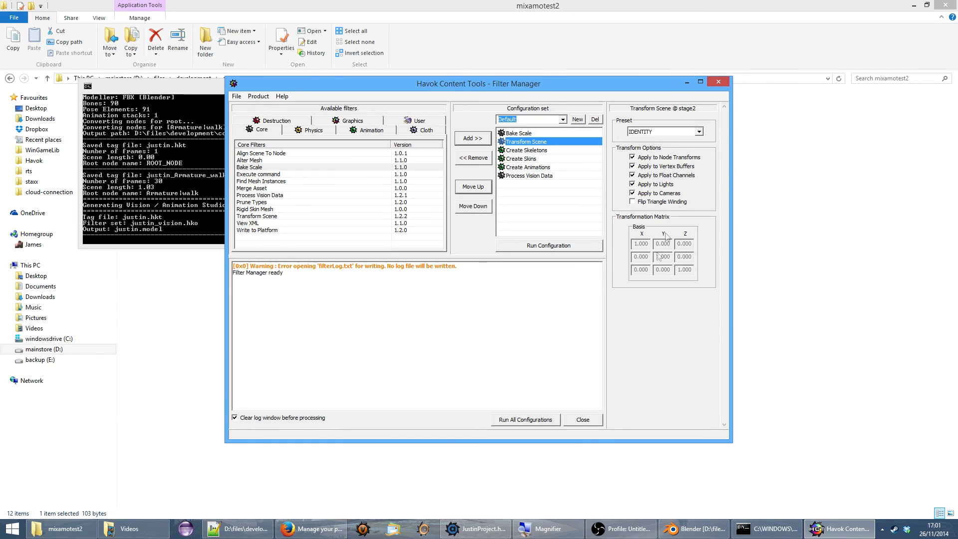
left_click(699, 132)
left_click_drag(700, 149, 701, 155)
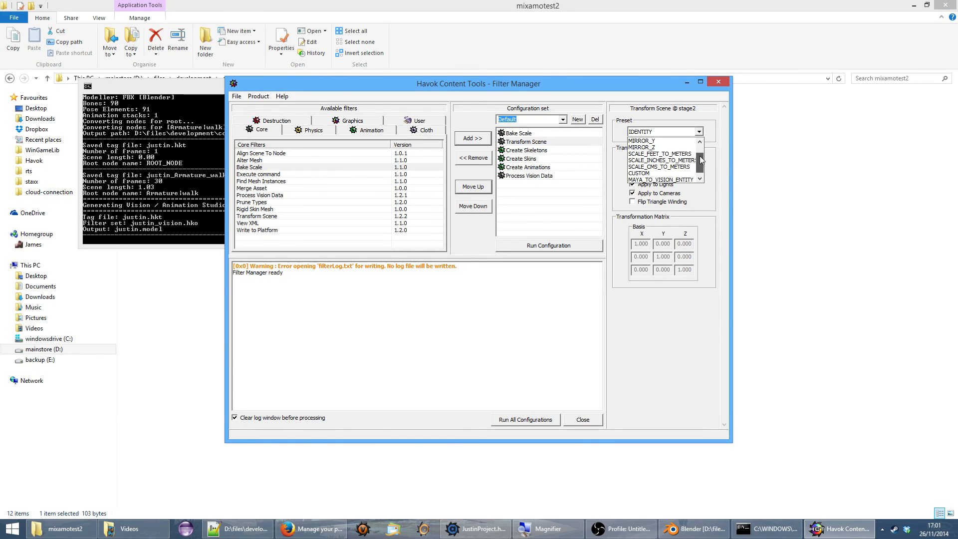
left_click(653, 173)
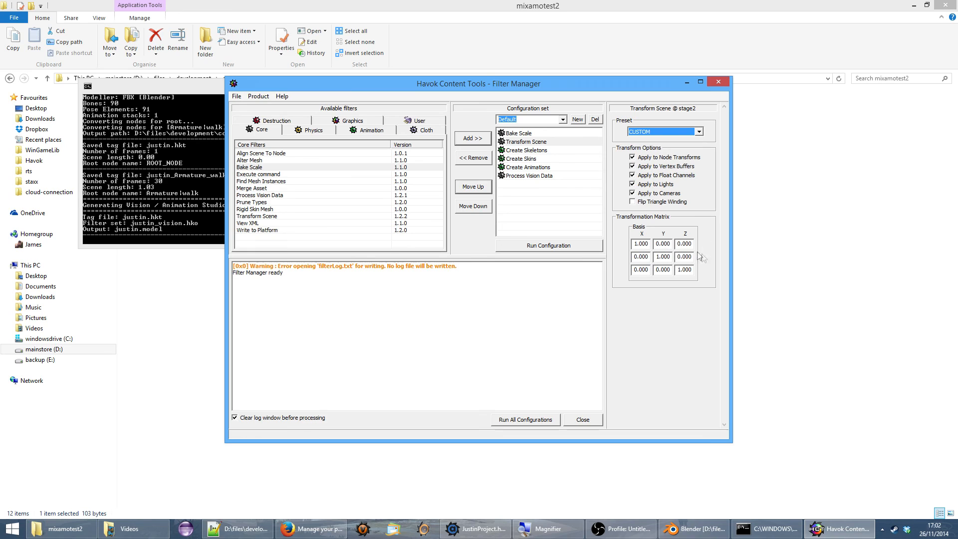
Set X to 0 and Y to 1 in the transformation matrix's first row, and X to -1 and Y to 0 in its second row
left_click(639, 245)
double_click(640, 244)
type("0")
key("Tab")
type("1")
key("Tab")
key("Tab")
type("-1")
double_click(668, 256)
type("0")
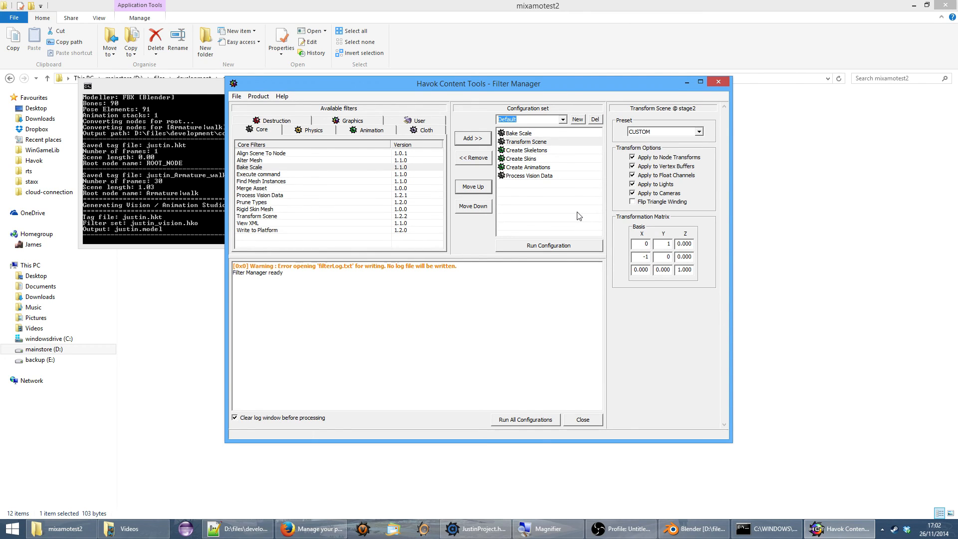
Run the filter configuration and inspect the converted justin.model from the front and above in vModelViewer
left_click(570, 245)
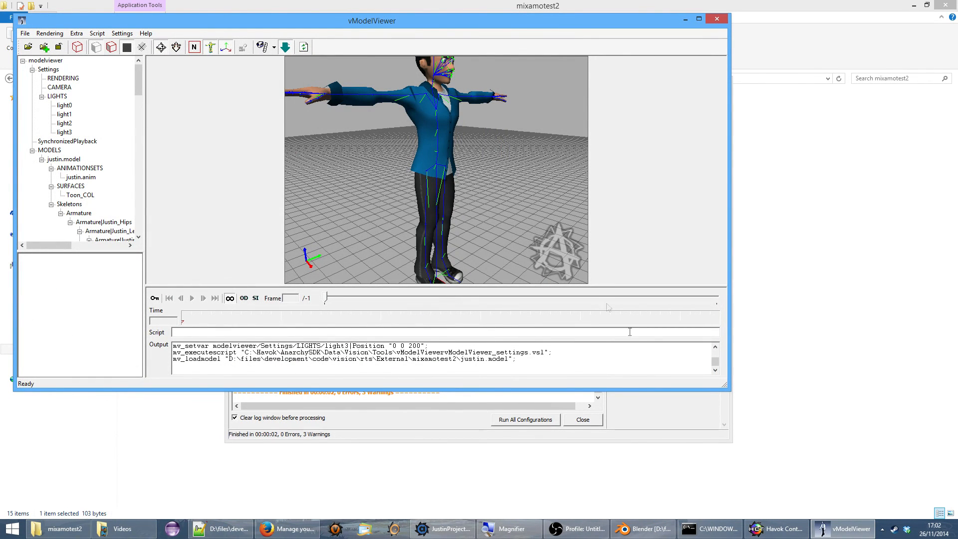
left_click_drag(459, 118, 478, 158)
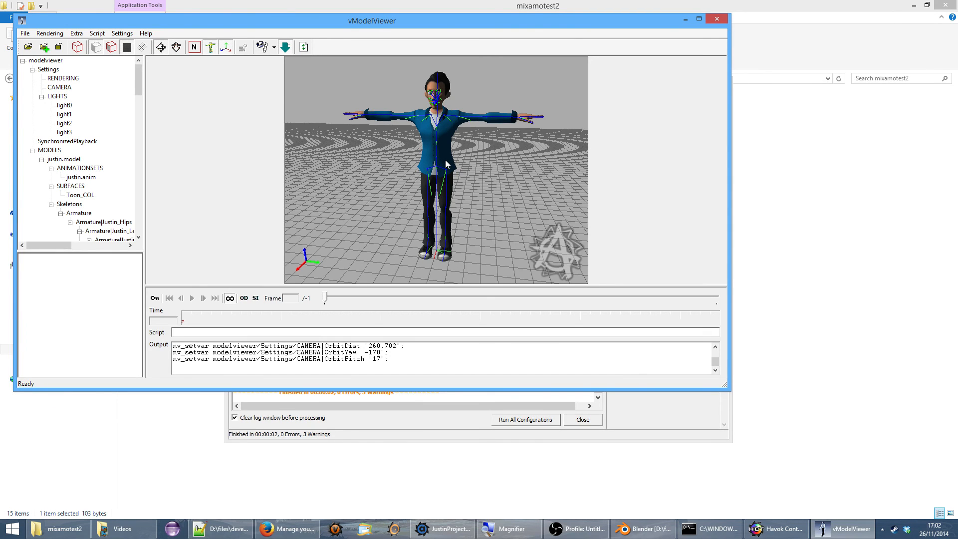
mouse_move(446, 163)
left_mouse_down()
mouse_move(424, 169)
mouse_move(447, 169)
mouse_move(447, 180)
left_mouse_up()
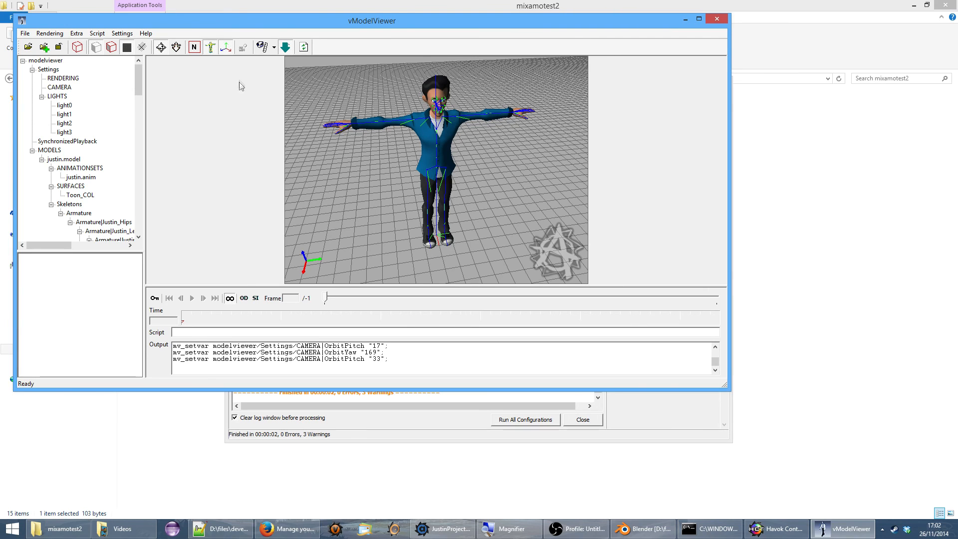
Toggle justin.model's bone display to compare skeleton and mesh, close vModelViewer, and review the conversion log in the Filter Manager
left_click(212, 48)
left_click(211, 48)
left_click(212, 48)
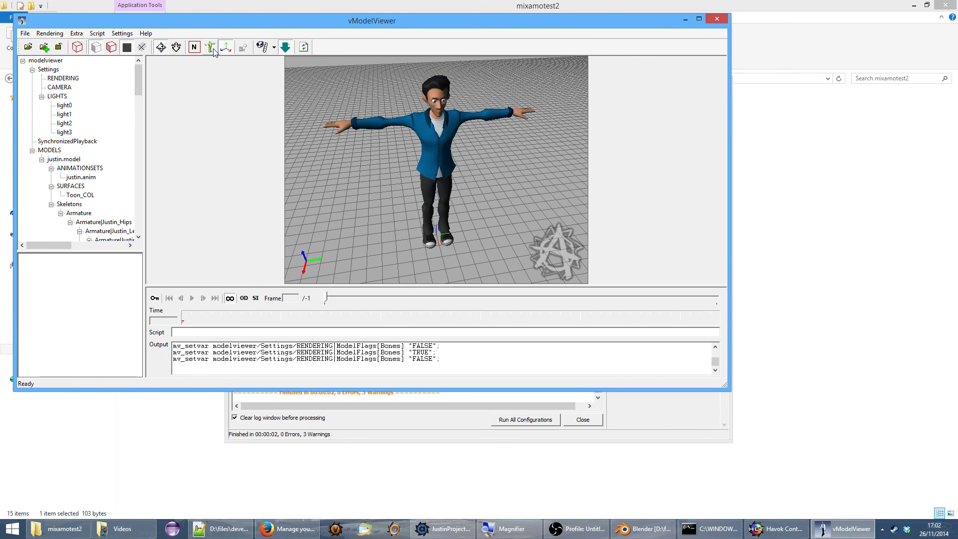
left_click(211, 48)
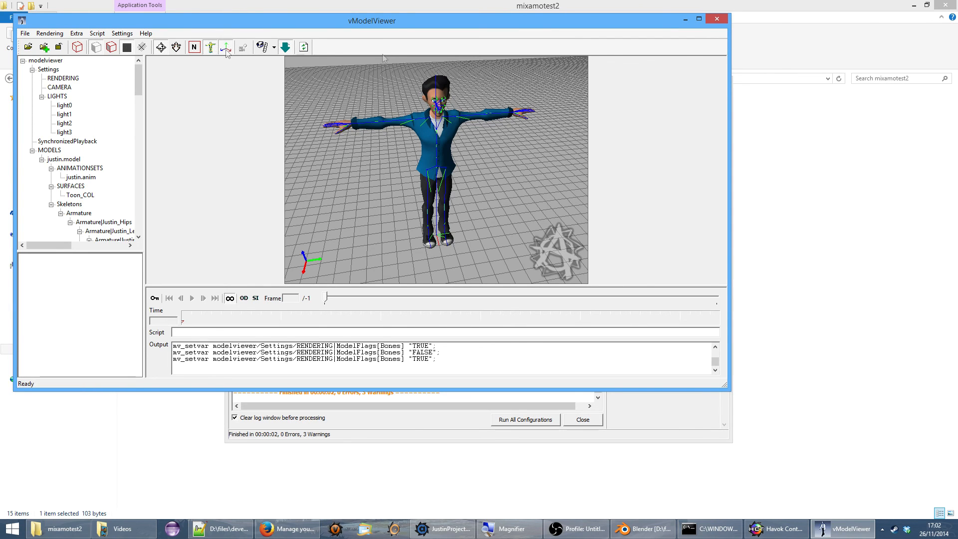
left_click(717, 18)
left_click(834, 530)
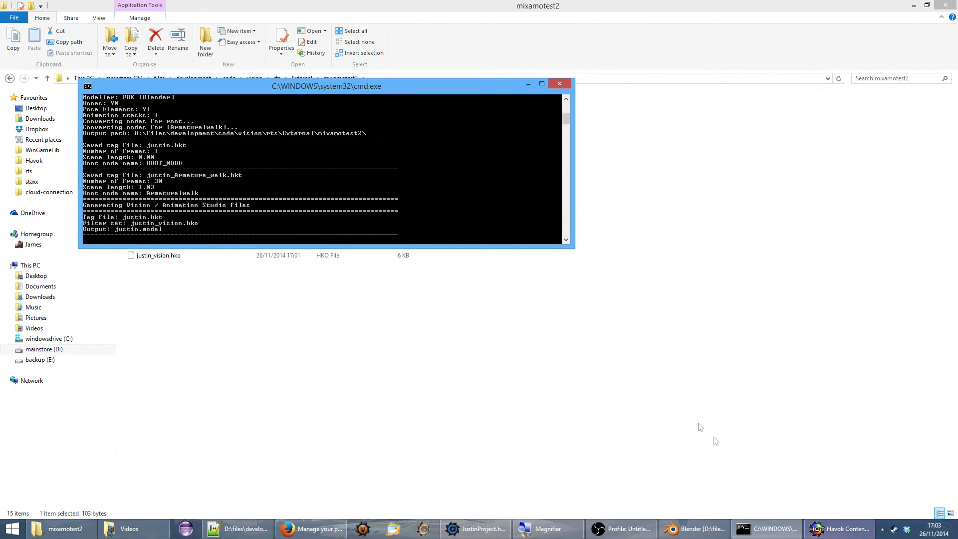
left_click(835, 533)
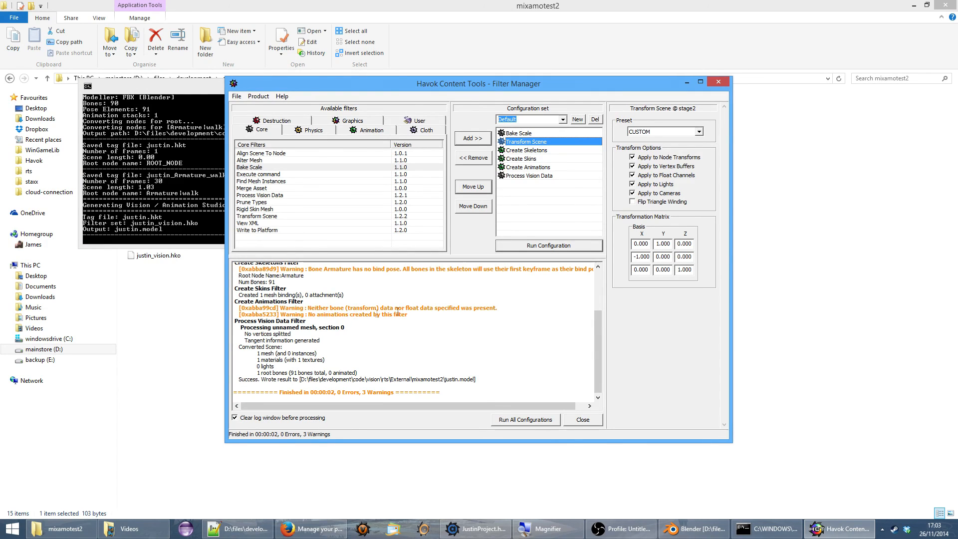
mouse_move(598, 340)
left_mouse_down()
mouse_move(596, 306)
mouse_move(594, 343)
left_mouse_up()
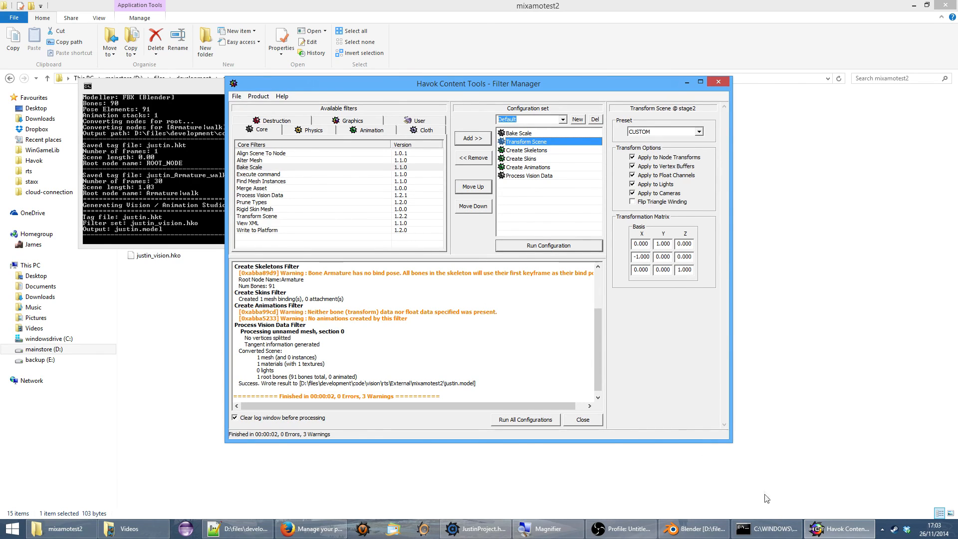
Review the Process Vision Data filter's options and look through the available animation filters
left_click(541, 177)
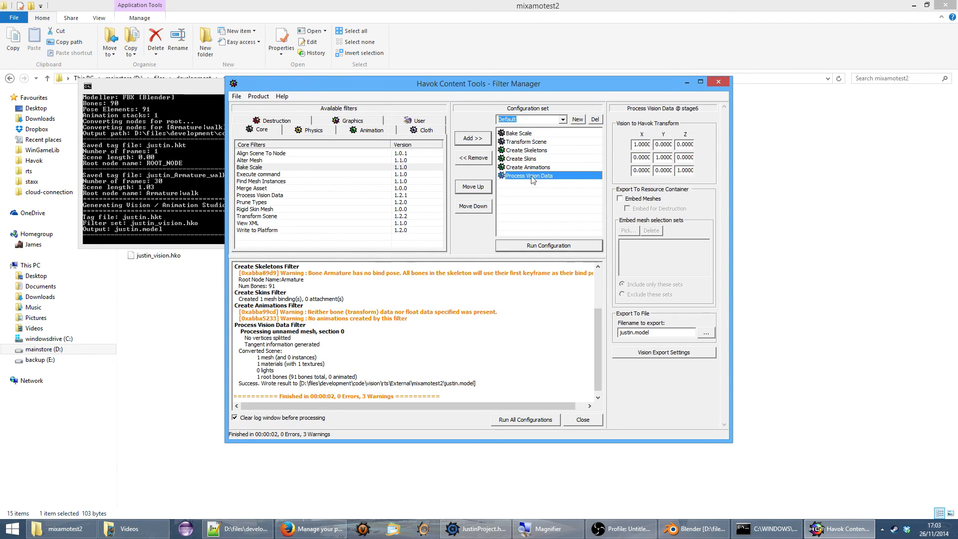
left_click(371, 132)
left_click_drag(440, 168, 439, 194)
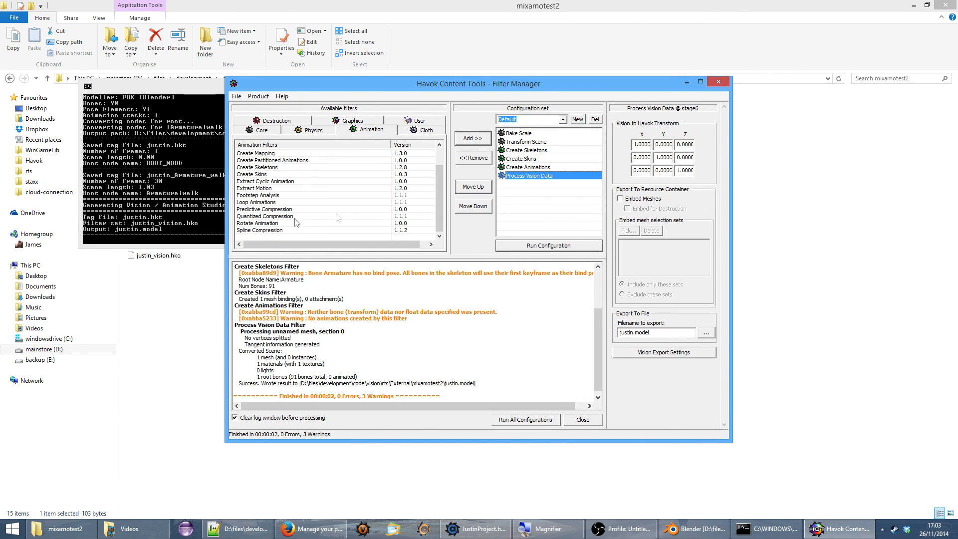
left_click_drag(439, 212, 442, 181)
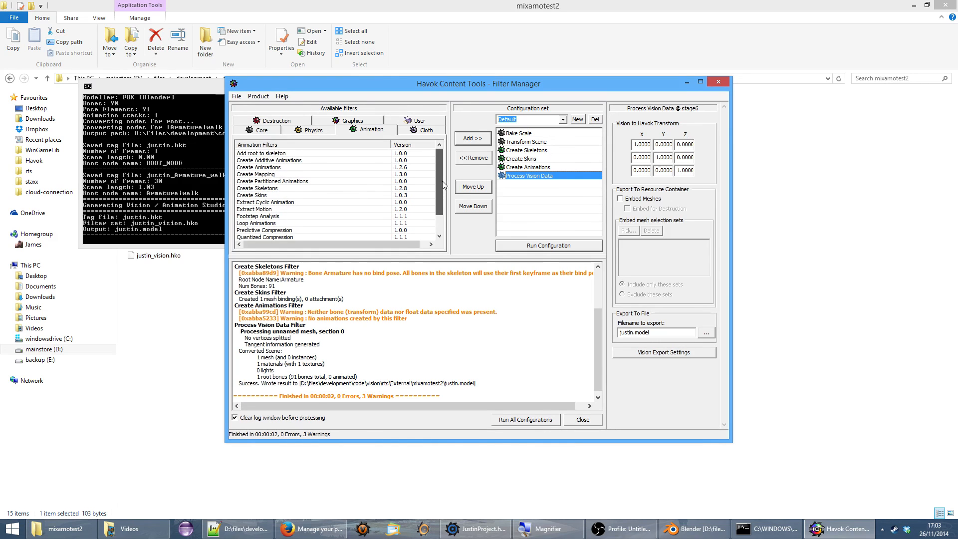
left_click(264, 131)
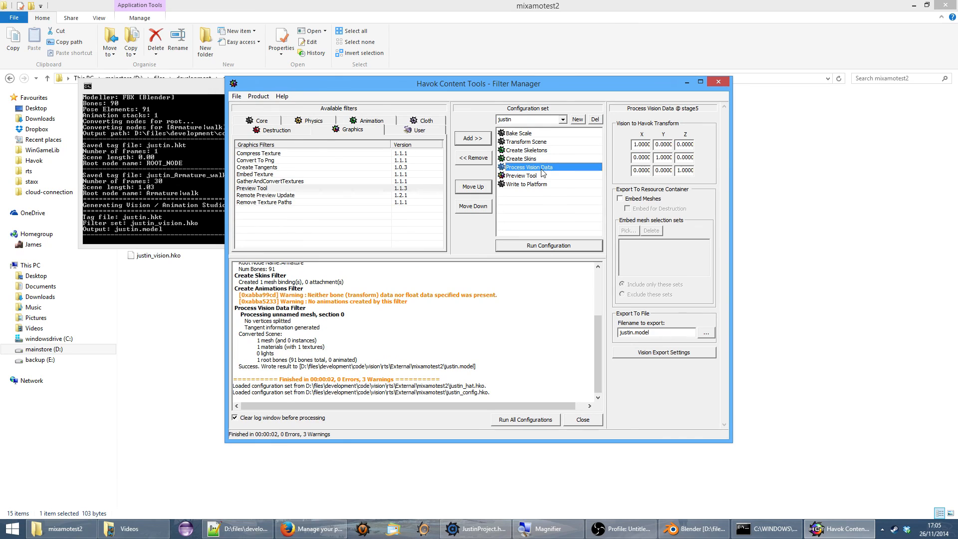
Review the filters of the justin configuration, comparing the options of Process Vision Data, Preview Tool and Write to Platform
left_click(543, 176)
left_click(536, 185)
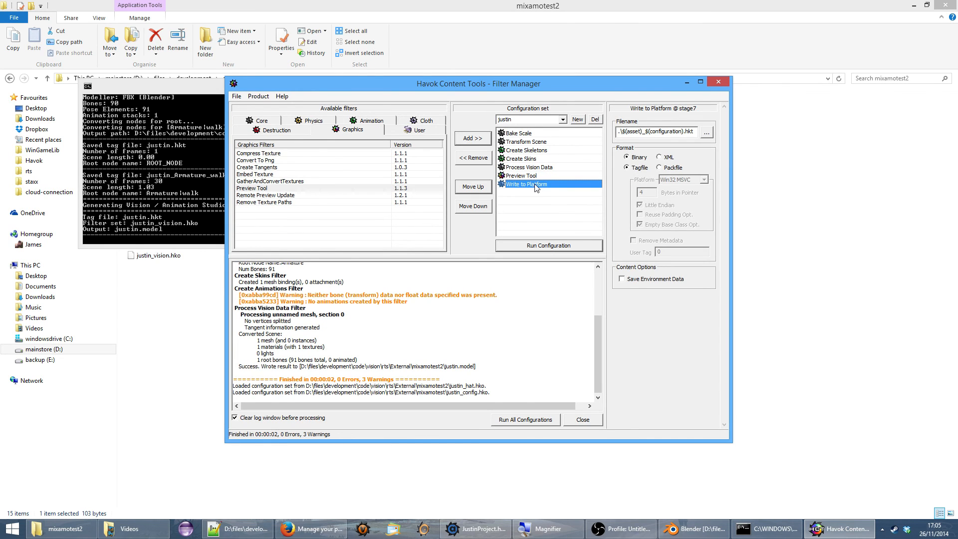
left_click(537, 177)
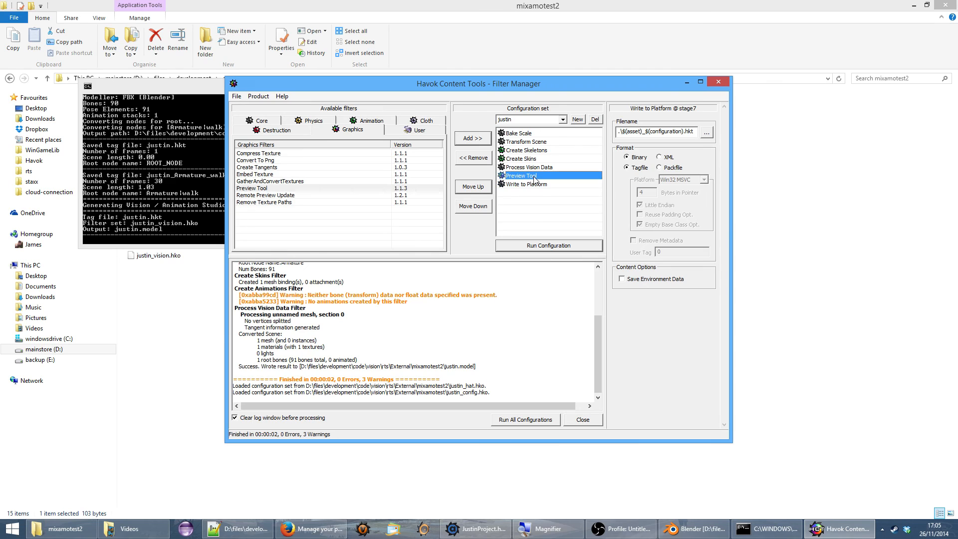
left_click(521, 134)
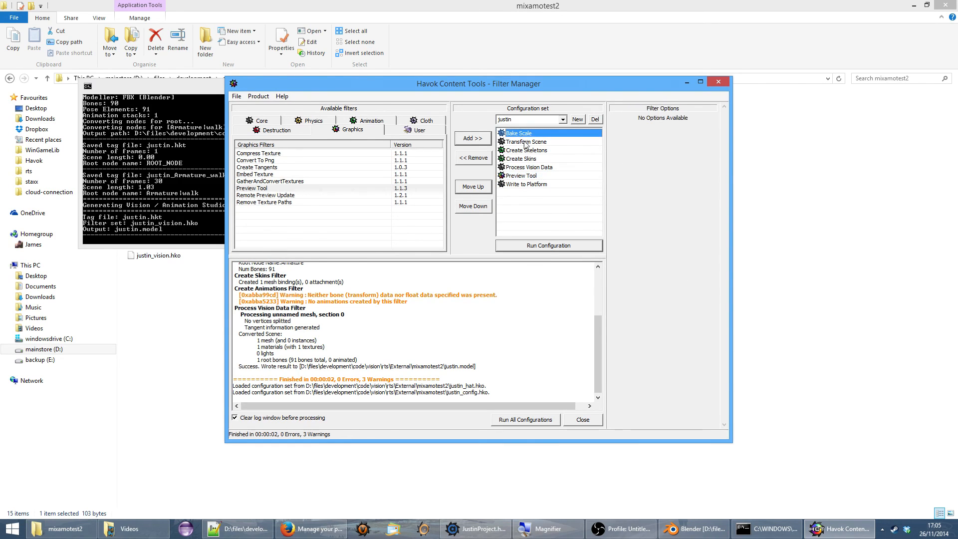
left_click(528, 142)
left_click(528, 134)
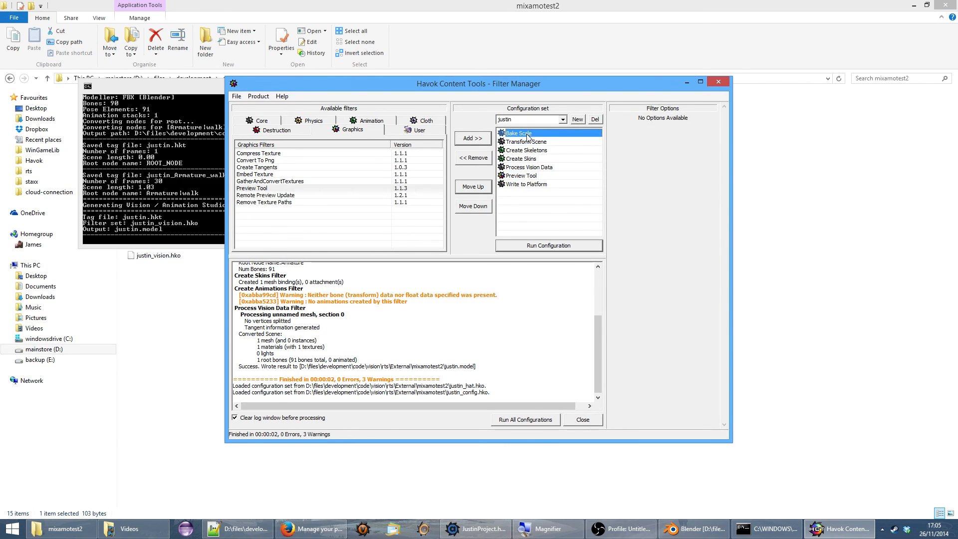
left_click(530, 177)
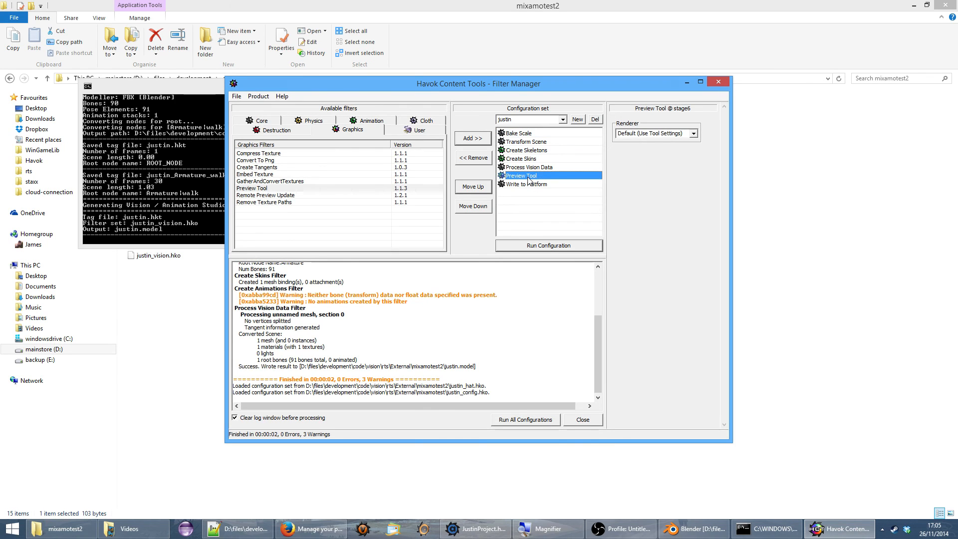
left_click(537, 185)
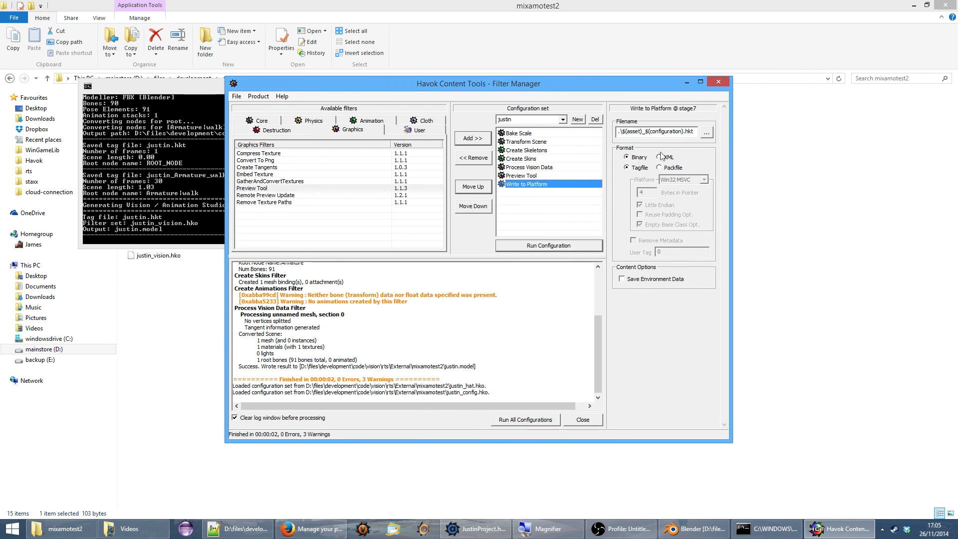
left_click(540, 176)
left_click(539, 184)
left_click(534, 177)
left_click(539, 185)
left_click(536, 176)
left_click(539, 167)
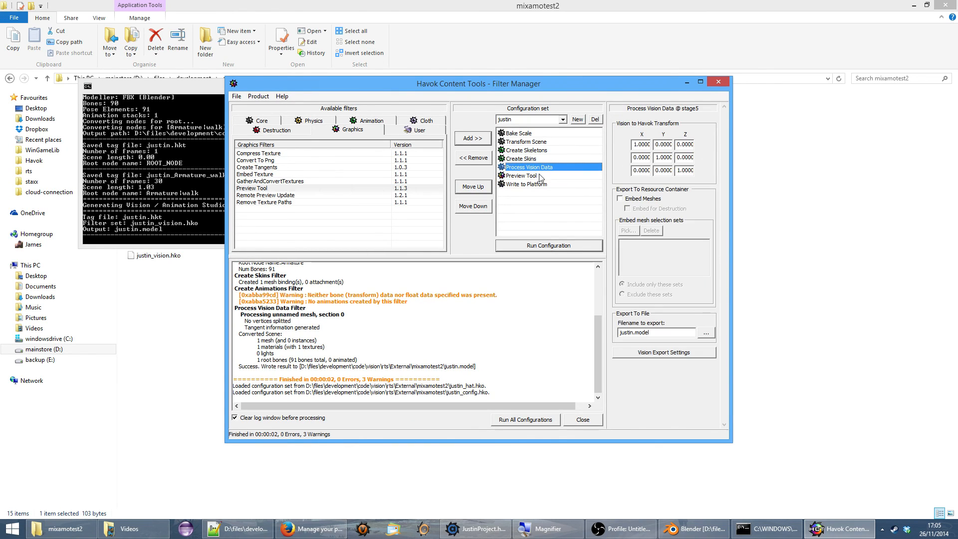
left_click(538, 178)
left_click(540, 184)
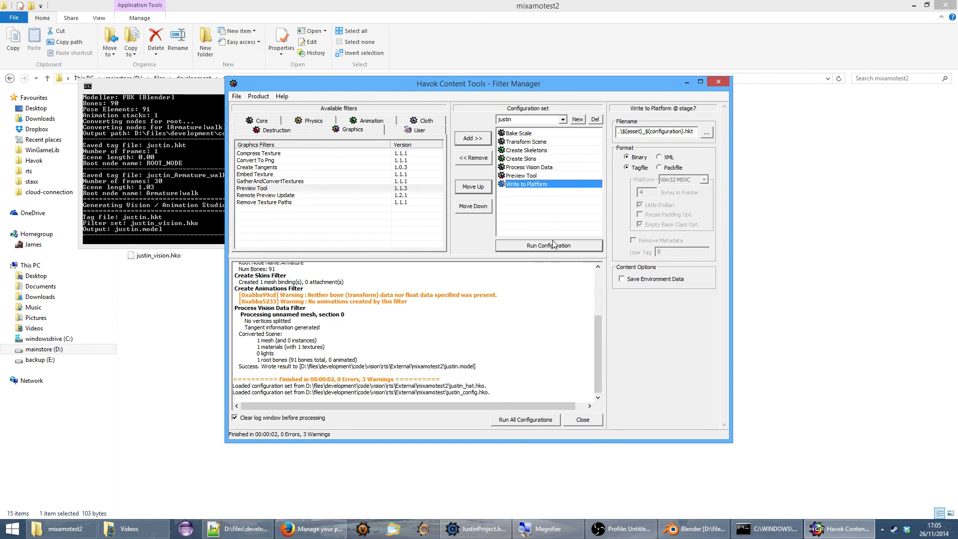
left_click(524, 177)
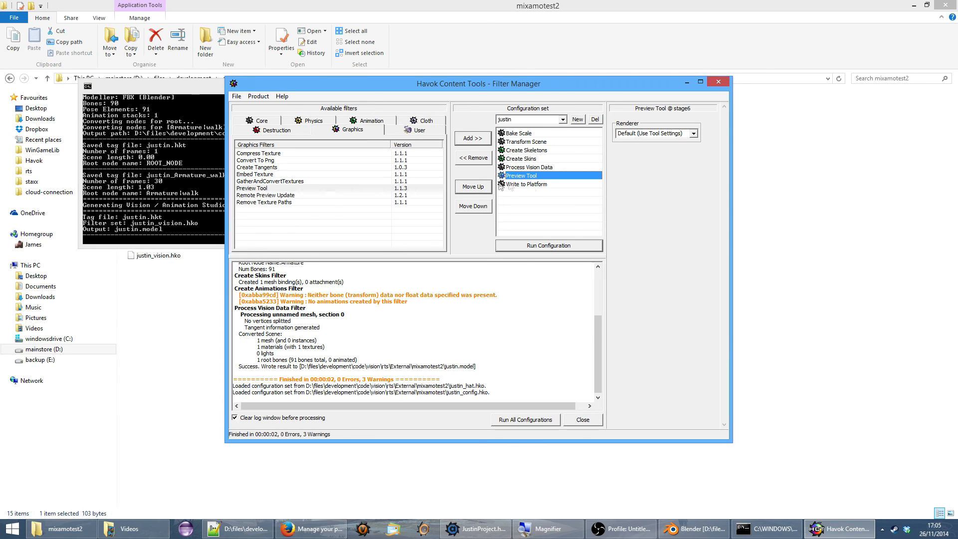
left_click(531, 186)
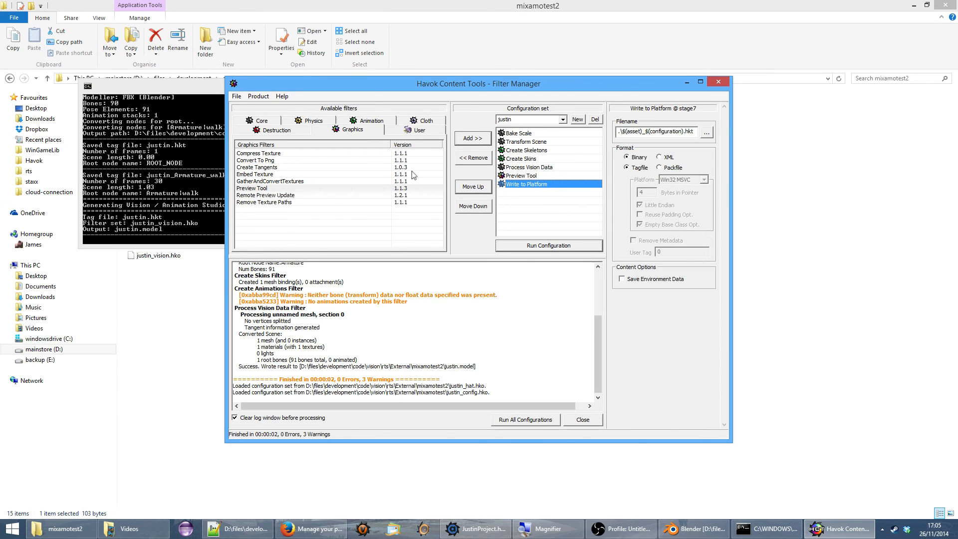
left_click(532, 178)
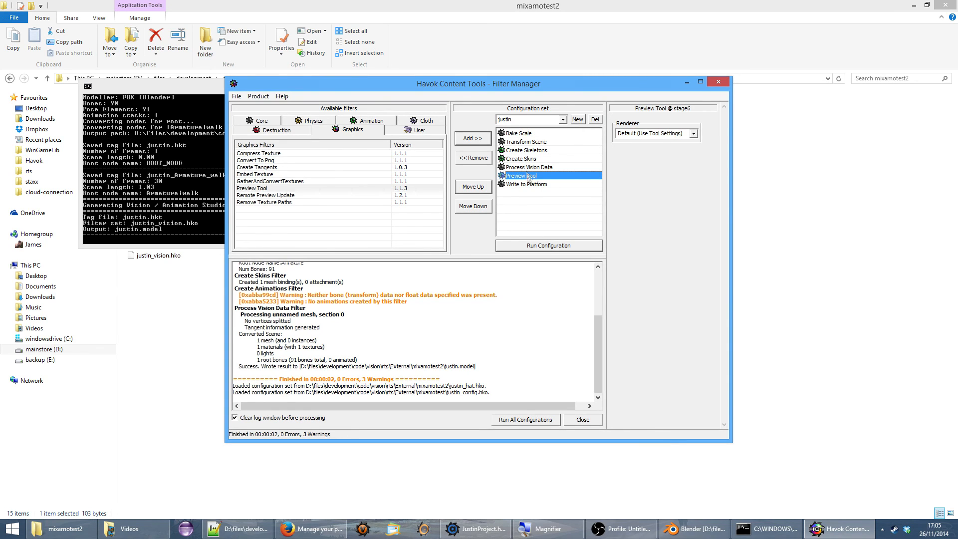
left_click(532, 186)
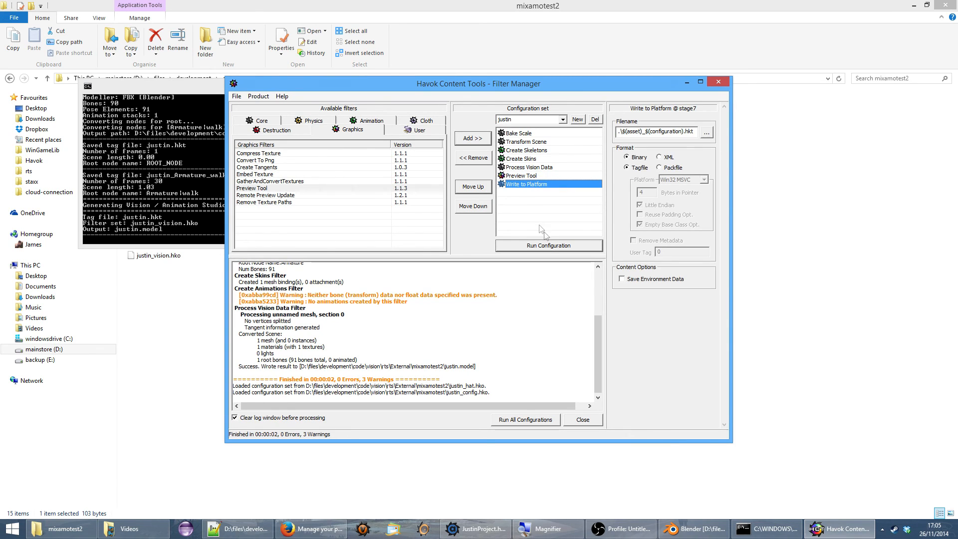
Run the justin configuration, check the converted model's bones in vModelViewer, and close the viewer
left_click(553, 246)
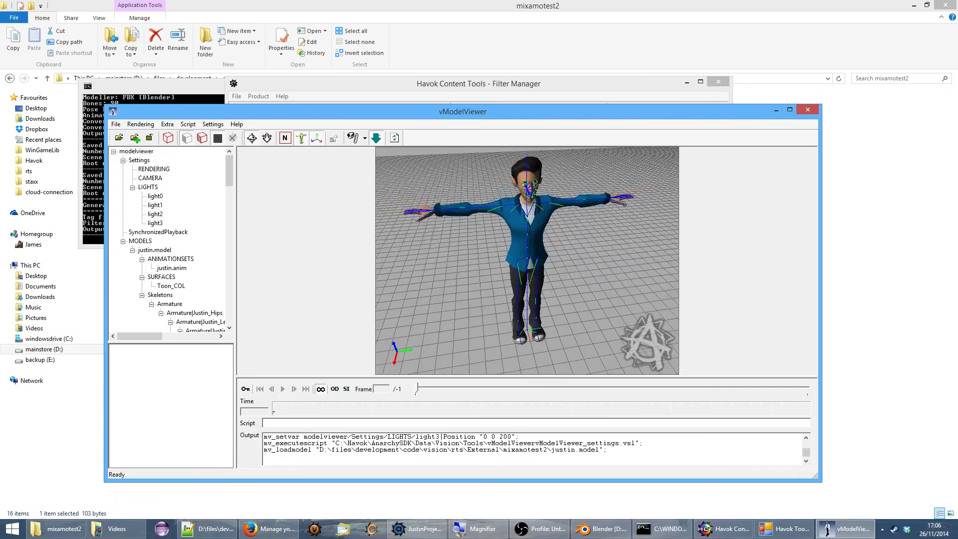
left_click(301, 138)
left_click(301, 139)
left_click(813, 113)
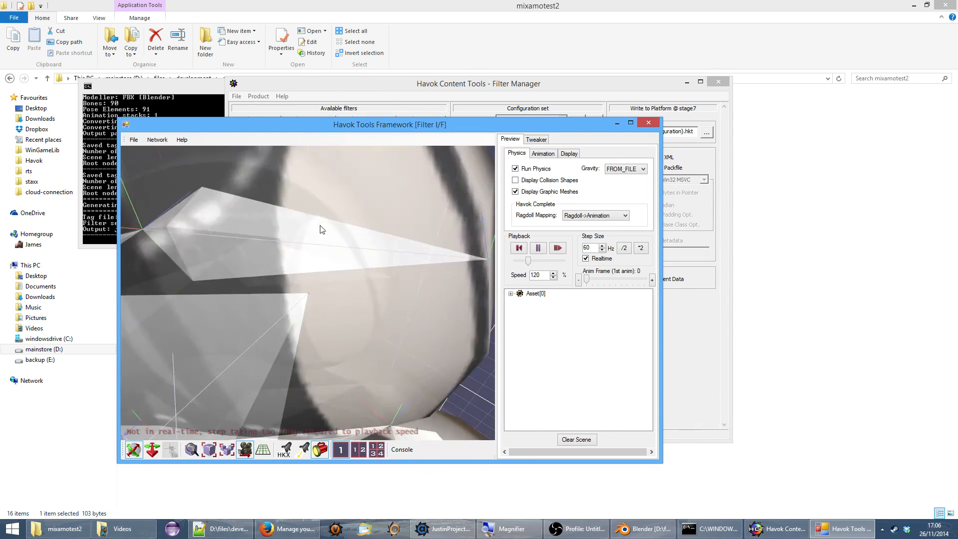
View the whole character in the Havok Tools Framework preview, and close both the preview and the Filter Manager
left_click_drag(273, 299, 321, 225)
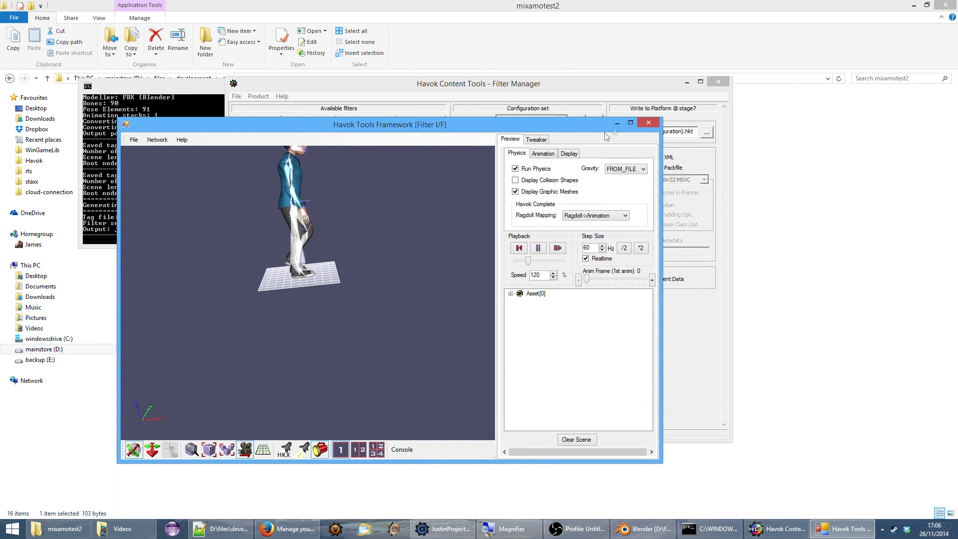
left_click(648, 122)
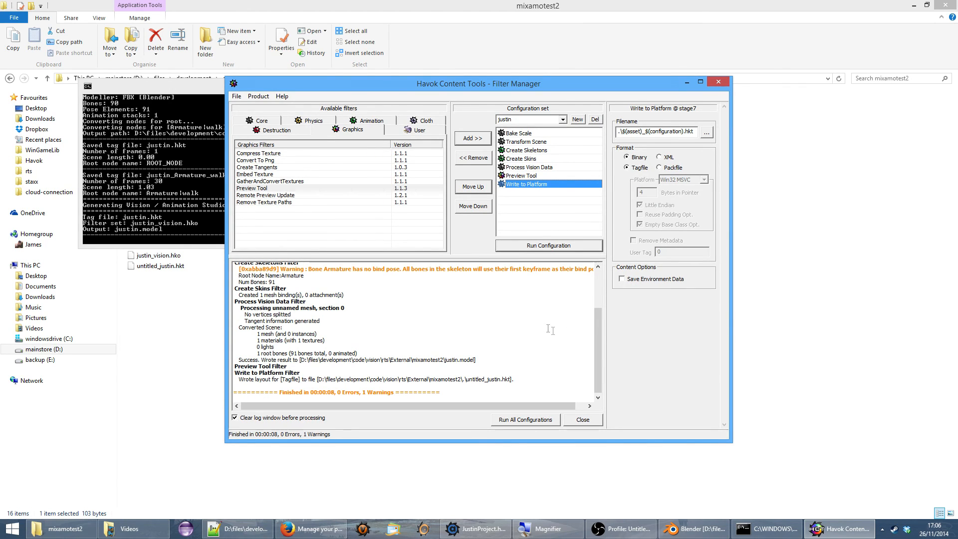
left_click(584, 419)
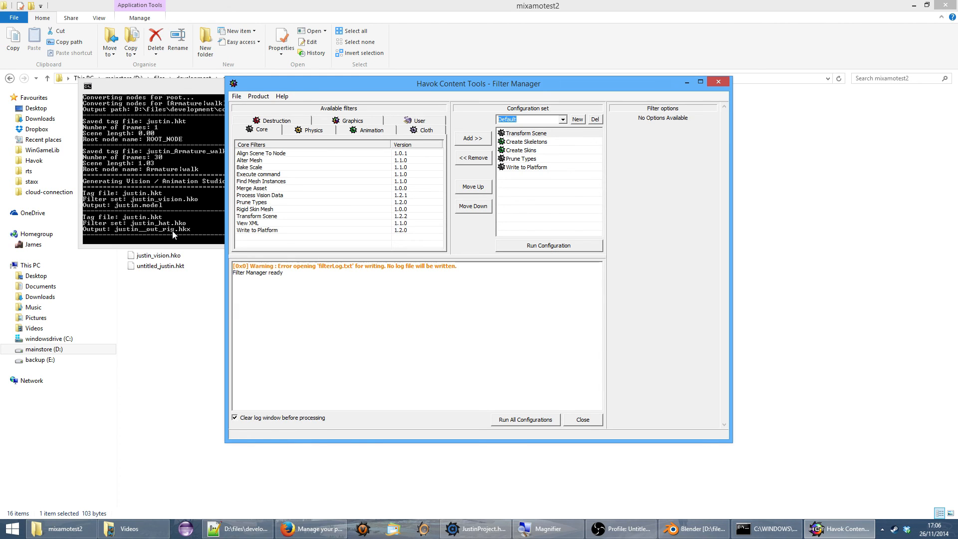
Set the Transform Scene preset to CUSTOM in the justin_hat.hko filter set
left_click(553, 134)
left_click(698, 133)
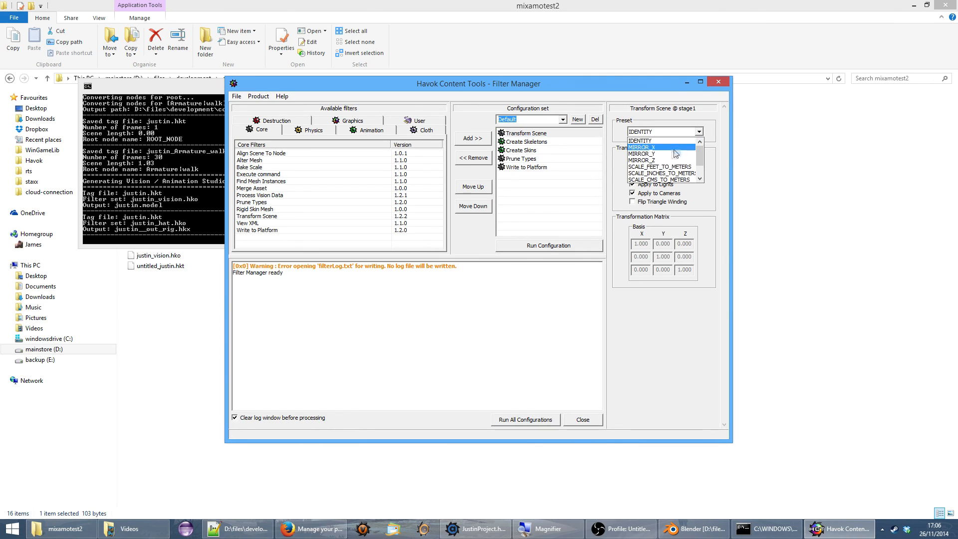
left_click(653, 169)
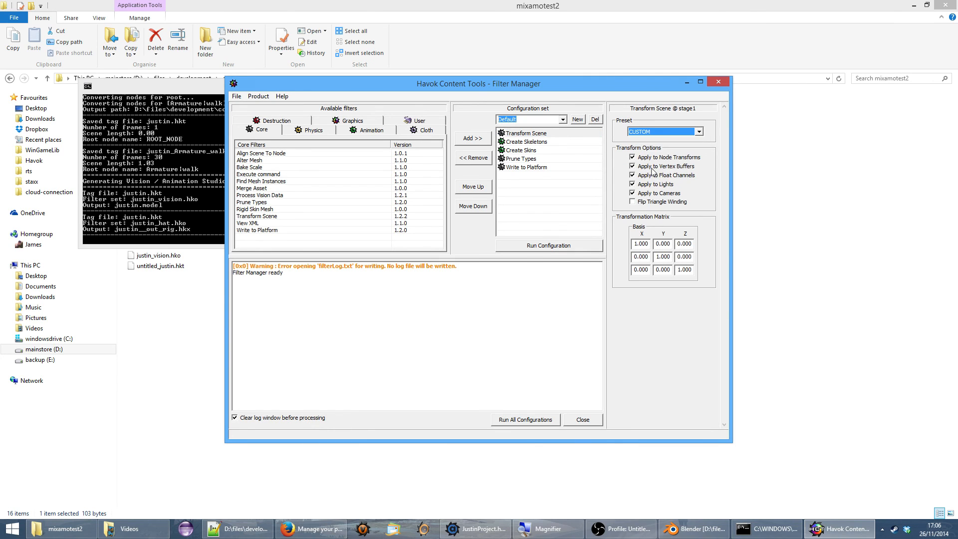
For the rig's transformation matrix, enter X 0 and Y 1 in the first row, X -1 and Y 0 in the second
double_click(644, 244)
type("0")
key("Tab")
type("1")
key("Tab")
key("Tab")
type("-1")
key("Tab")
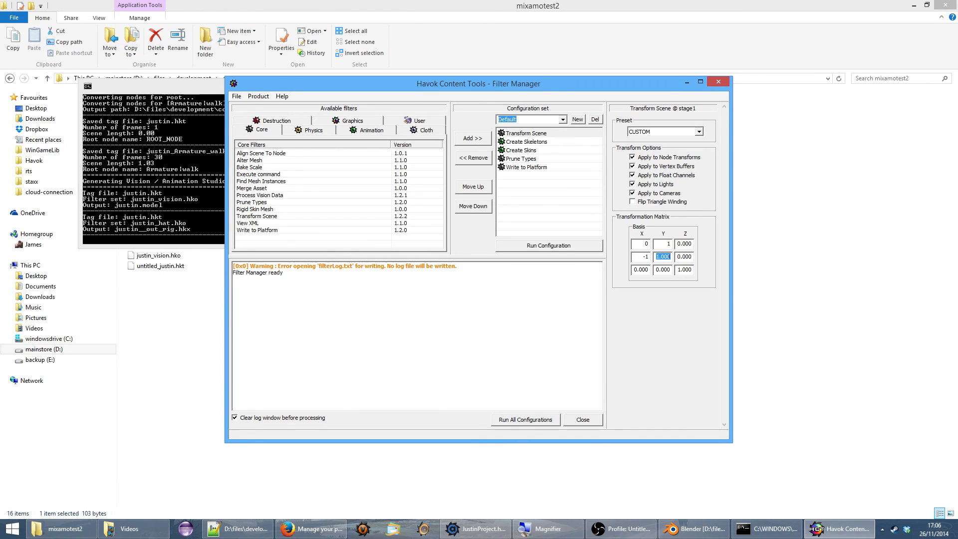
type("0")
Run the rig configuration to write justin__out_rig.hkx and close the Filter Manager without saving the configuration changes
left_click(572, 246)
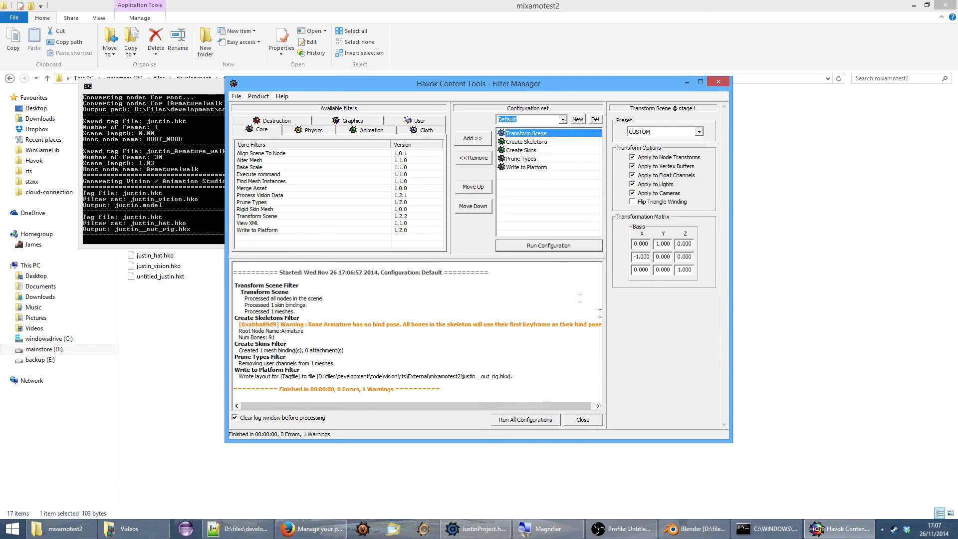
left_click(583, 420)
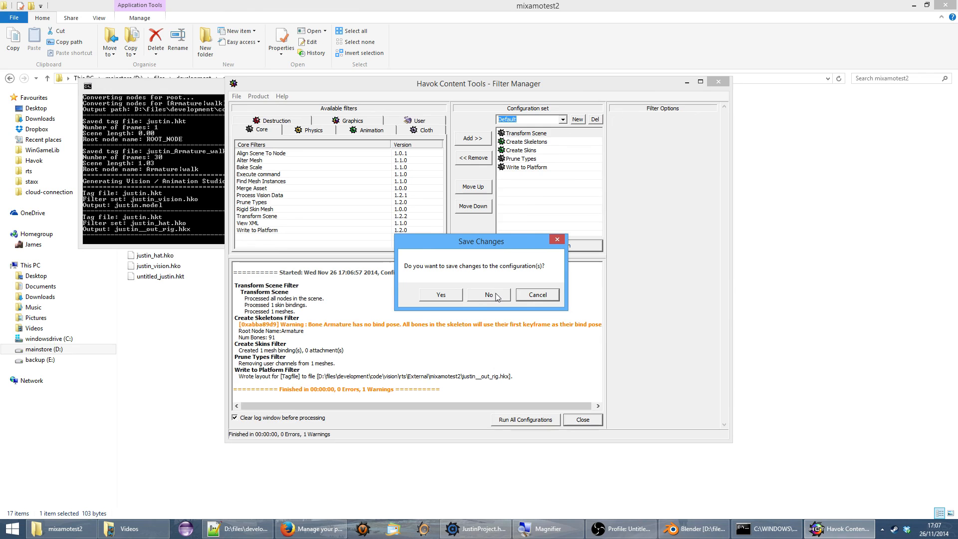
left_click(497, 296)
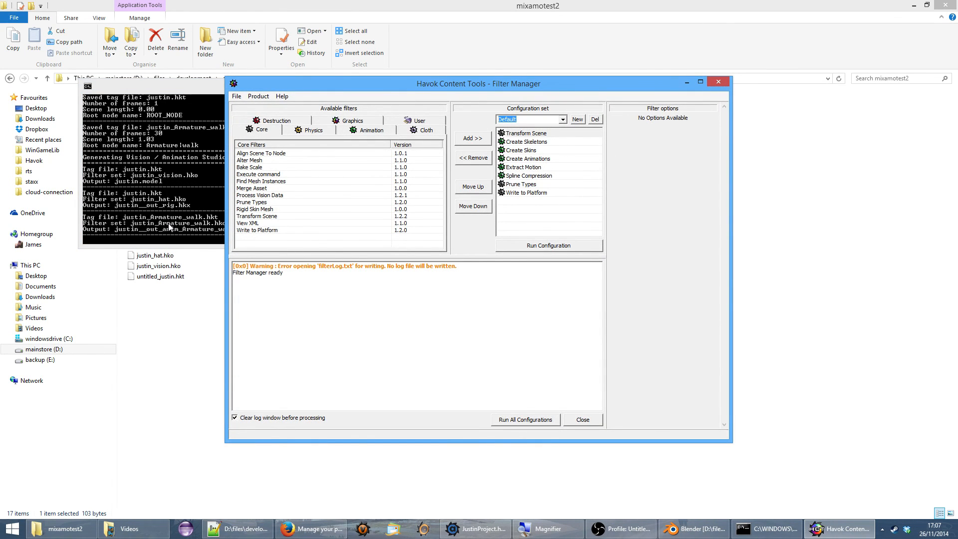
Set the Transform Scene preset to CUSTOM in the walk animation's filter set
left_click_drag(297, 87, 339, 86)
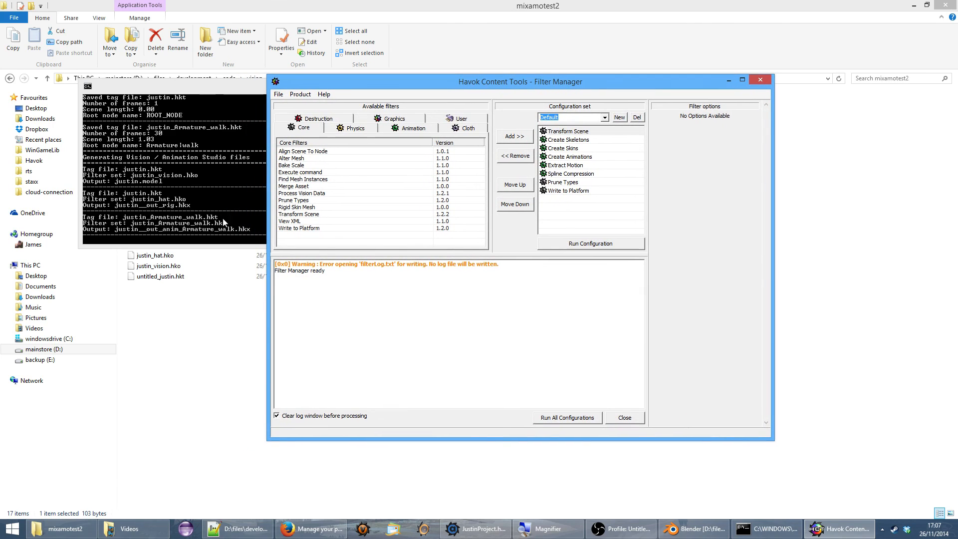
left_click(592, 133)
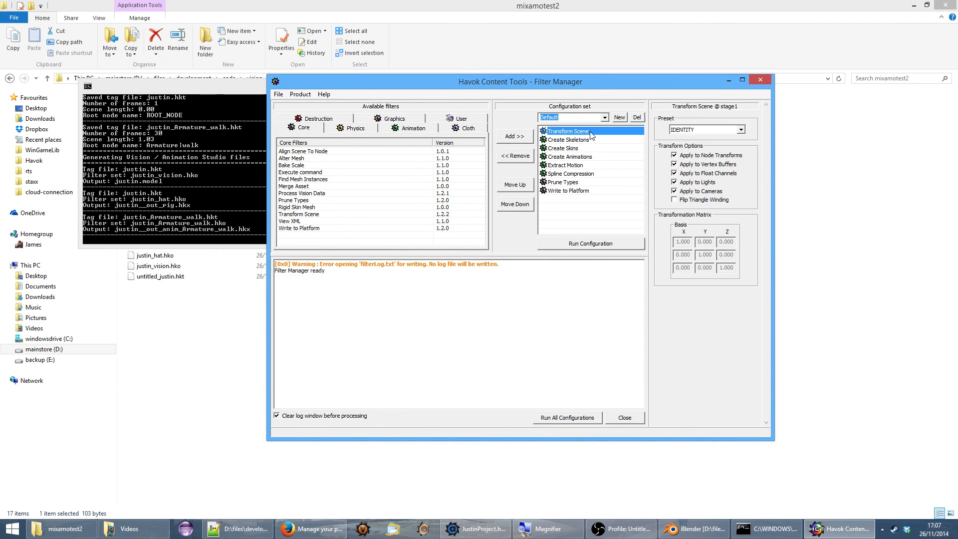
left_click(741, 131)
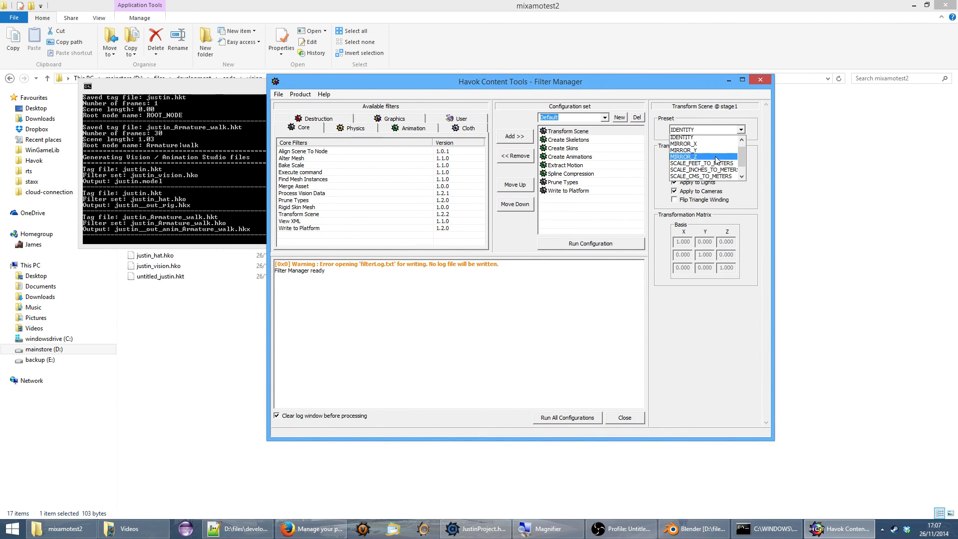
left_click(696, 170)
Enter the rig's transformation matrix for the walk animation as well, with X 0 and Y 1 in the first row
double_click(685, 241)
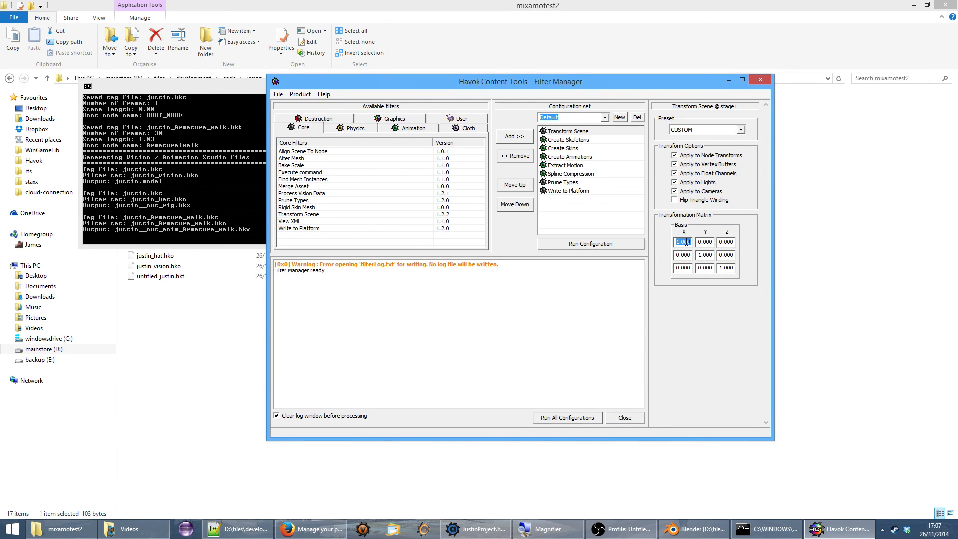
type("0")
key("Tab")
type("1")
key("Tab")
type("-")
In the Extract Motion filter, allow only forward/backwards motion and remove forward/backwards from the ignored motion
left_click(589, 143)
left_click(582, 150)
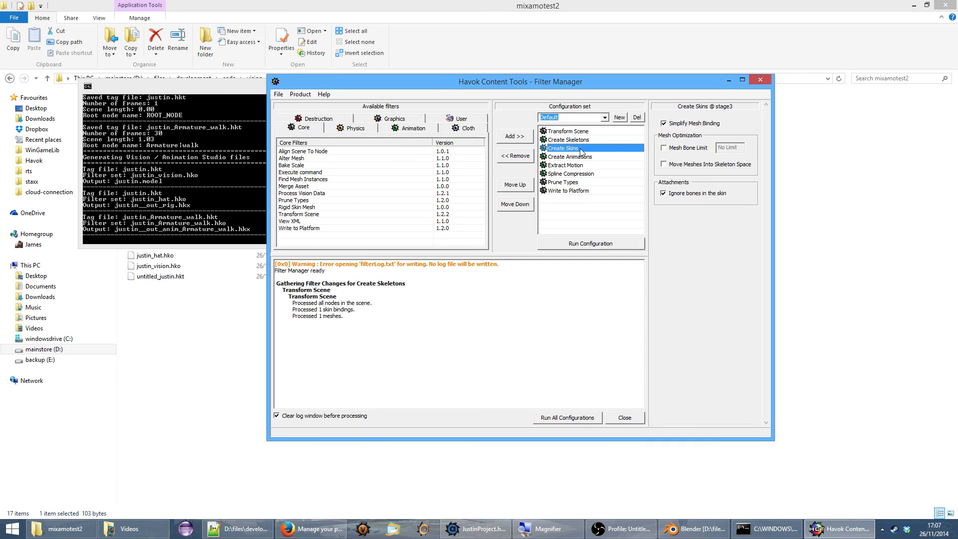
left_click(583, 157)
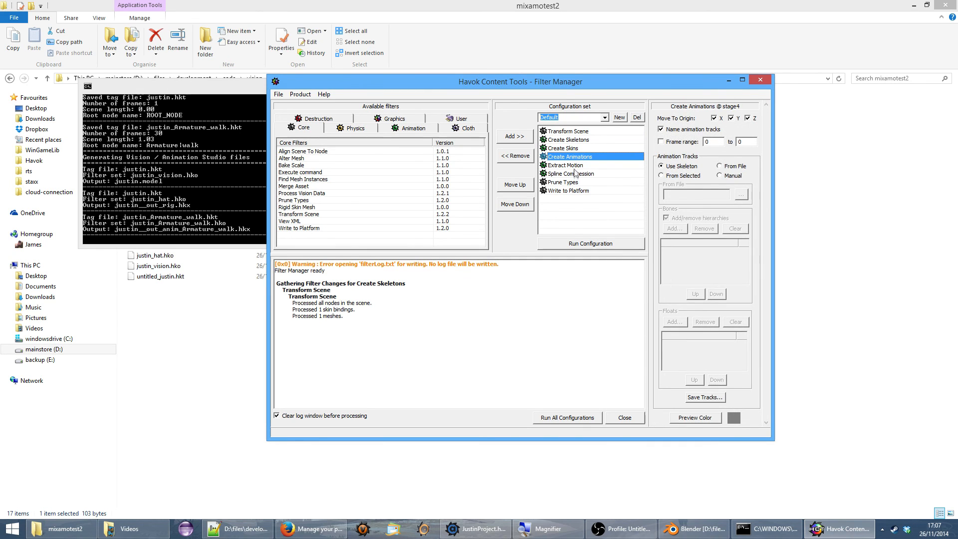
left_click(576, 168)
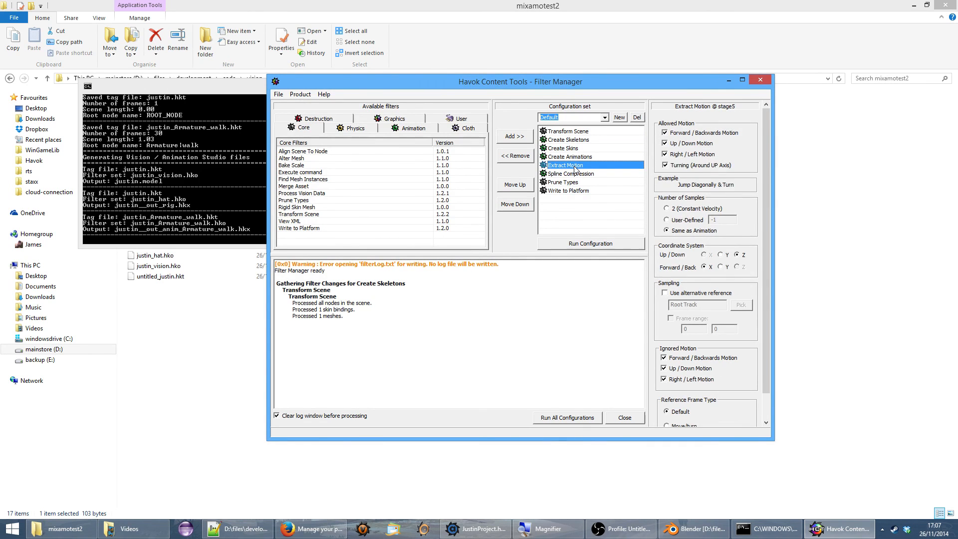
mouse_move(769, 142)
left_mouse_down()
mouse_move(765, 193)
mouse_move(767, 124)
left_mouse_up()
left_click(697, 144)
left_click(699, 154)
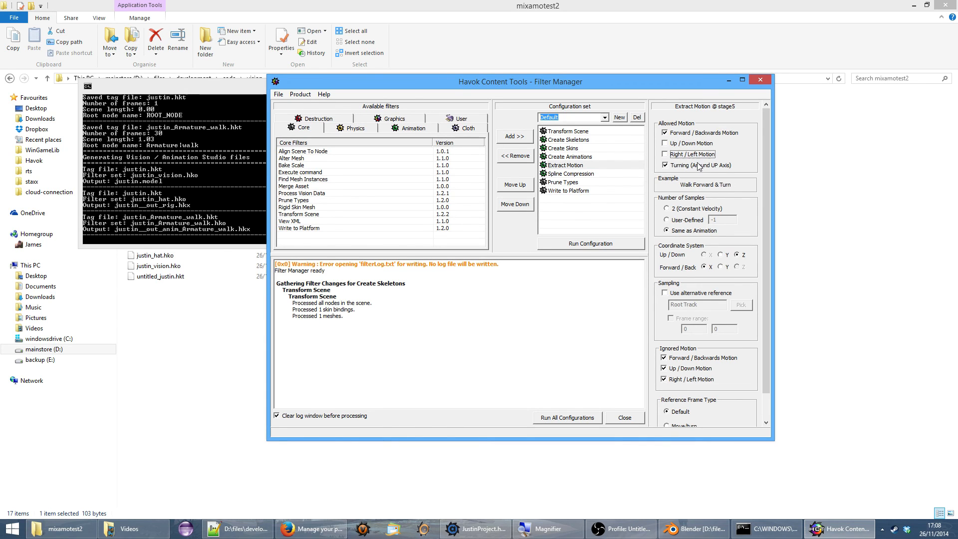
left_click(699, 164)
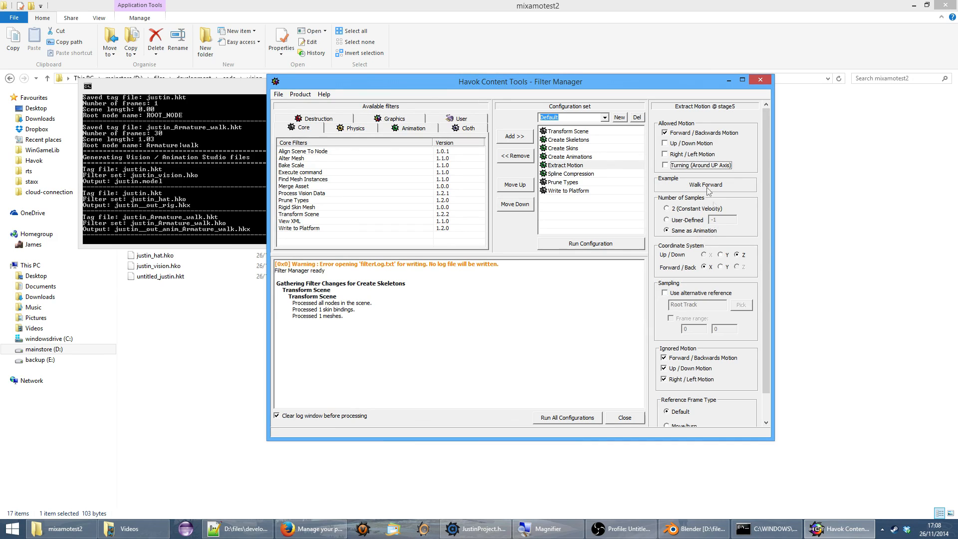
left_click(694, 358)
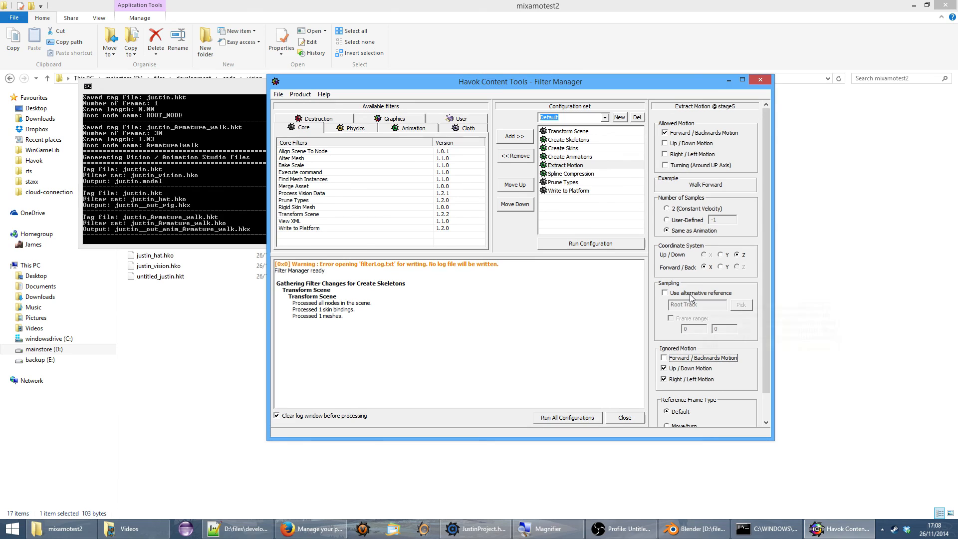
Enable the alternative sampling reference for Extract Motion and pick the Armature|Justin_Hips node
mouse_move(692, 298)
left_click(677, 294)
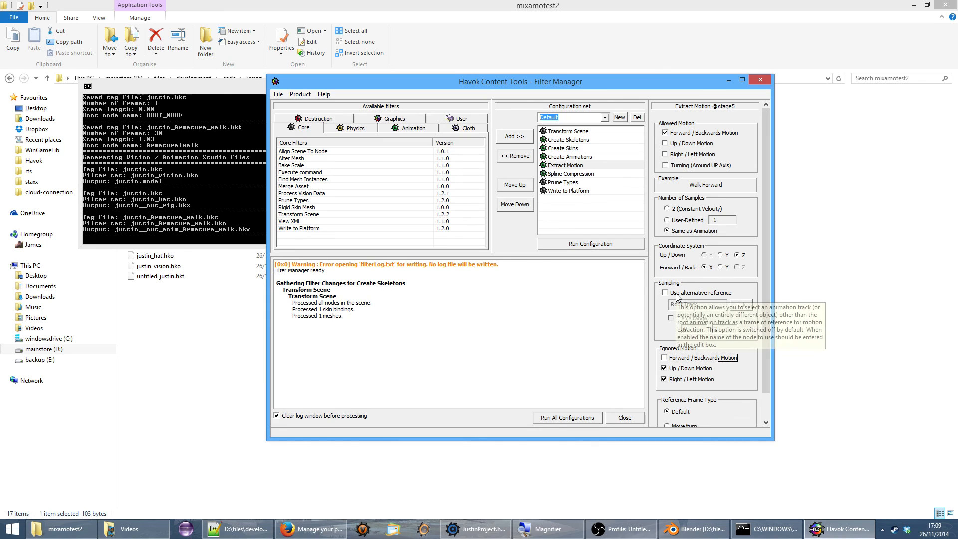
left_click(739, 306)
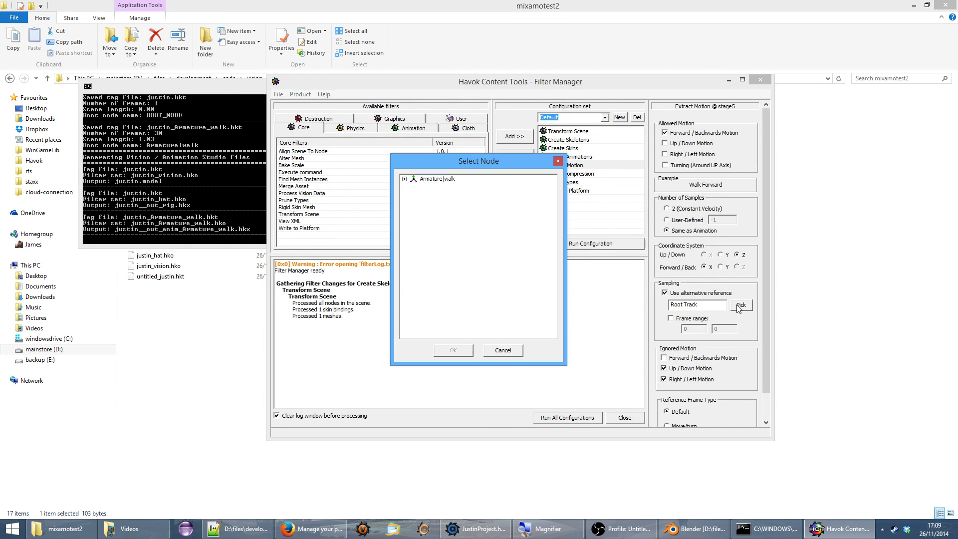
left_click(405, 179)
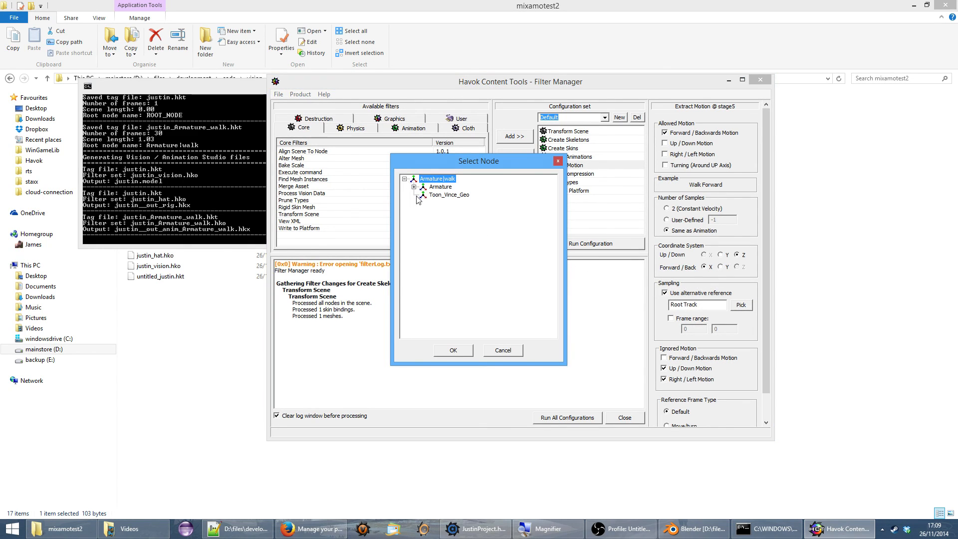
left_click(414, 186)
left_click(464, 195)
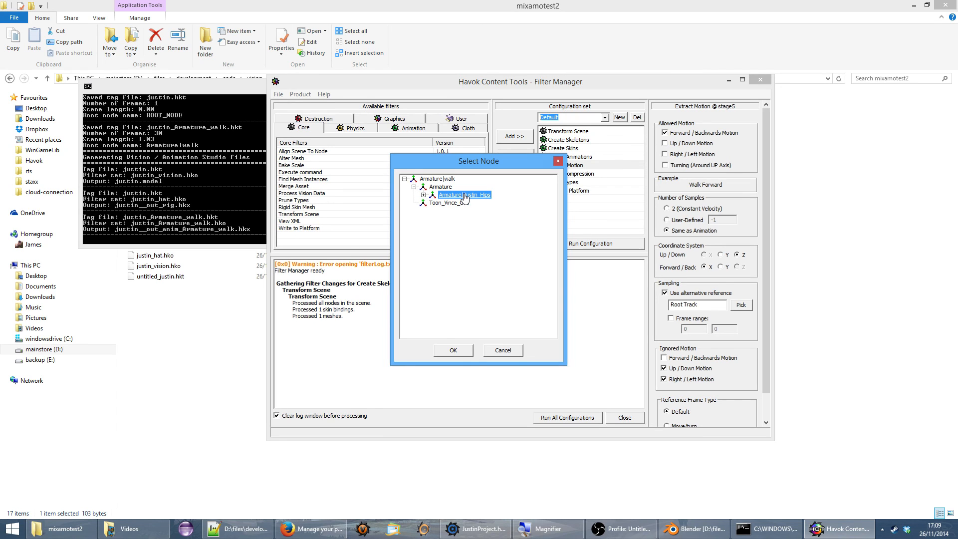
left_click(463, 350)
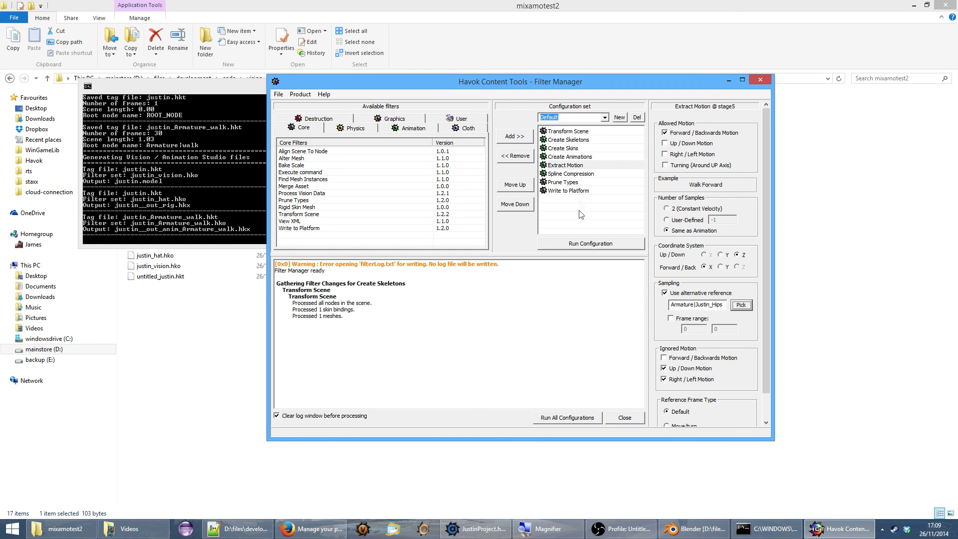
Run the animation configuration to write justin__out_anim_Armature_walk.hkx, and close the Filter Manager and the finished import console
left_click(587, 245)
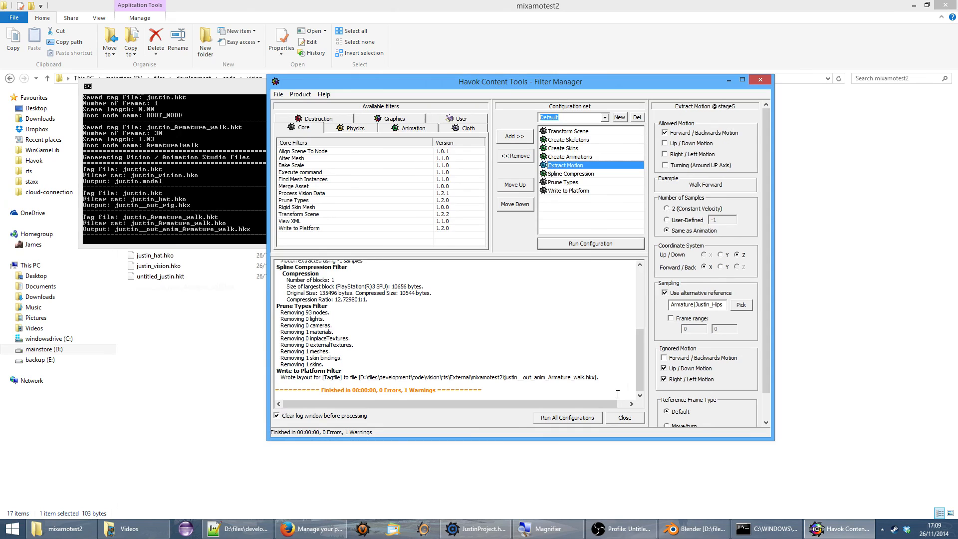
mouse_move(638, 370)
left_mouse_down()
mouse_move(641, 300)
mouse_move(644, 369)
left_mouse_up()
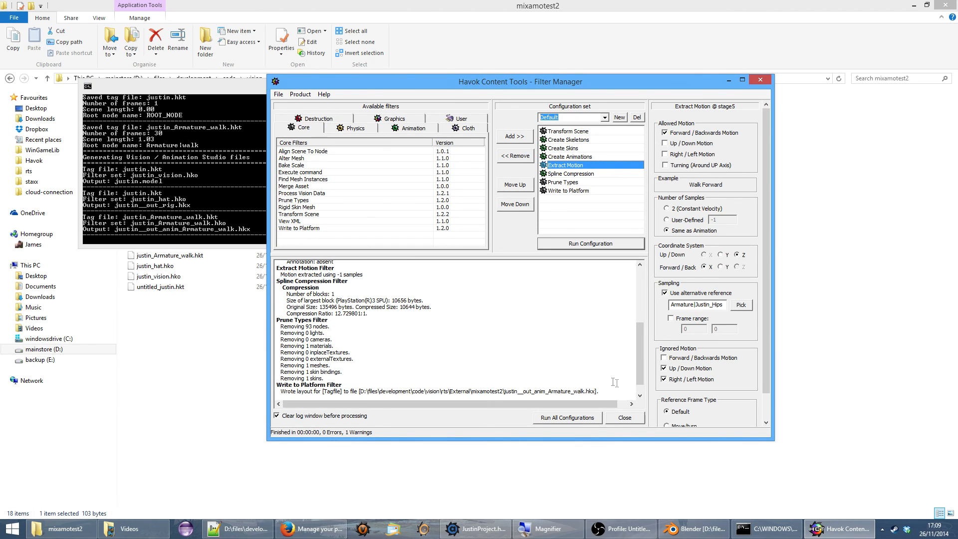
left_click(624, 420)
left_click(490, 294)
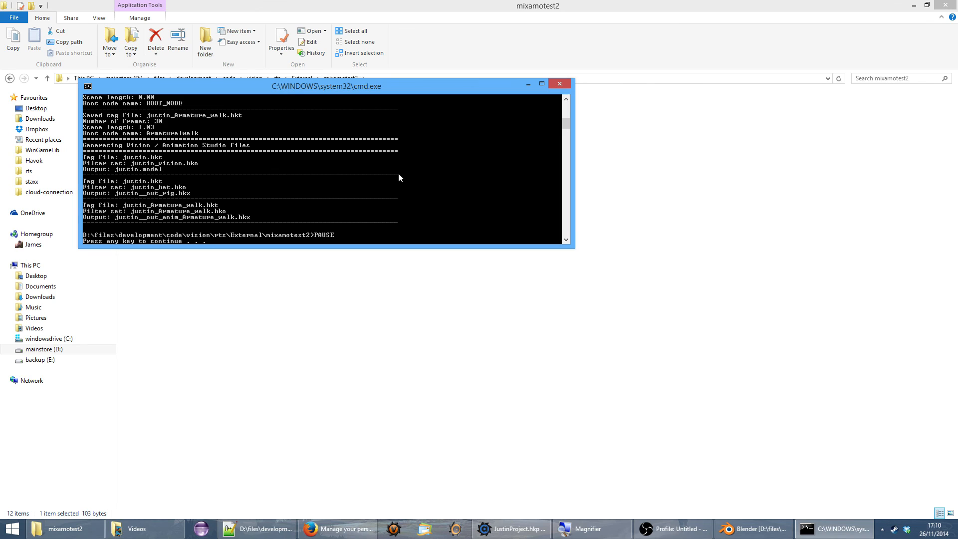
key("Return")
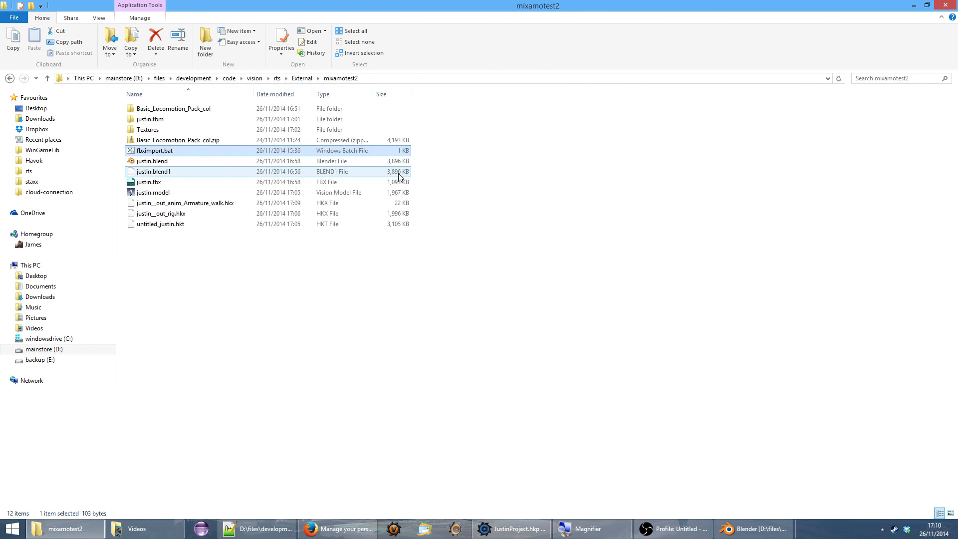
View the exported justin.model in vModelViewer and close the viewer
left_click(541, 295)
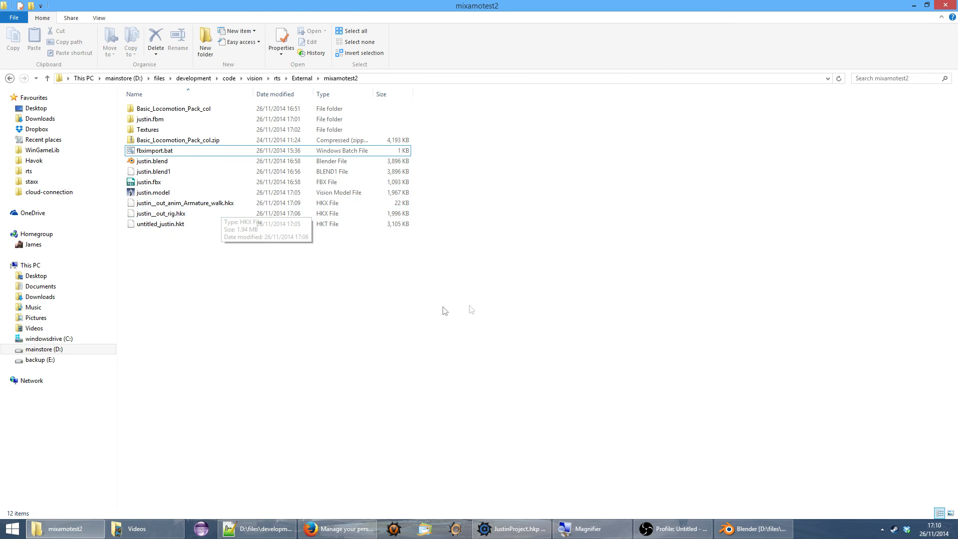
left_click(184, 205)
double_click(170, 193)
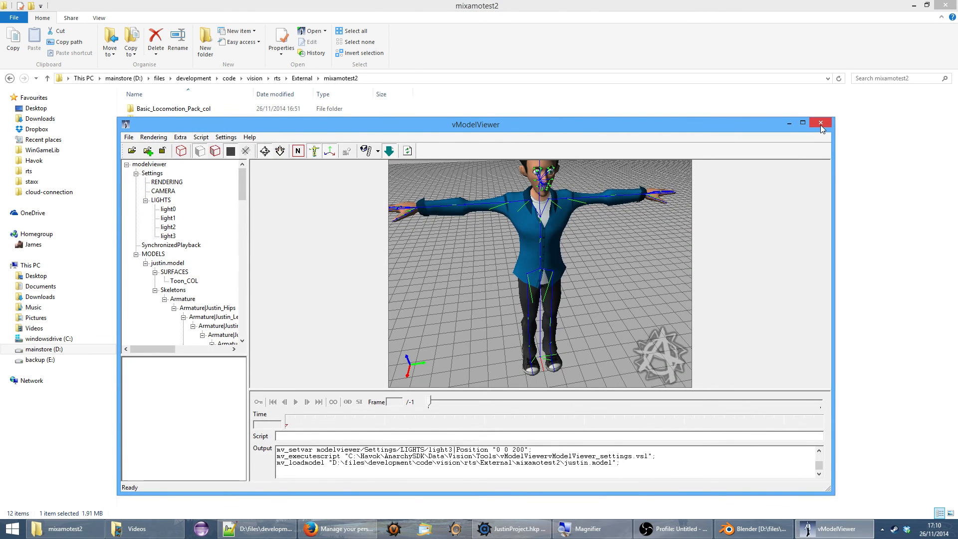
left_click(820, 123)
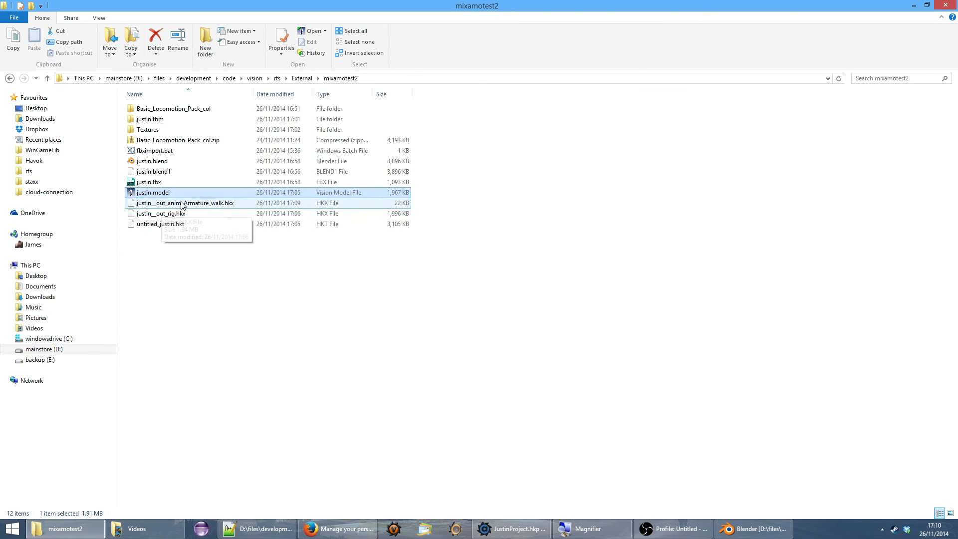
Check the exported animation and rig .hkx files and the contents of the Textures folder in mixamotest2
left_click(185, 203)
left_click(185, 214, "ctrl")
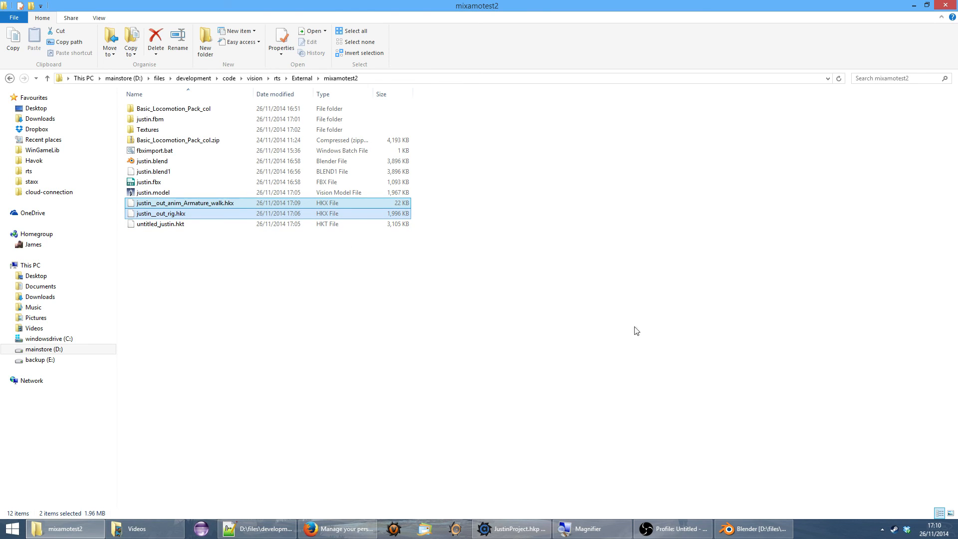
double_click(157, 133)
left_click(344, 78)
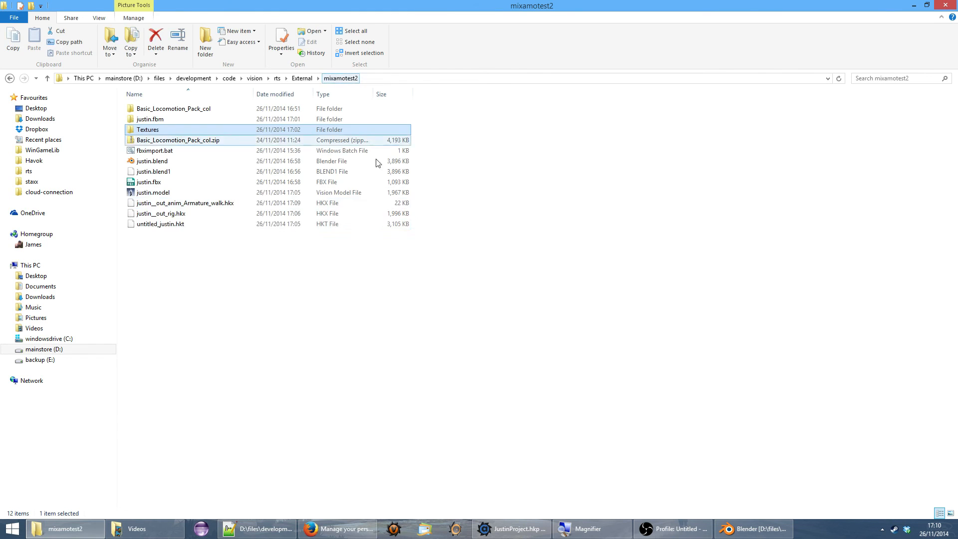
left_click(288, 303)
Switch to Havok Animation Tool and start a new project without saving the changes to JustinProject.hkp
left_click(527, 534)
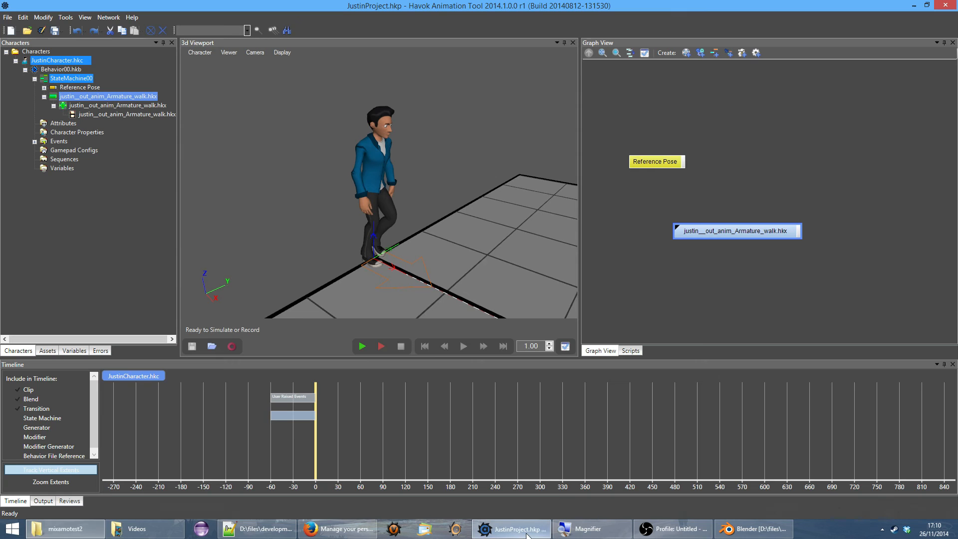
left_click(9, 18)
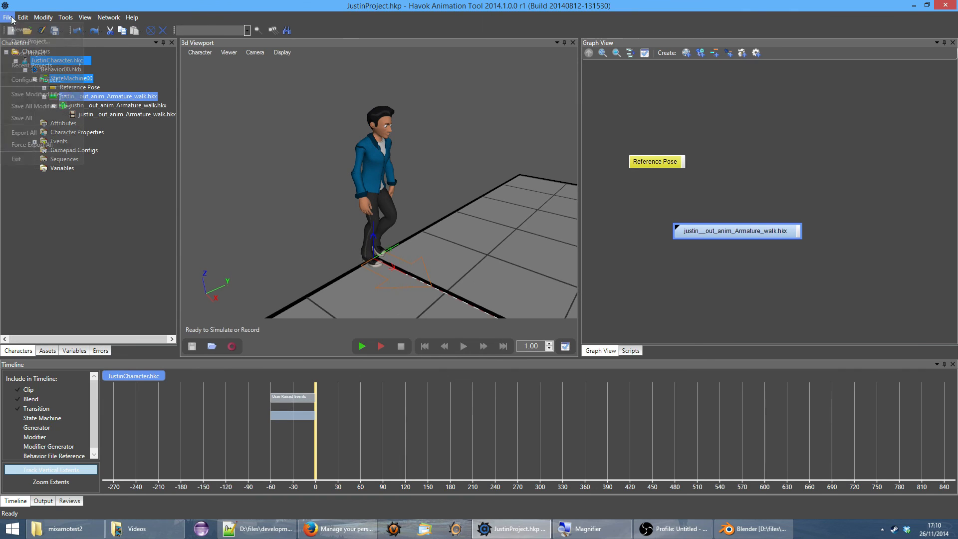
mouse_move(74, 28)
left_click(112, 29)
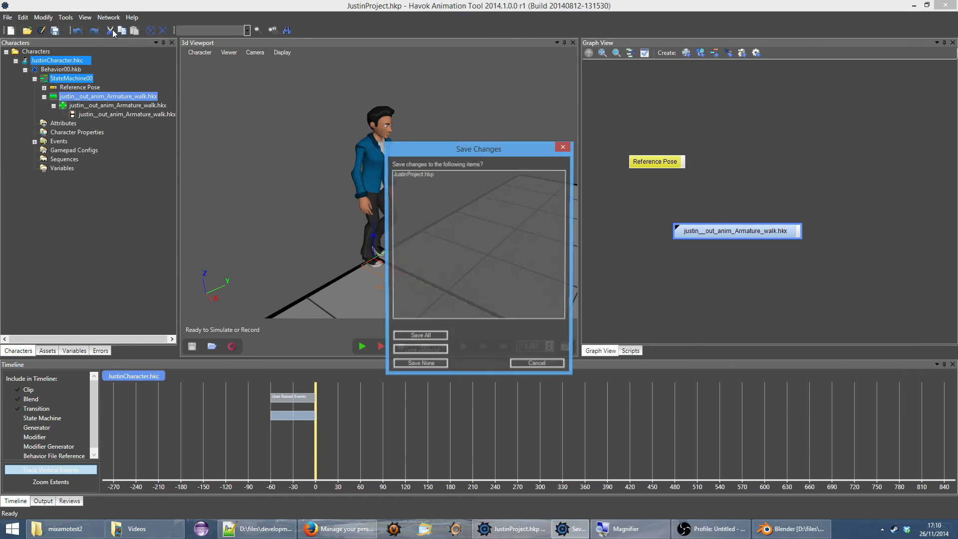
left_click(426, 365)
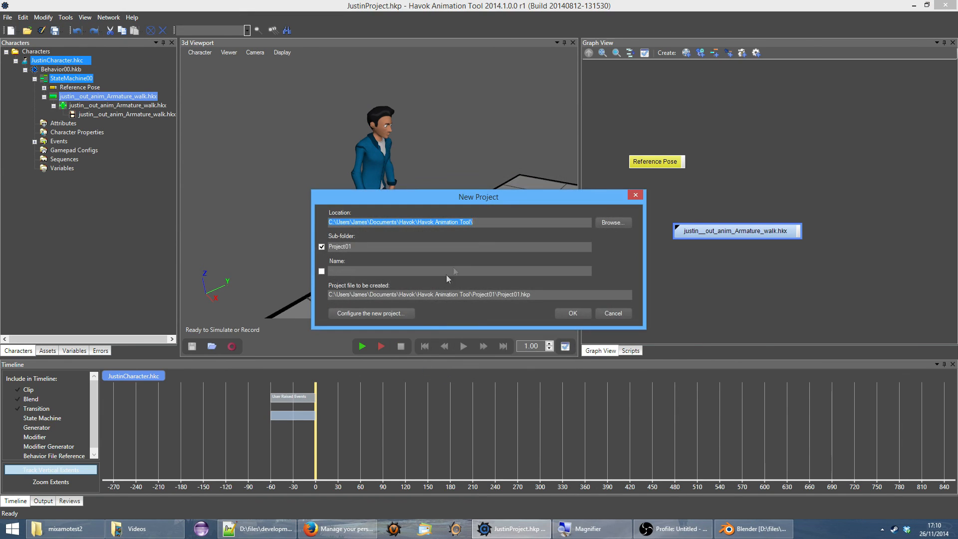
Set the new project's location to D:\files\development\code\vision\rts\External\mixamotest2 and its sub-folder to justinhat
left_click(65, 529)
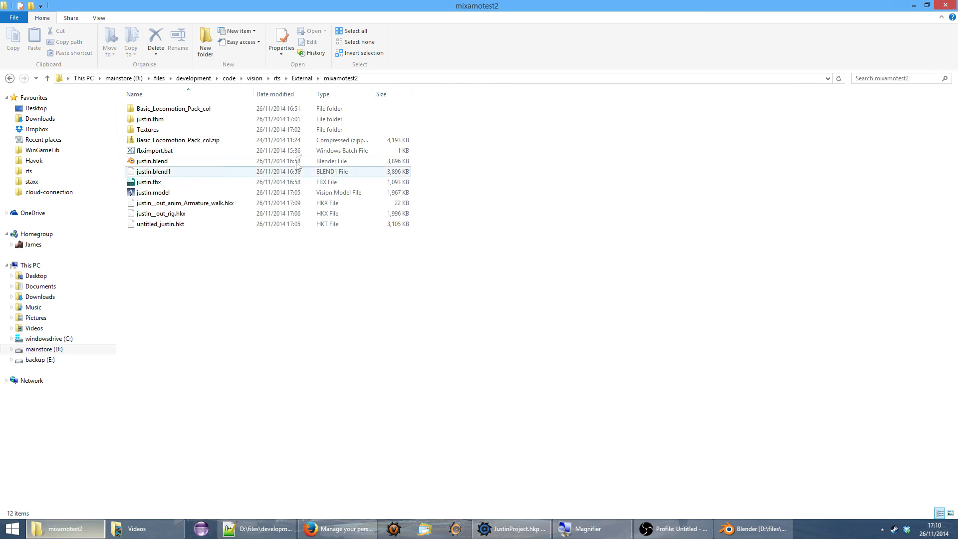
left_click(367, 78)
key("alt+Tab")
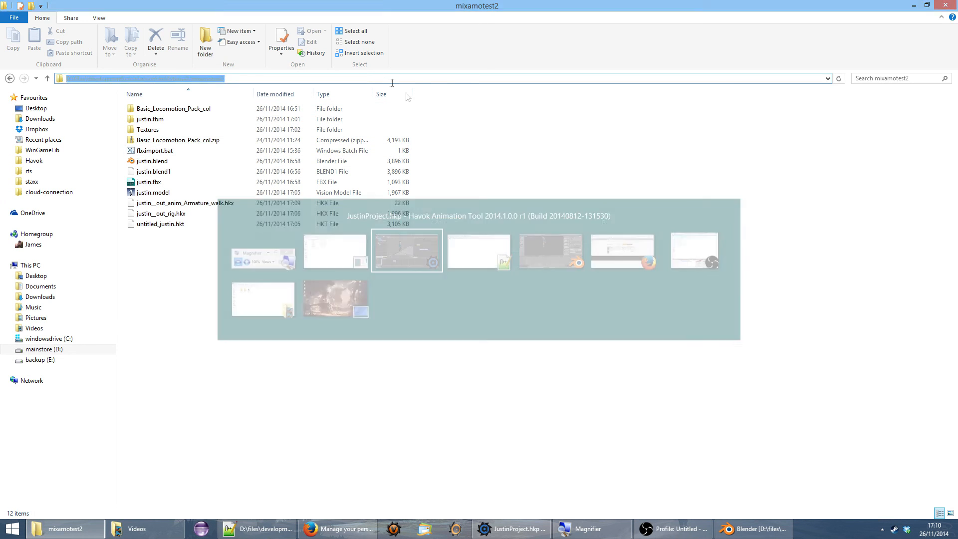
type("D:\\files\\development\\code\\vision\\vts\\External\\mixamotest2")
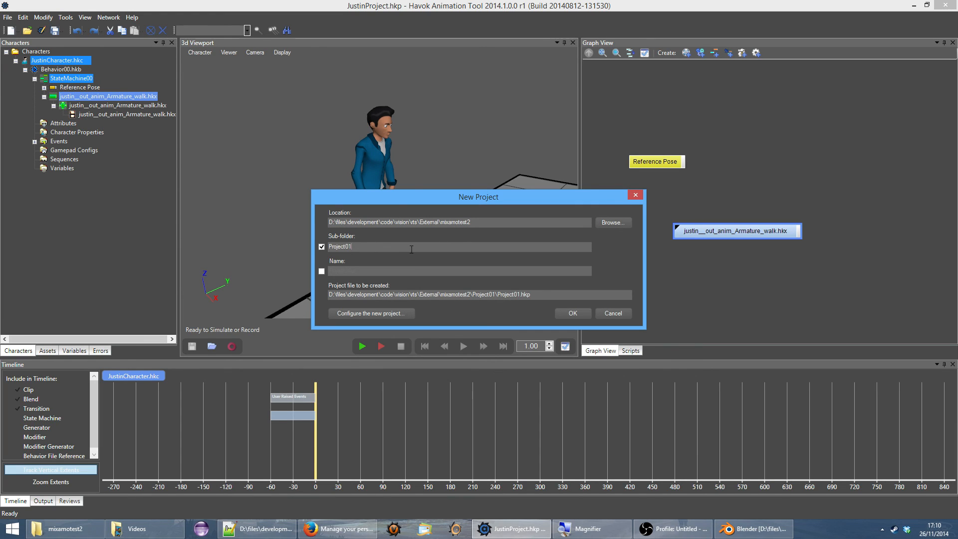
double_click(412, 249)
type("justinha")
Review the asset type folders in the new project's configuration, accept them and create the justinhat project
left_click(399, 312)
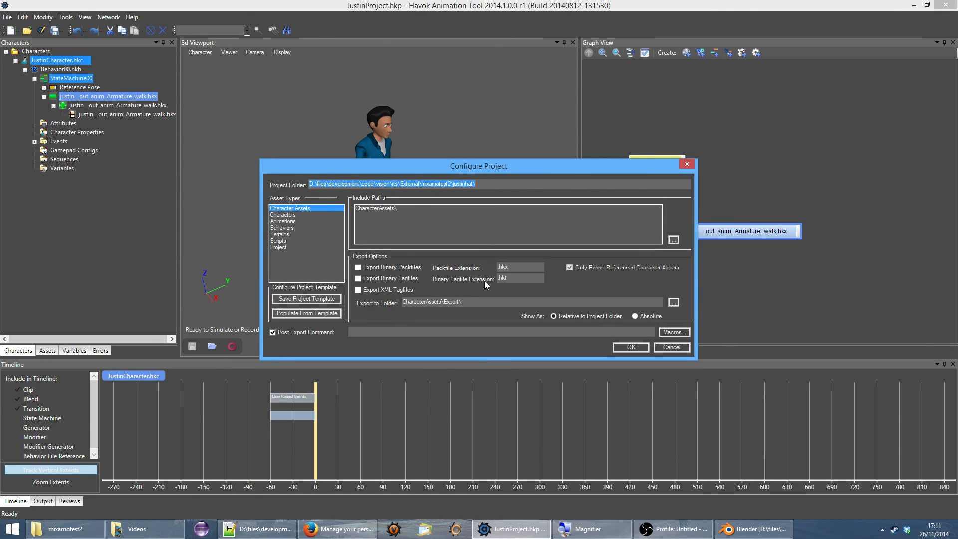
left_click(296, 216)
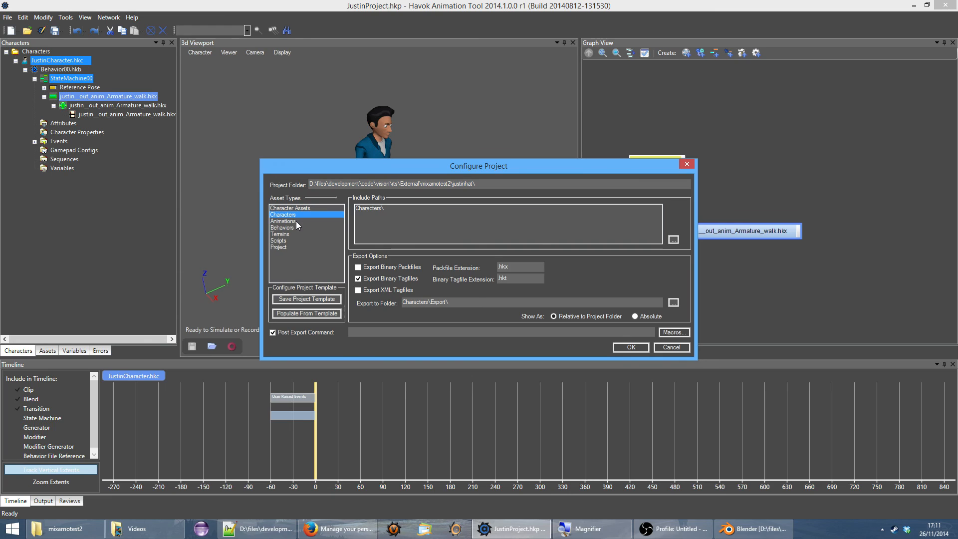
left_click(297, 221)
left_click(293, 228)
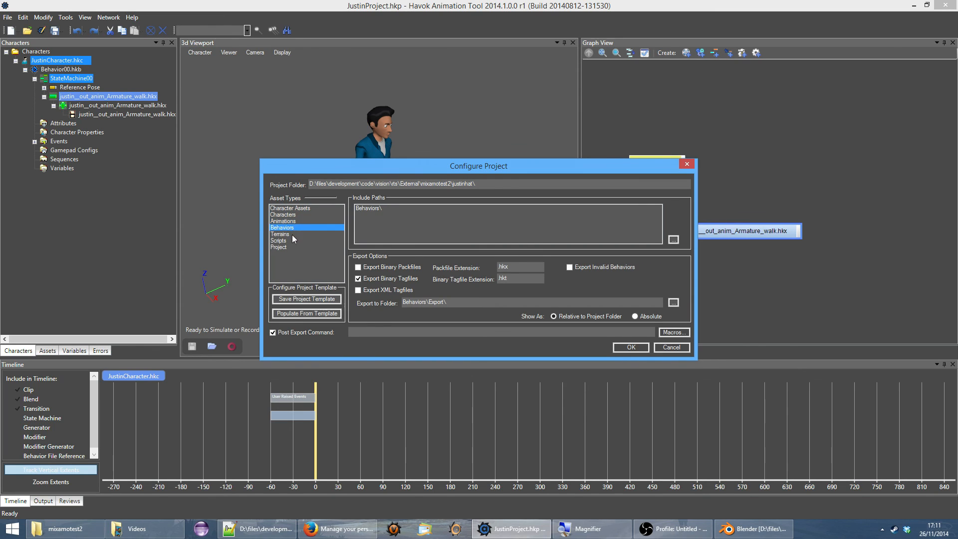
left_click(289, 234)
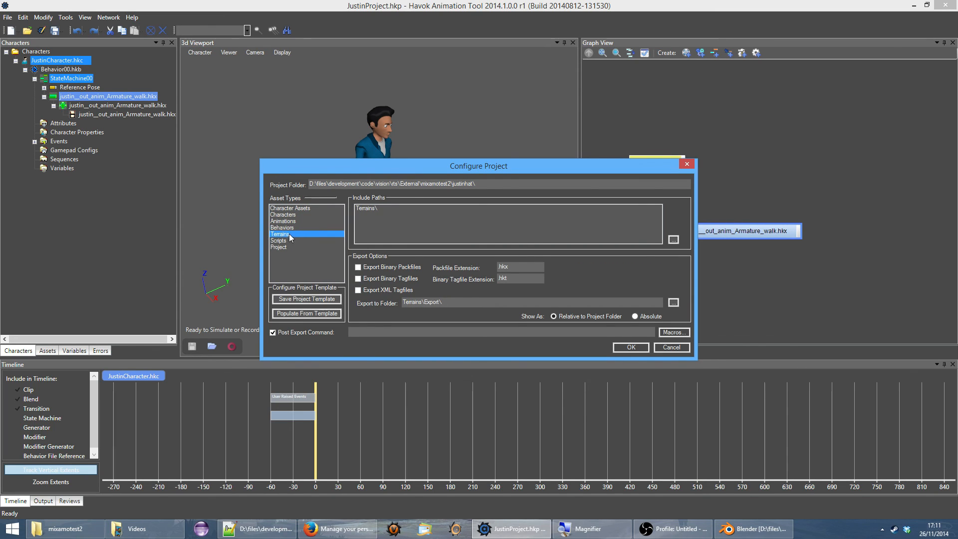
left_click(288, 242)
left_click(287, 247)
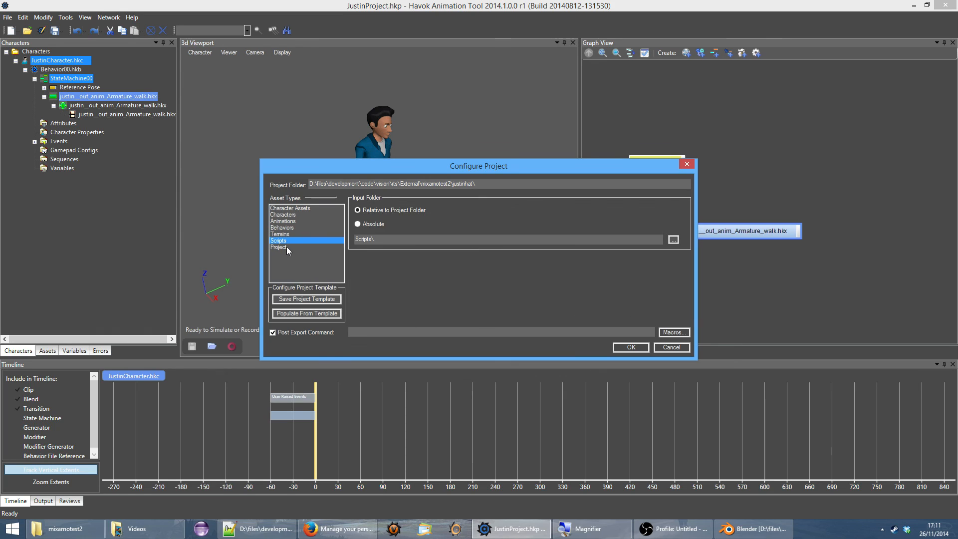
left_click(306, 208)
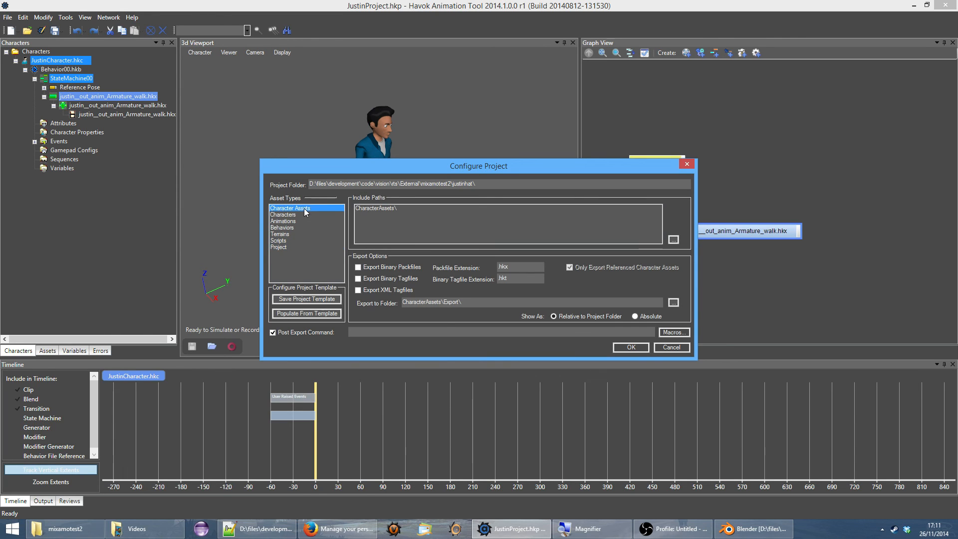
left_click(631, 348)
left_click(573, 314)
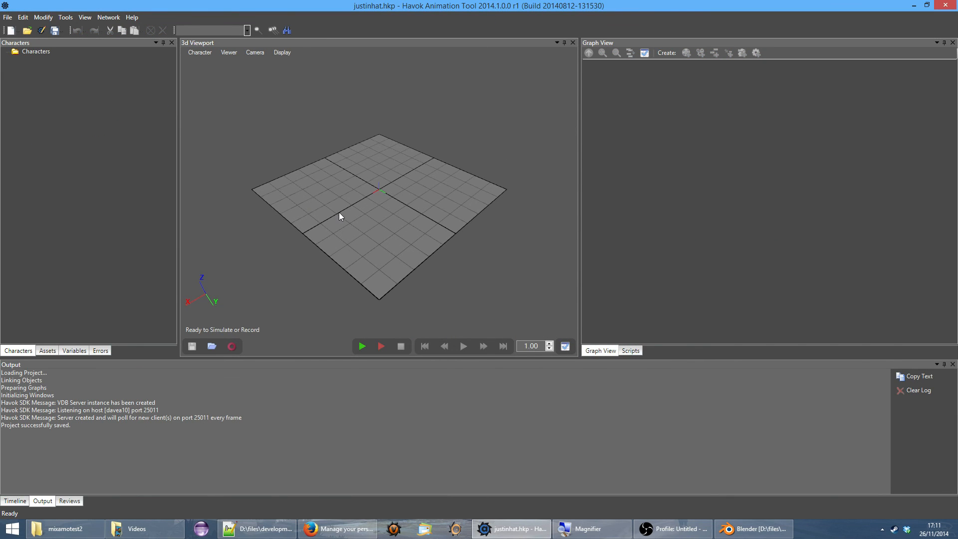
Switch to File Explorer and move justin__out_anim_Armature_walk.hkx from mixamotest2 into the Animations folder of justinhat
left_click(65, 529)
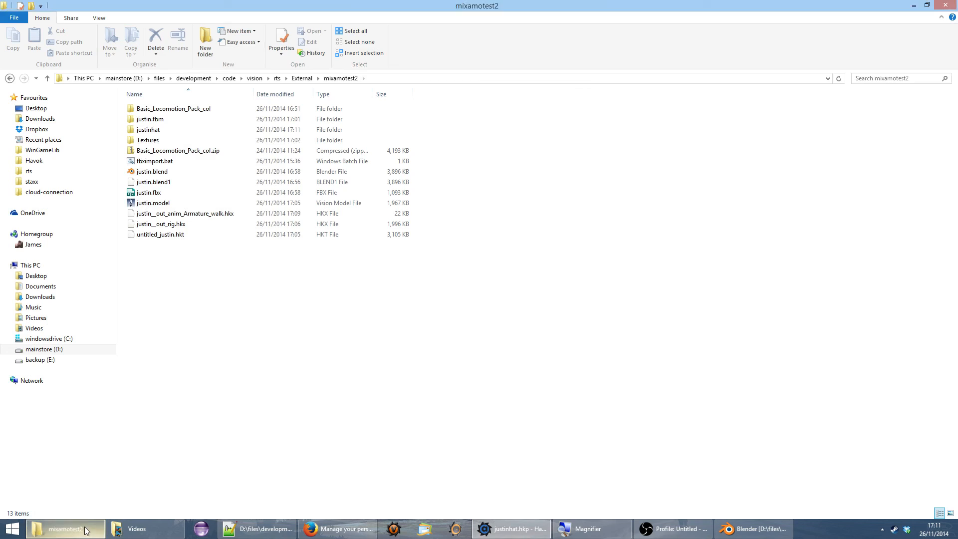
double_click(158, 130)
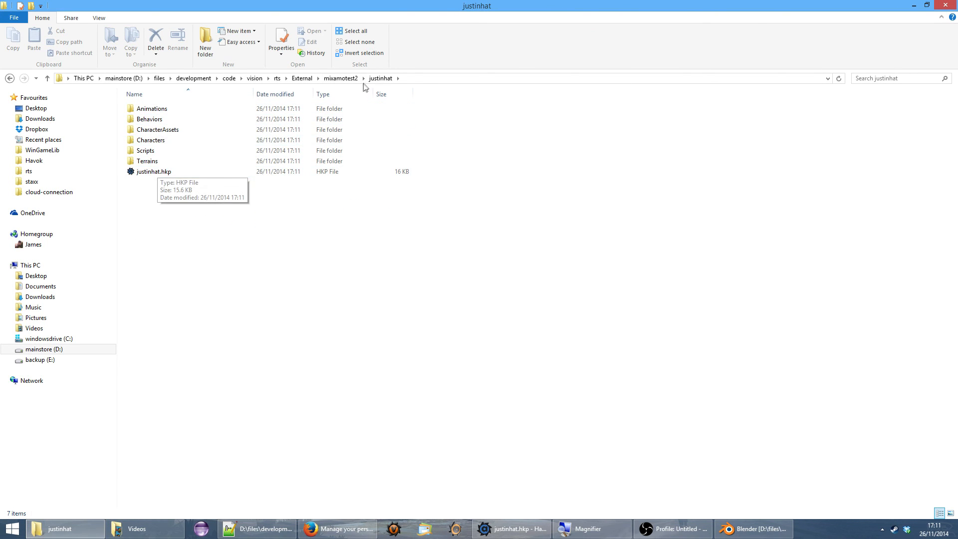
left_click(341, 79)
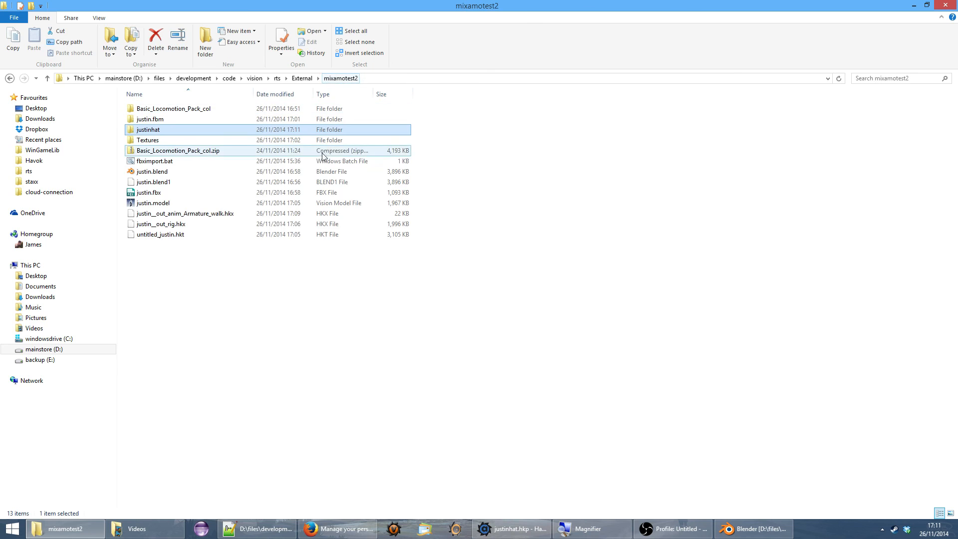
left_click(215, 215)
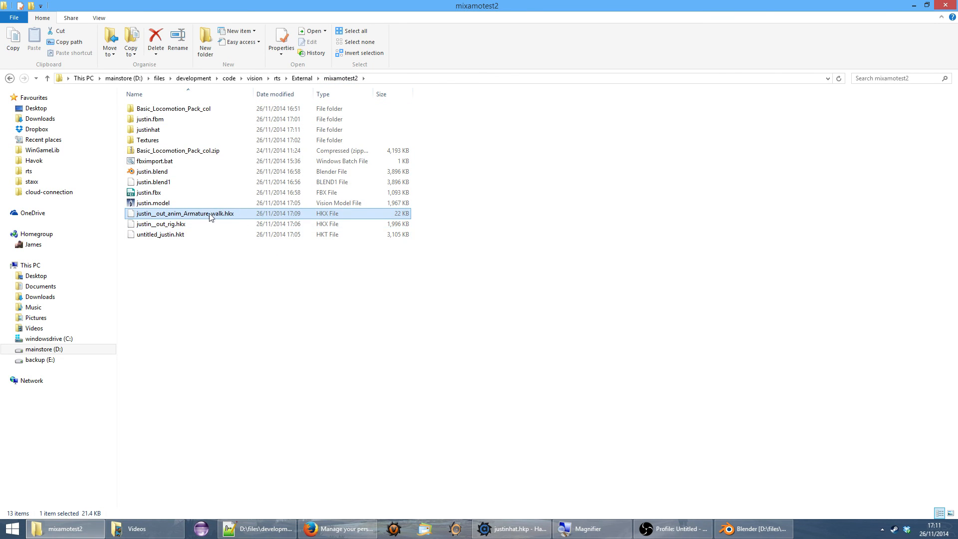
key("ctrl+c")
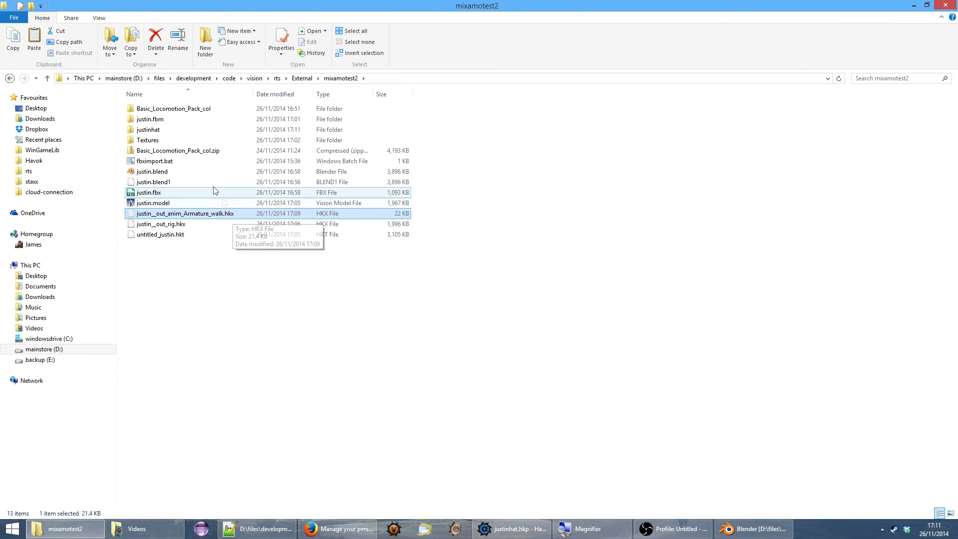
double_click(162, 131)
double_click(168, 109)
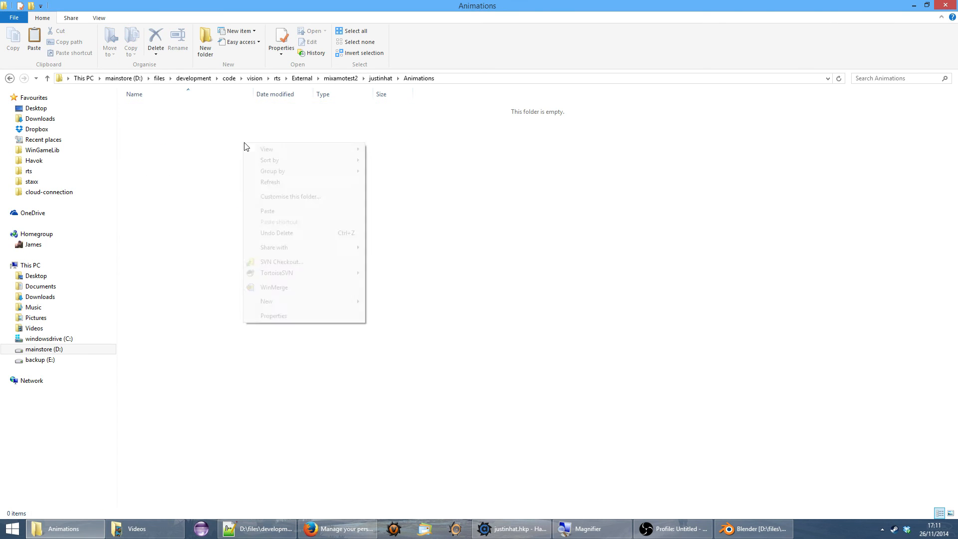
right_click(244, 147)
left_click(294, 208)
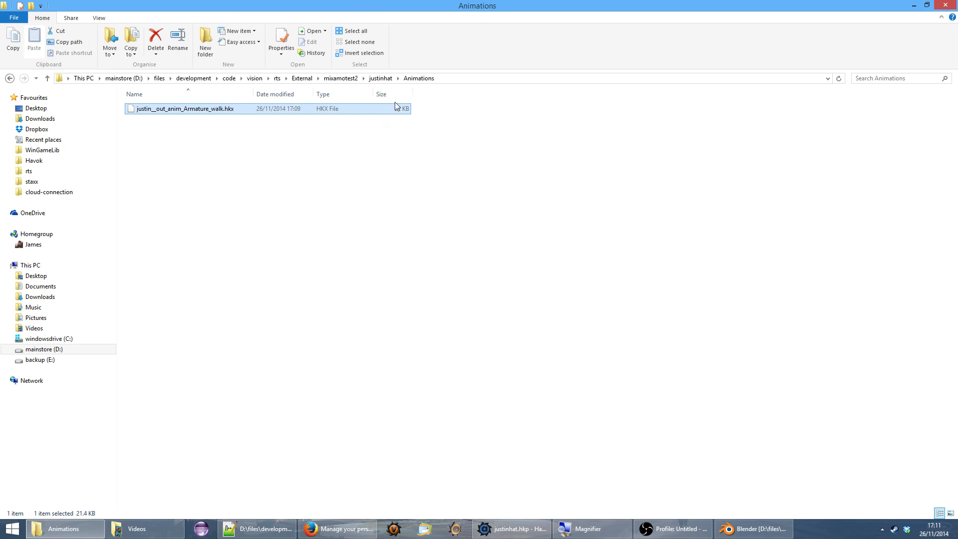
Move justin__out_rig.hkx from mixamotest2 into the CharacterAssets folder of justinhat
left_click(380, 79)
left_click(341, 78)
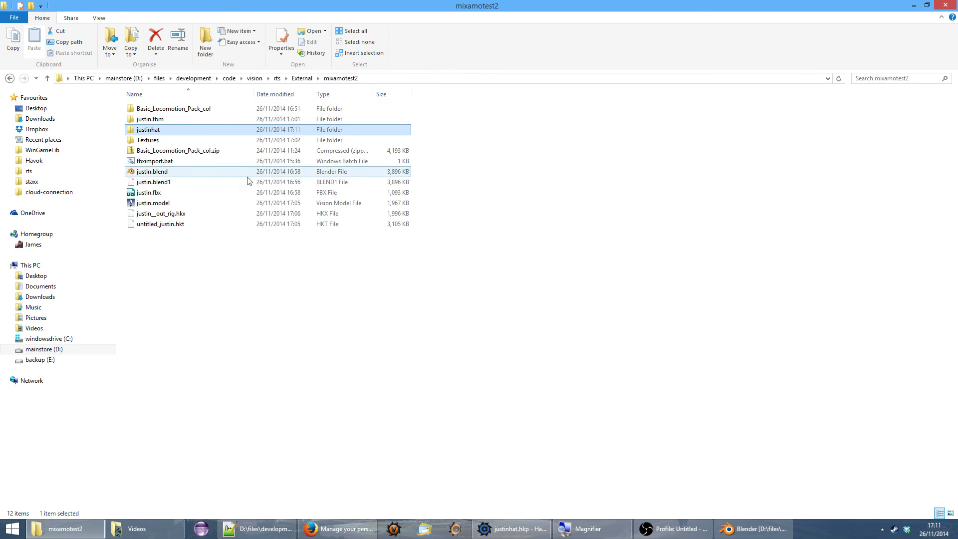
left_click(200, 213)
key("ctrl+c")
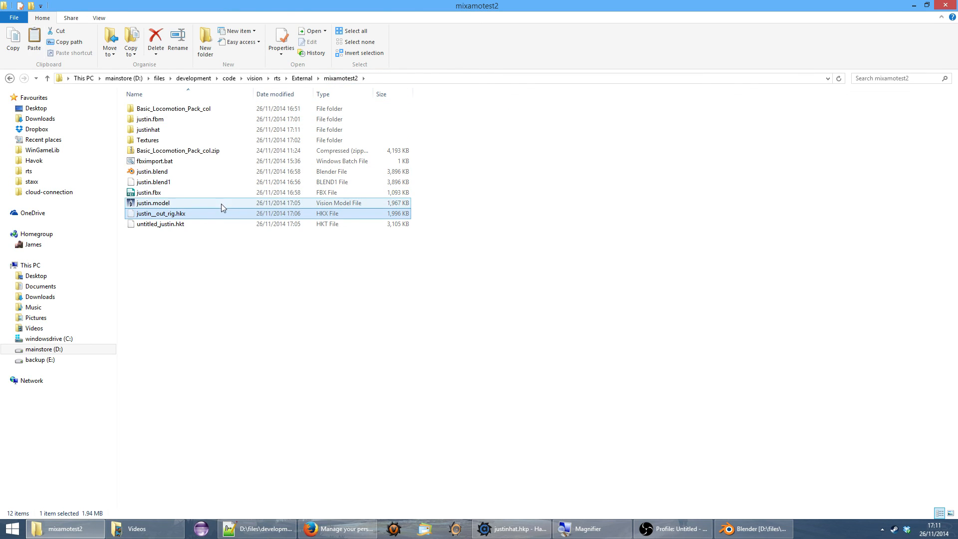
double_click(188, 129)
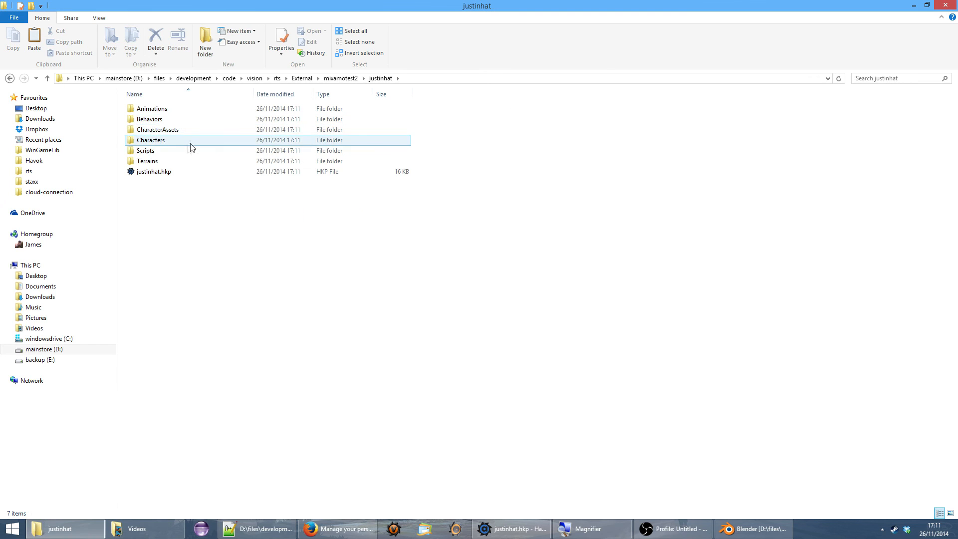
double_click(167, 131)
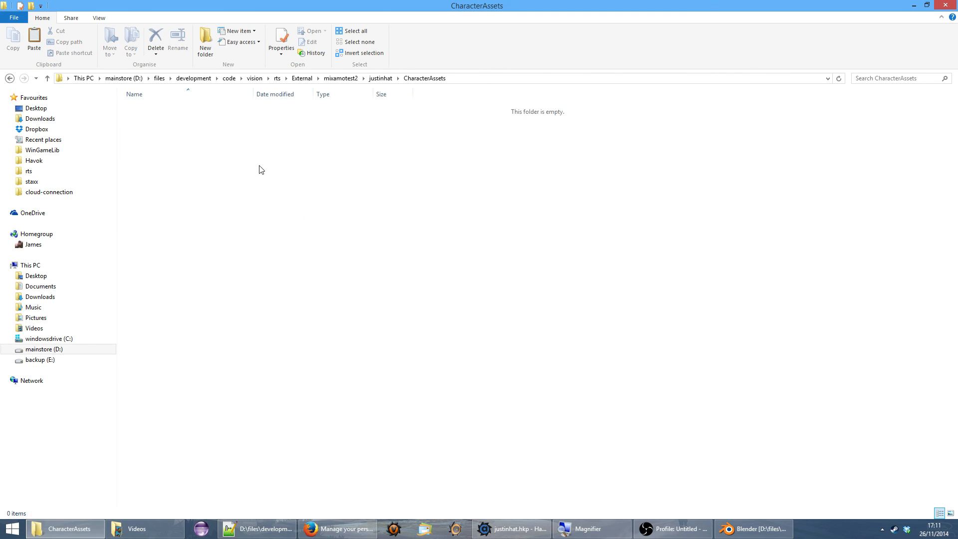
right_click(259, 169)
left_click(359, 234)
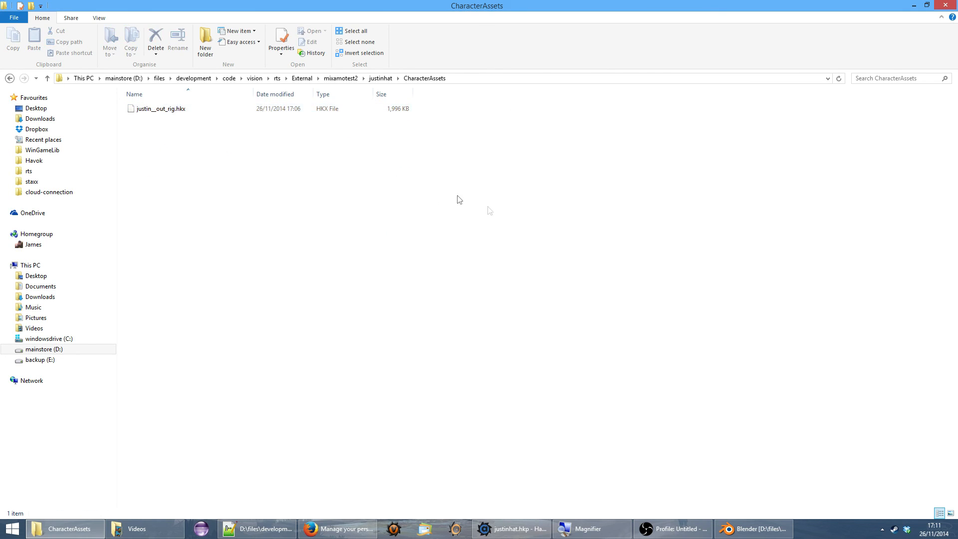
Switch to Havok Animation Tool and create a new character file named justin in the project's Characters folder
left_click(526, 530)
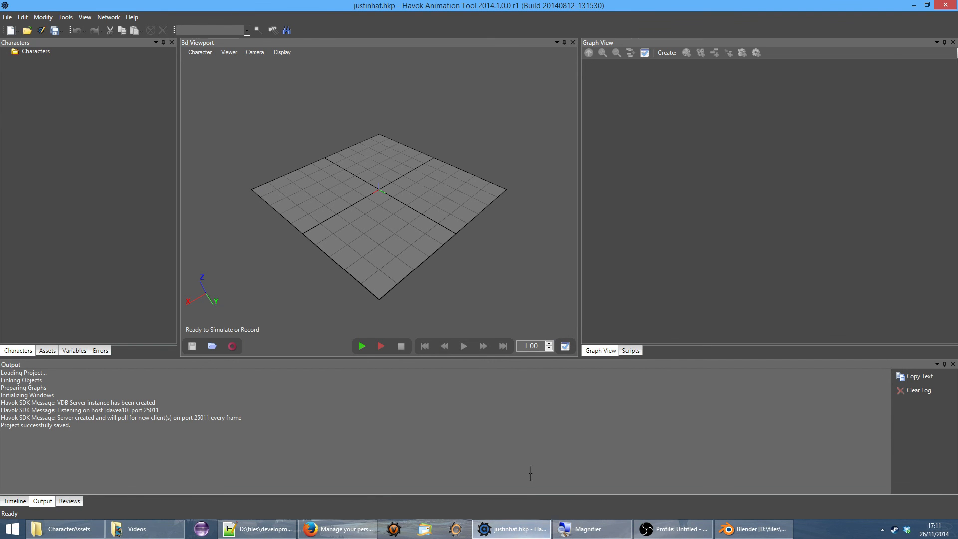
left_click(48, 58)
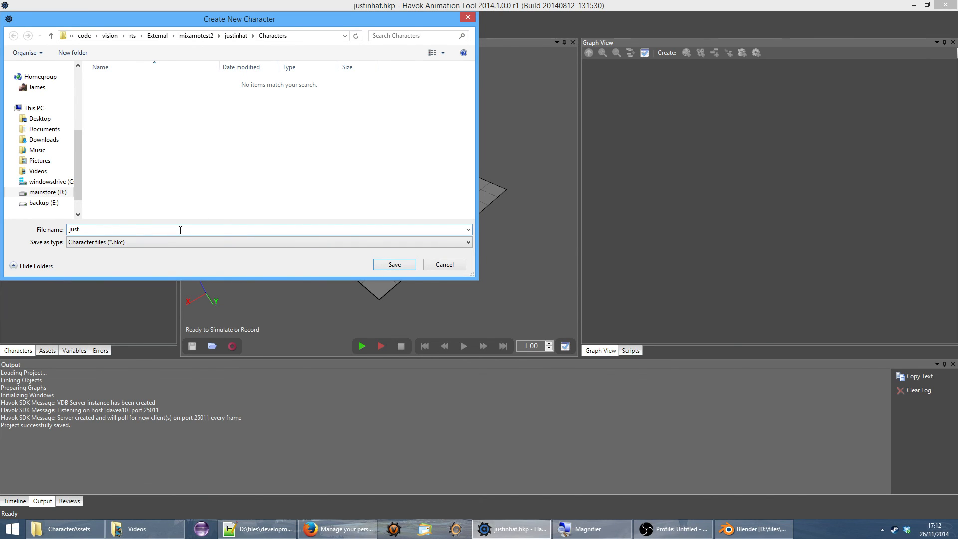
left_click(409, 264)
Try to assign a skeleton to justin.hkc in the Character Editor, checking its setup and properties, and close the editor
left_click_drag(602, 244, 571, 207)
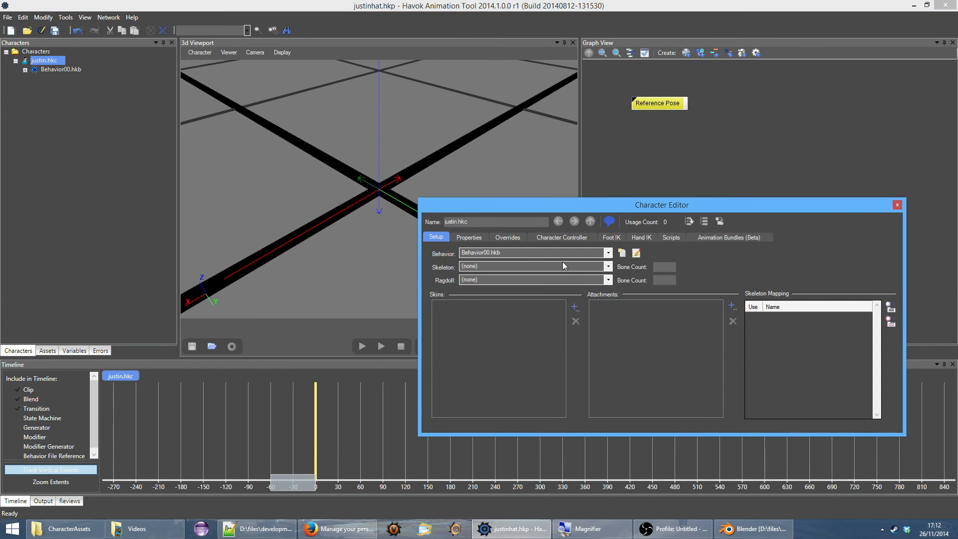
left_click(611, 265)
left_click(611, 266)
left_click(544, 254)
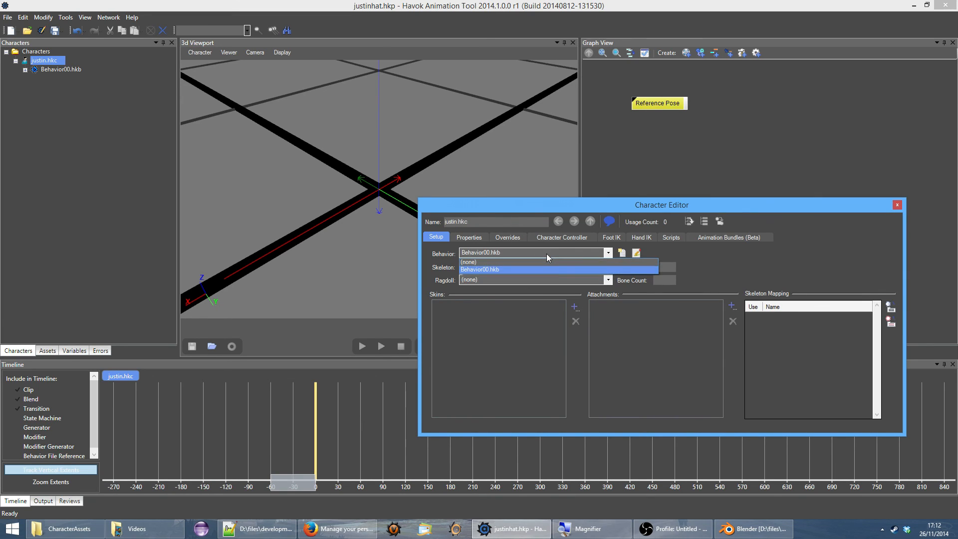
left_click(547, 254)
left_click(463, 238)
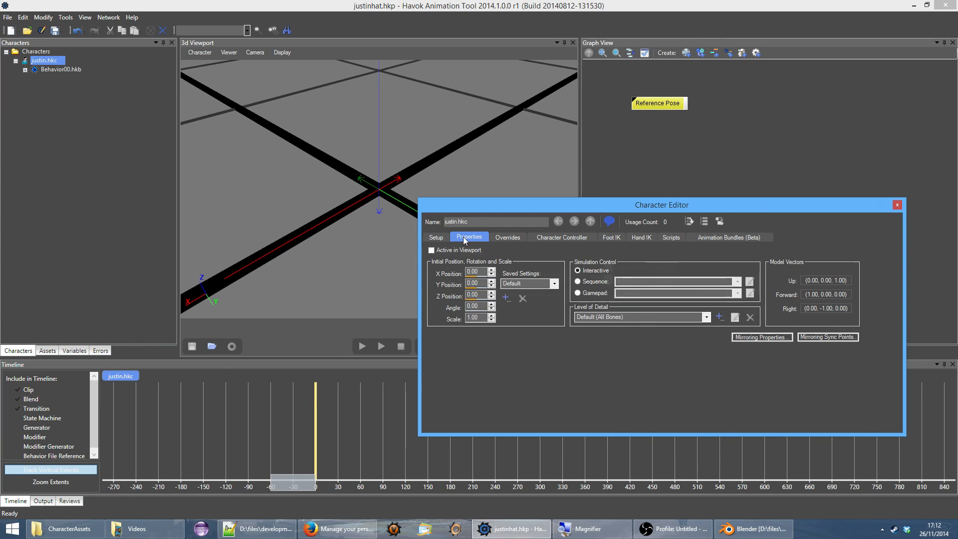
left_click(440, 239)
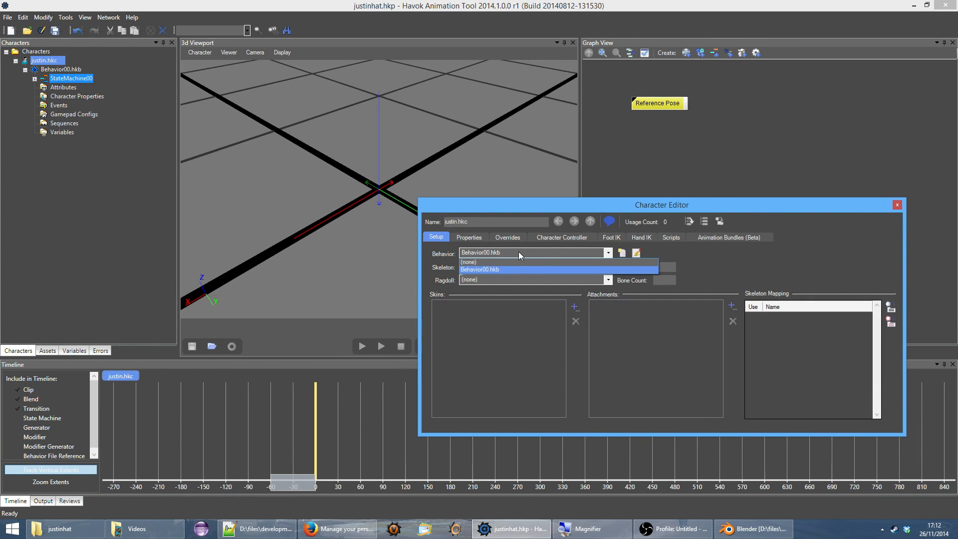
left_click(571, 268)
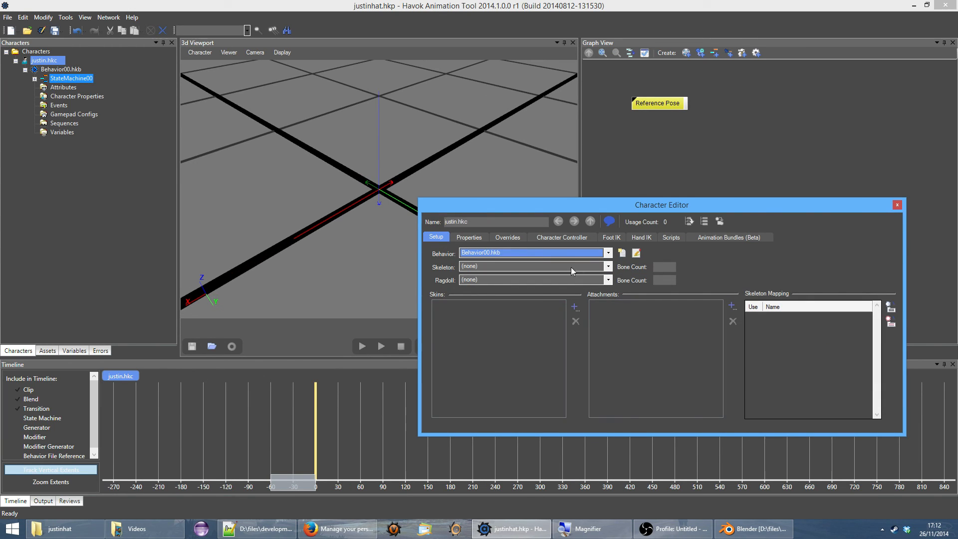
left_click(610, 266)
left_click(610, 266)
left_click(897, 205)
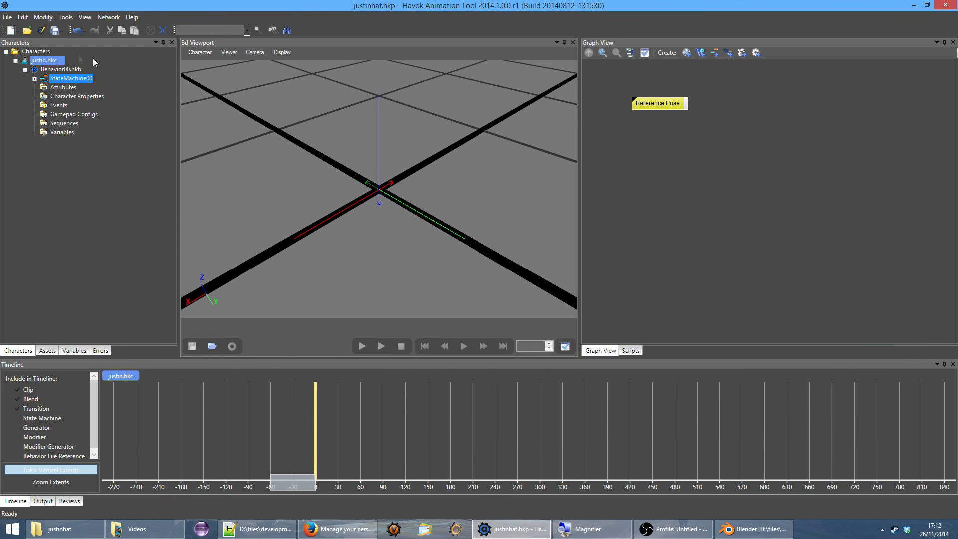
Reopen the justinhat.hkp project, saving all changes to justin.hkc, Behavior00.hkb and justinhat.hkp
left_click(8, 17)
mouse_move(70, 65)
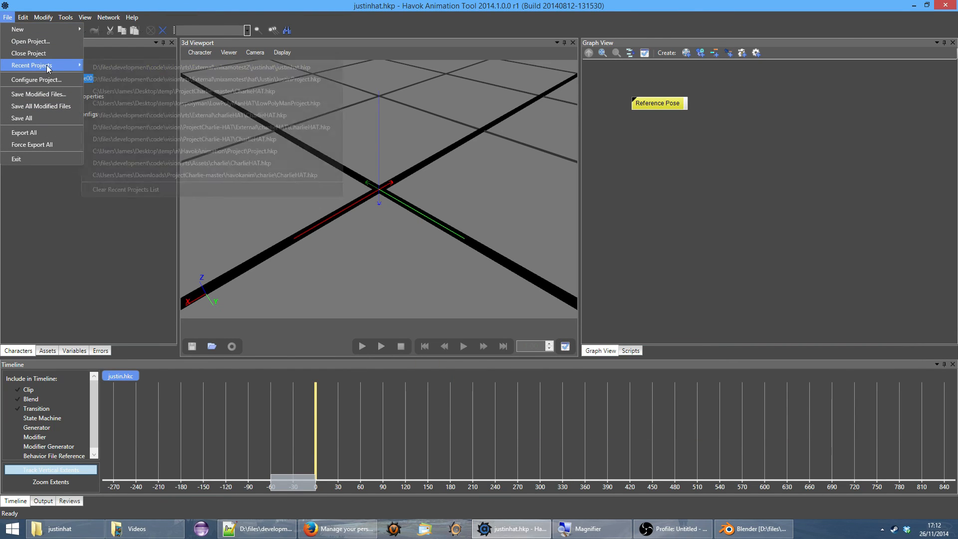
left_click(157, 69)
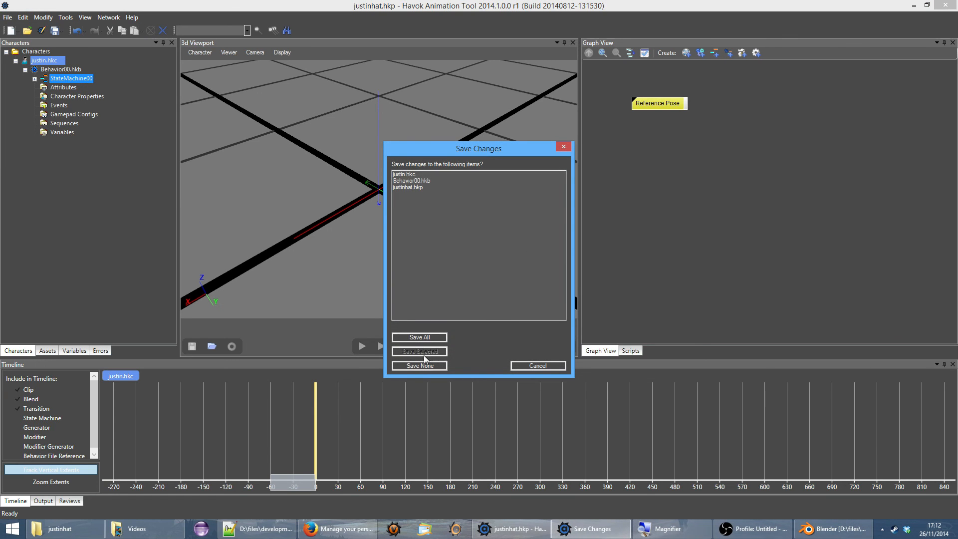
left_click(420, 337)
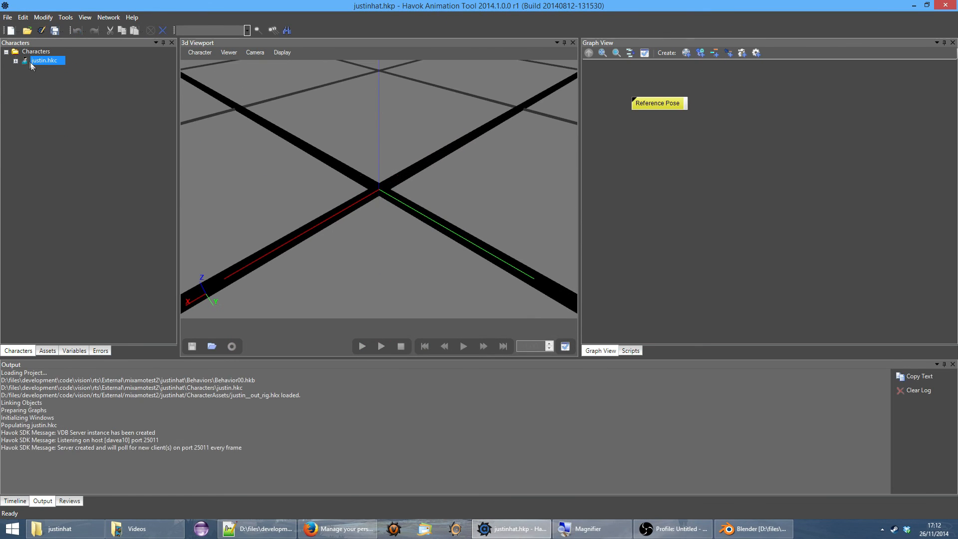
Assign justin__out_rig.hkx as the skeleton of justin.hkc, accept using its skins, and close the Character Editor
left_click(16, 60)
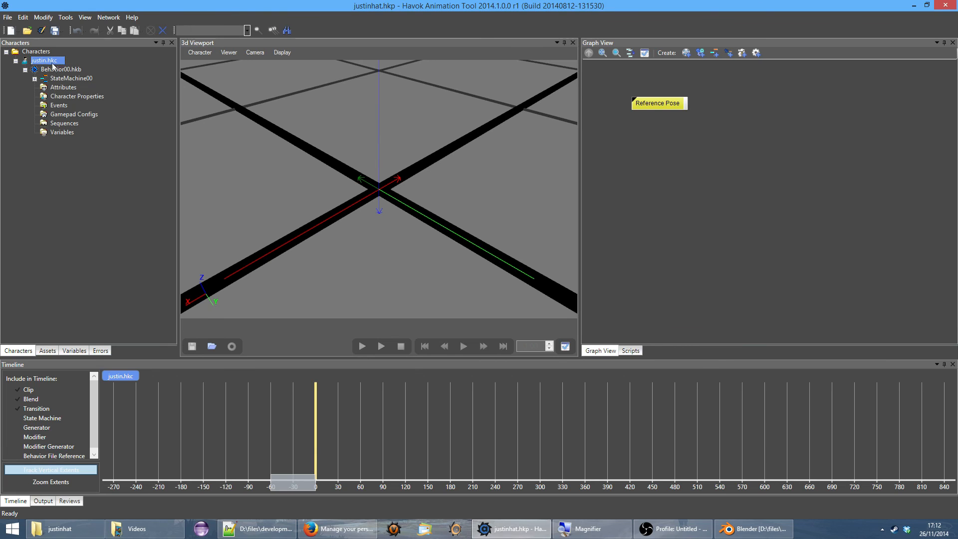
double_click(52, 63)
left_click(576, 267)
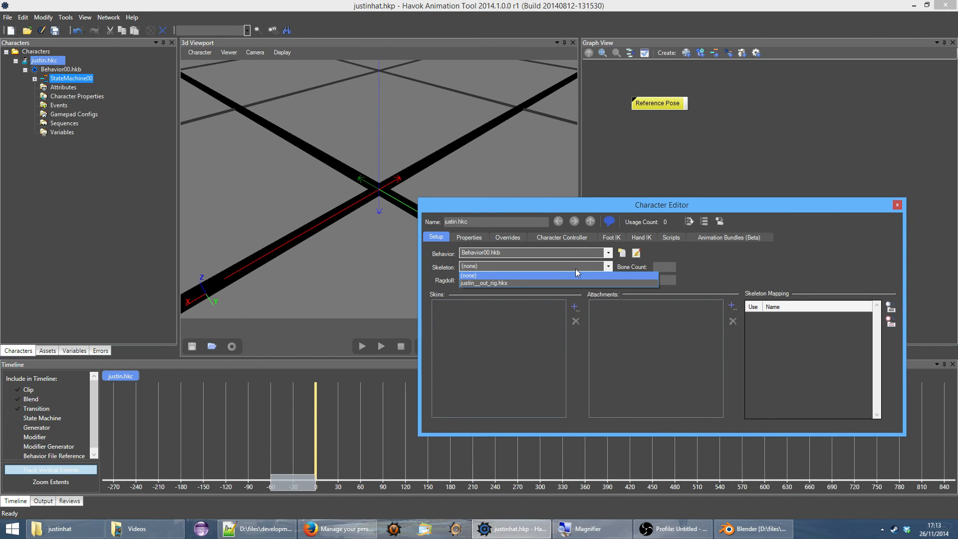
left_click(594, 268)
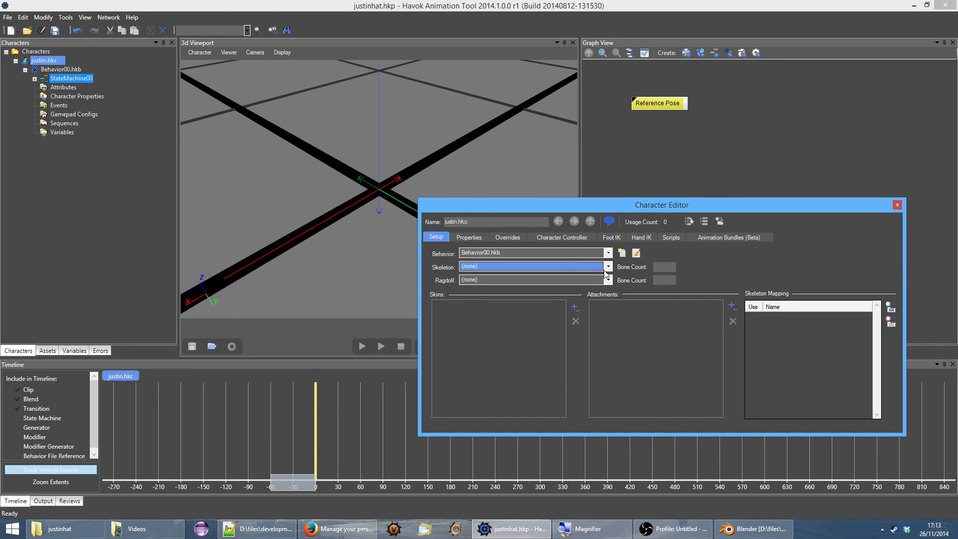
left_click(604, 269)
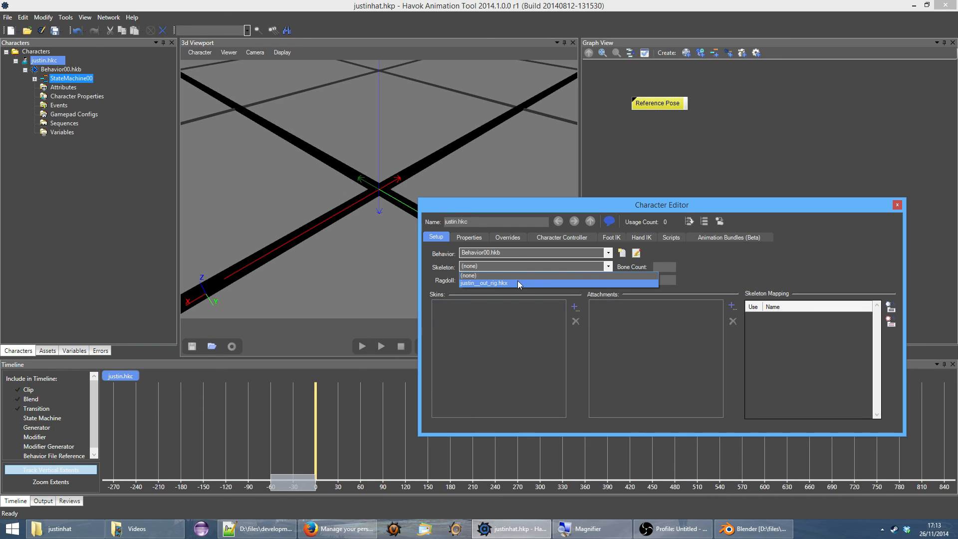
left_click(518, 282)
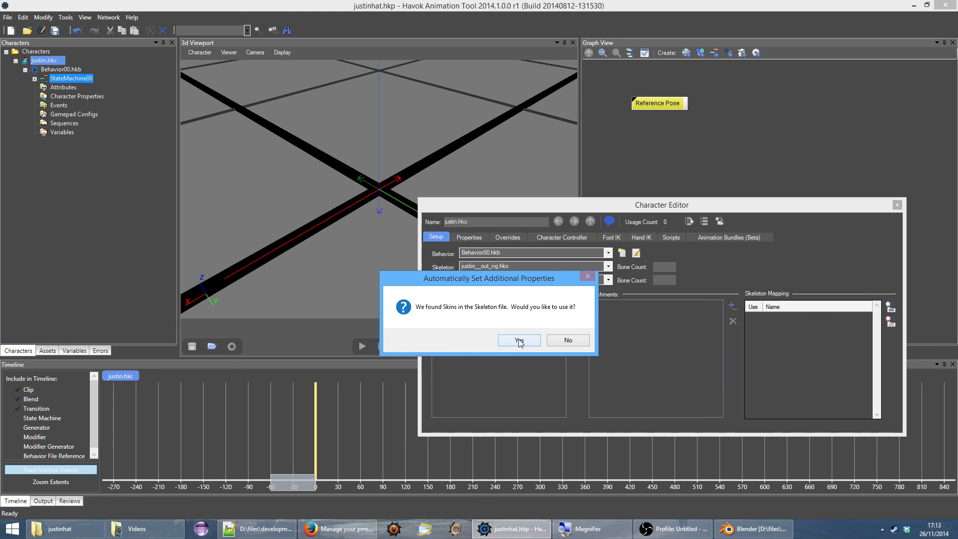
left_click(519, 341)
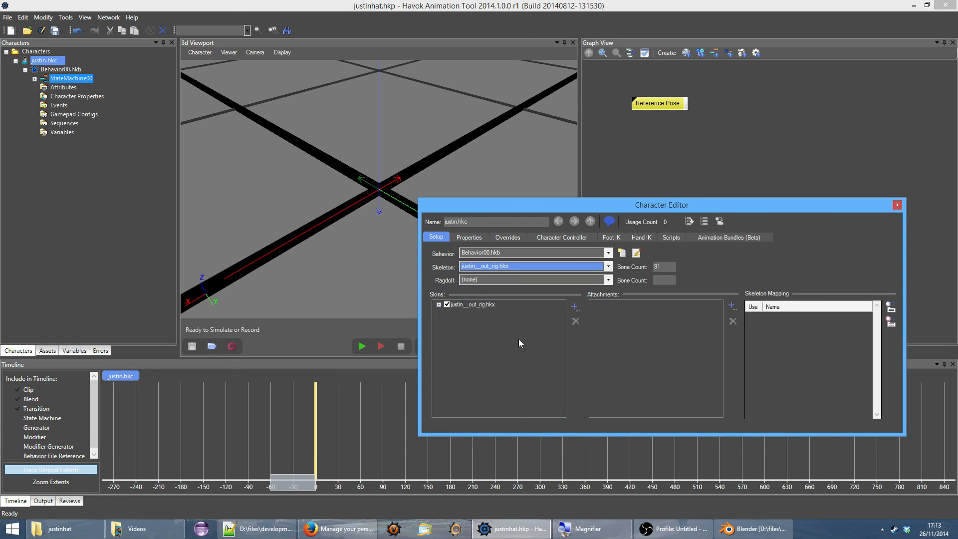
left_click(897, 205)
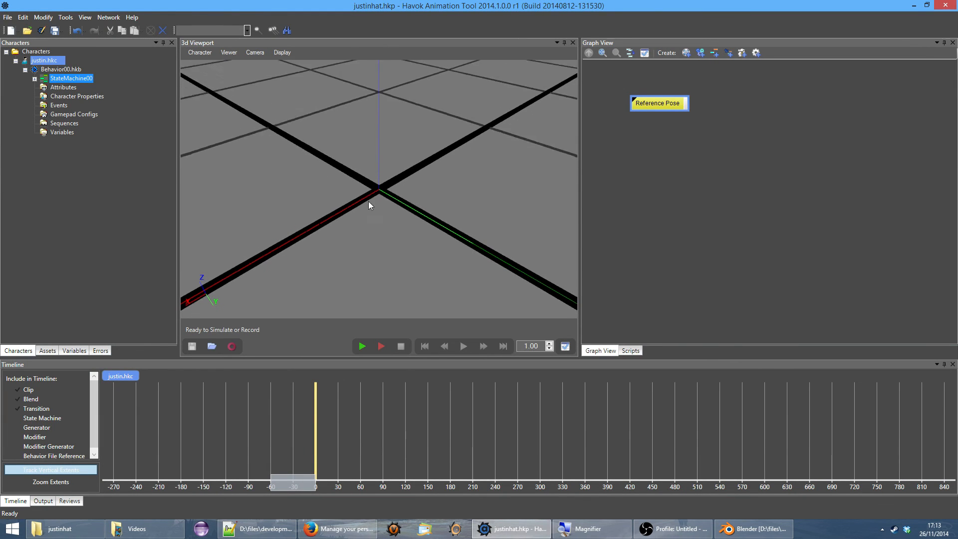
Set the initial scale of justin.hkc to 0.01 in its character properties and close the editor
right_click_drag(352, 154, 399, 282)
right_click_drag(373, 167, 424, 278)
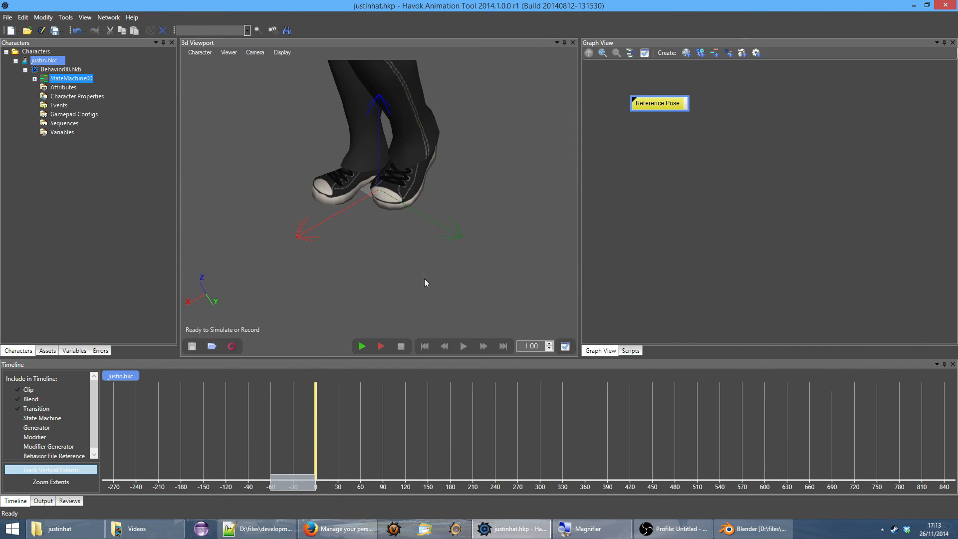
right_click(63, 61)
left_click(74, 66)
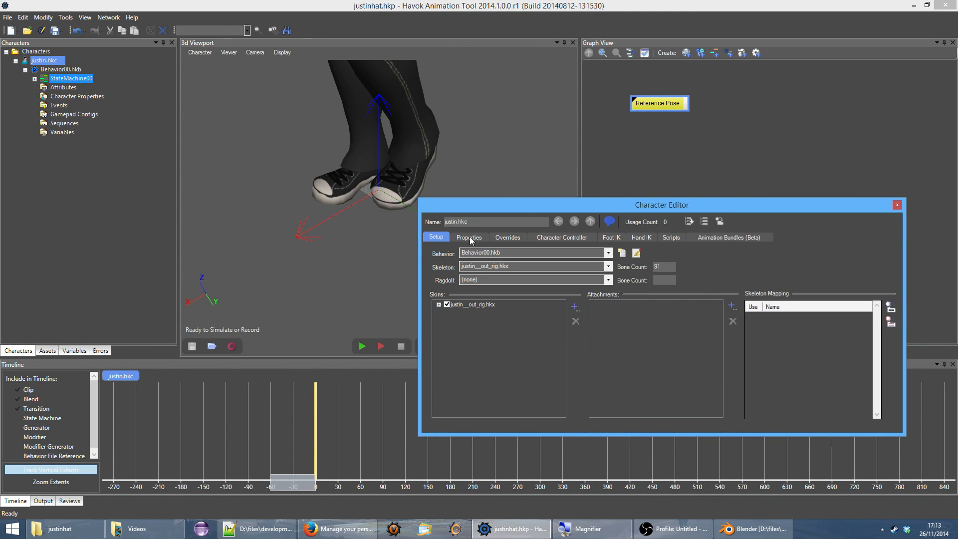
left_click(469, 238)
type("0")
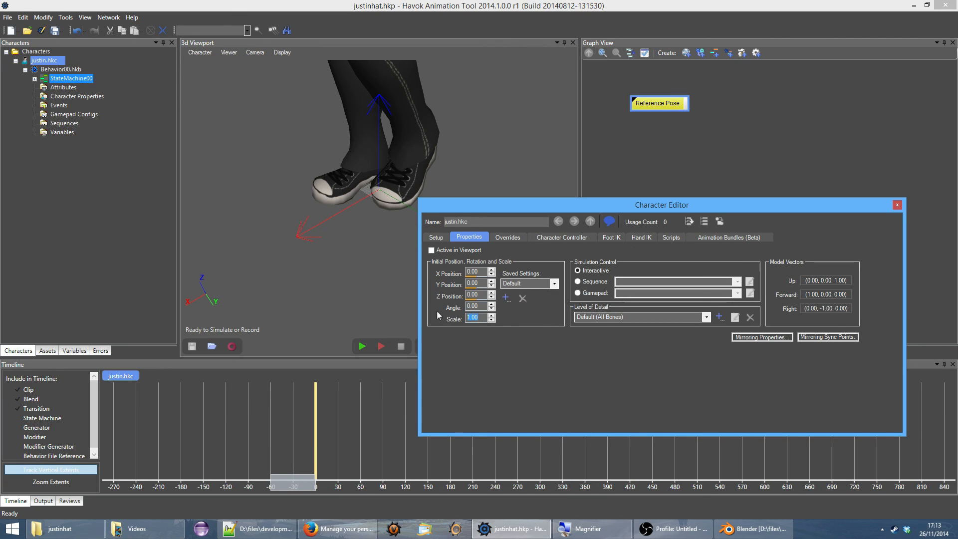
type(".0")
key("Return")
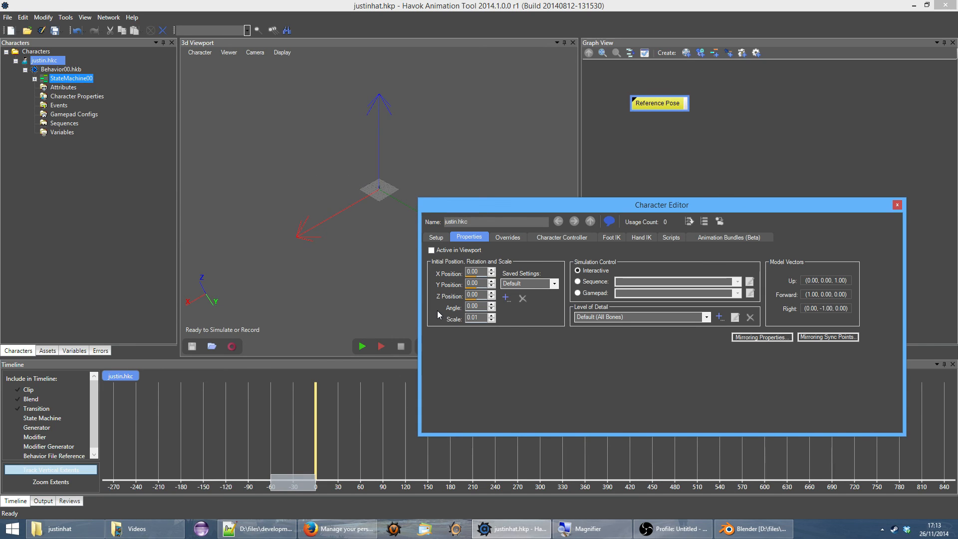
left_click(898, 205)
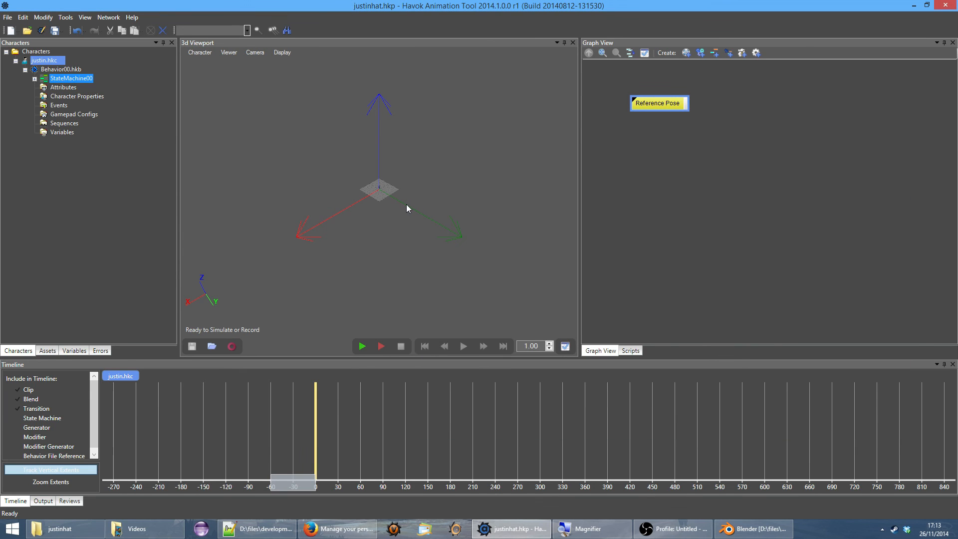
Examine the rescaled character on the grid in the 3D viewport from different distances and angles
scroll(400, 179, "up", 5)
right_click(385, 4)
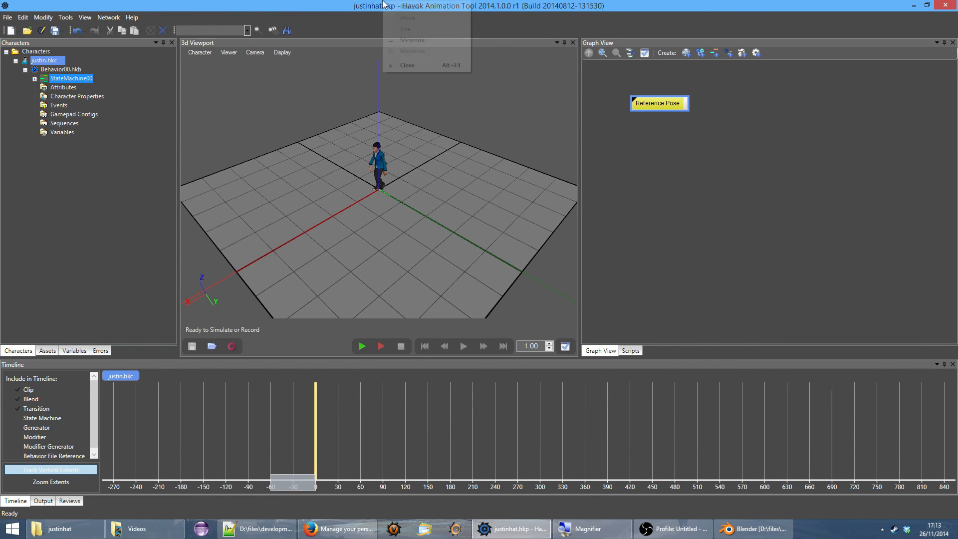
left_click(378, 205)
scroll(388, 140, "up", 5)
scroll(389, 140, "down", 2)
middle_click_drag(353, 184, 392, 213)
scroll(391, 213, "up", 3)
scroll(390, 218, "down", 5)
scroll(385, 220, "up", 4)
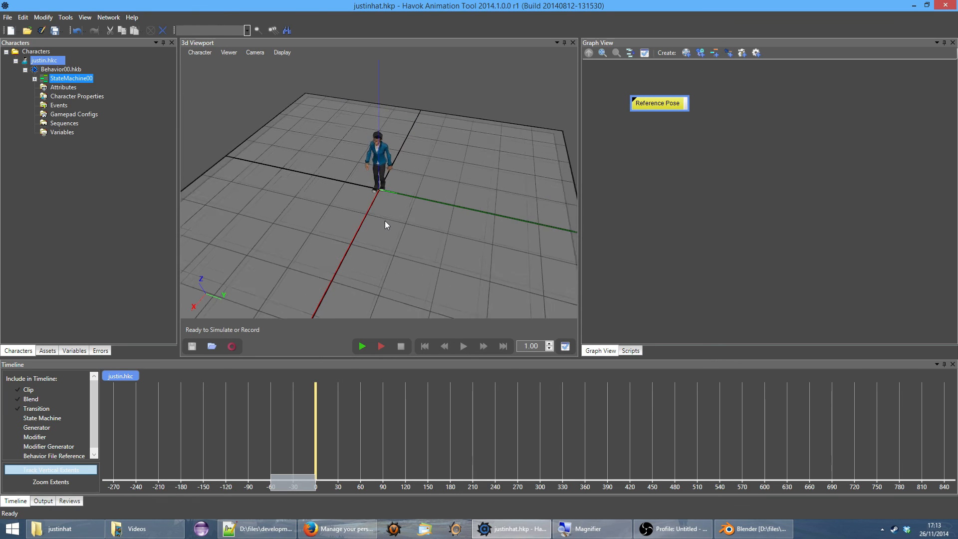
right_click_drag(436, 214, 419, 215)
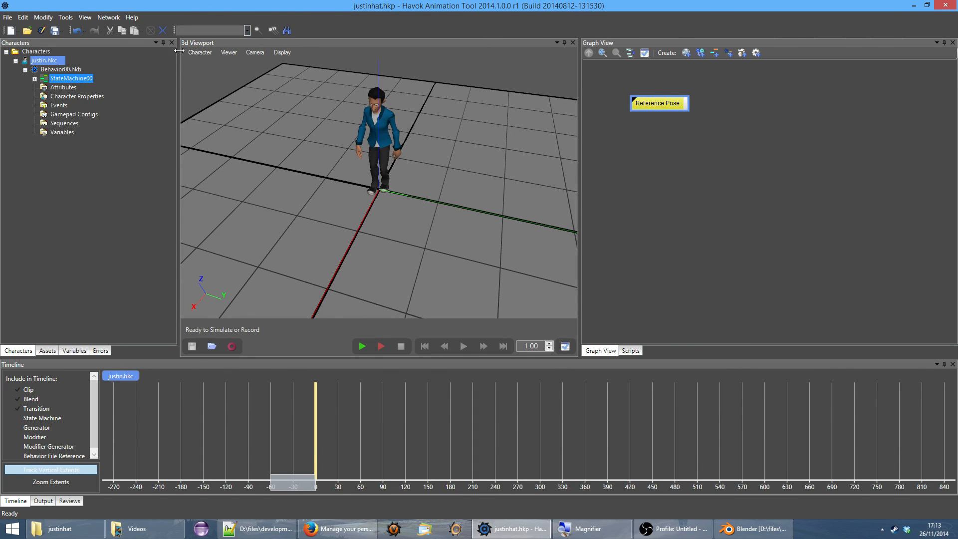
Turn on the display of the character's forward vector and extracted motion in the 3D viewport
left_click(198, 53)
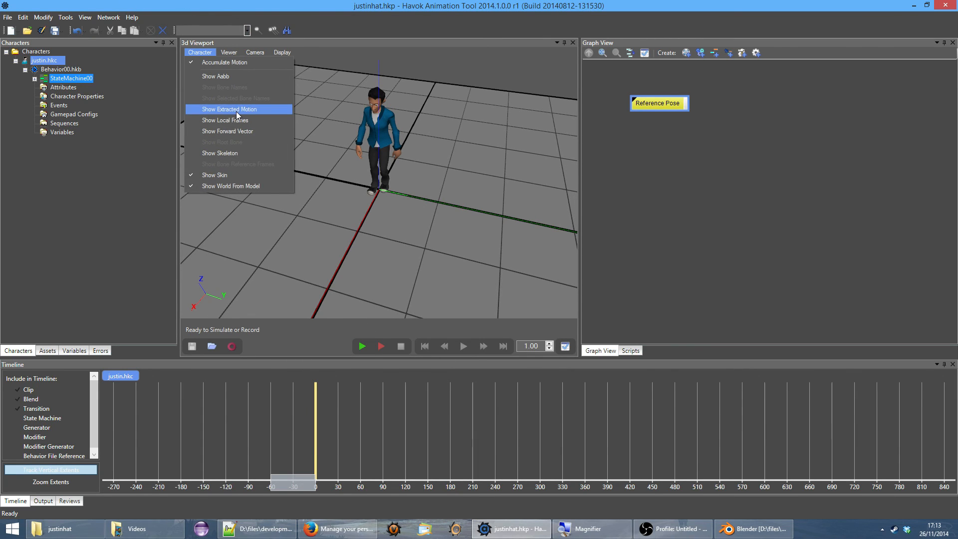
left_click(243, 130)
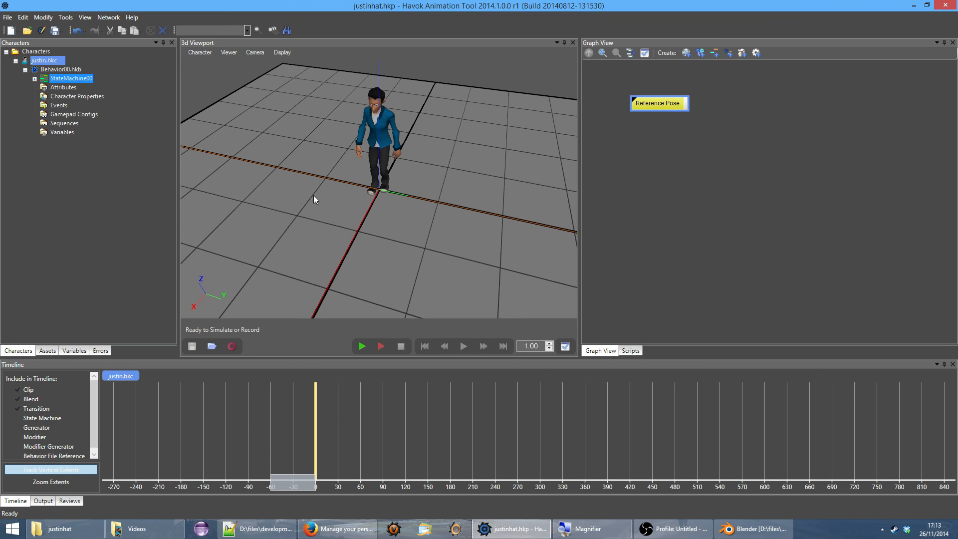
scroll(314, 202, "up", 5)
scroll(304, 208, "down", 12)
scroll(301, 209, "down", 5)
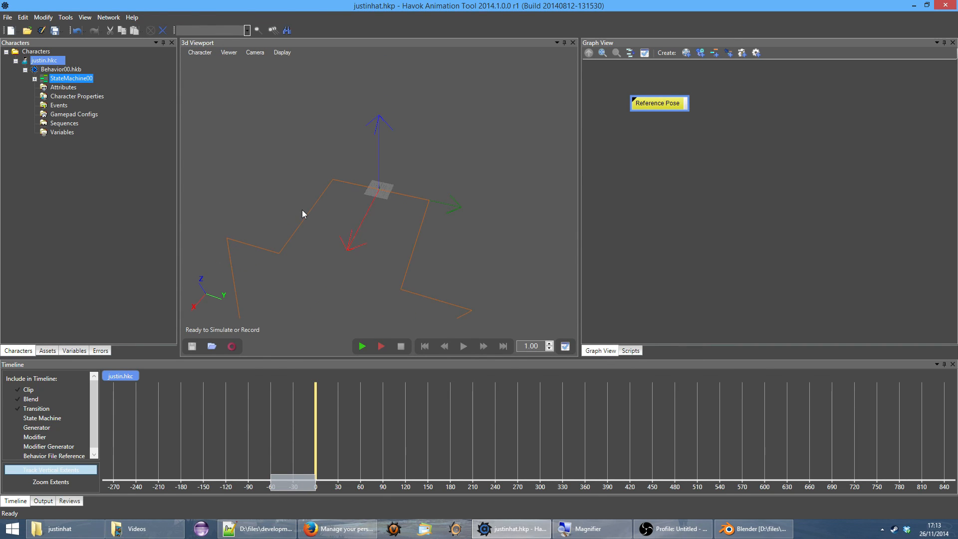
scroll(306, 208, "up", 4)
scroll(310, 206, "up", 6)
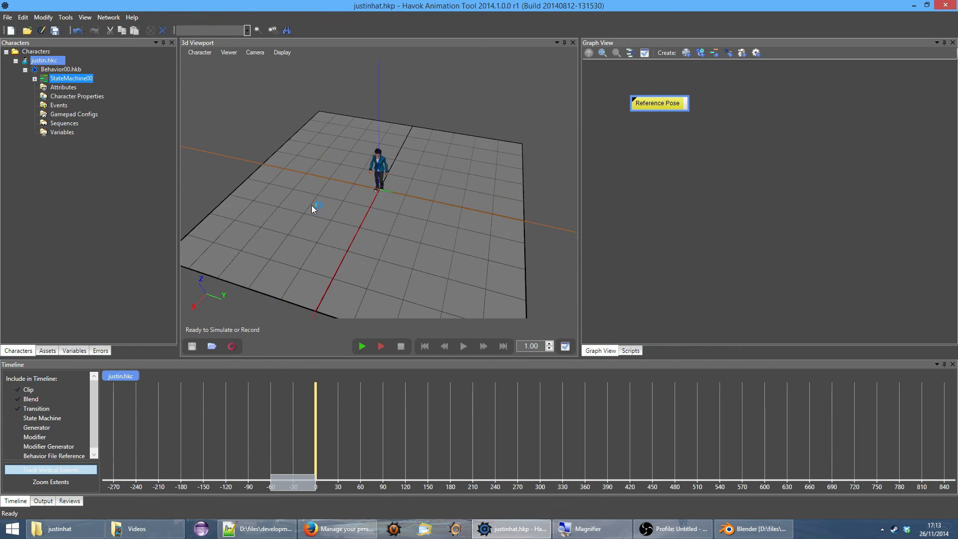
left_click(200, 52)
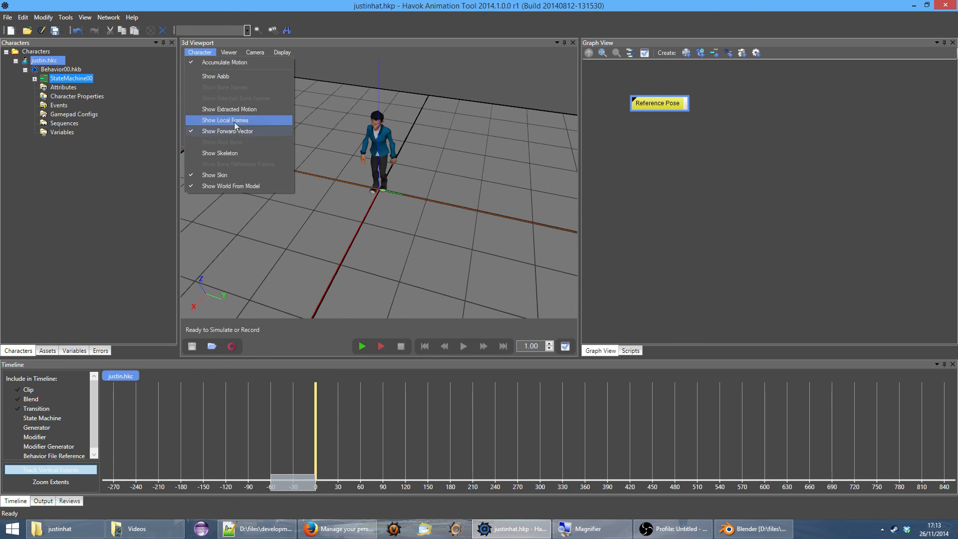
left_click(239, 113)
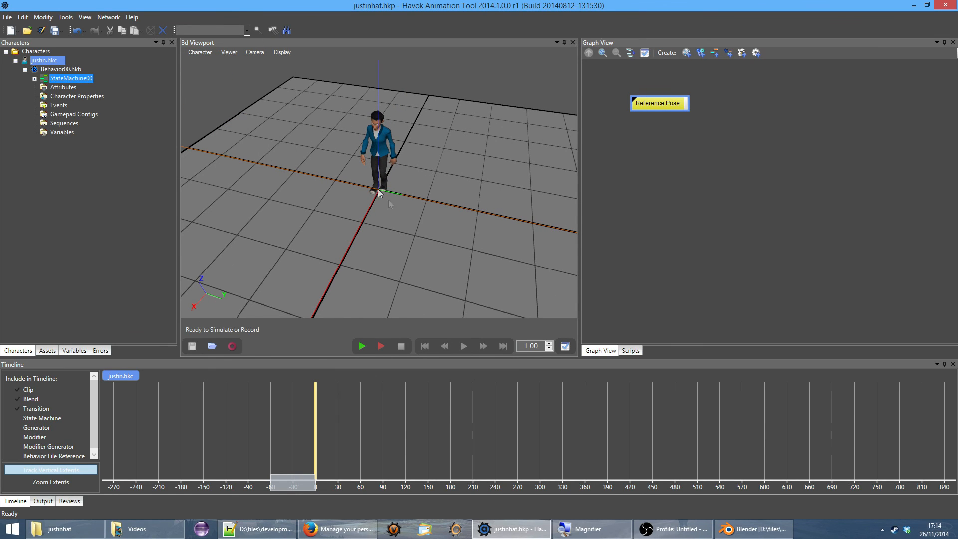
Simulate StateMachine00 briefly with only the reference pose, stop it, and view the character from another side
left_click(362, 346)
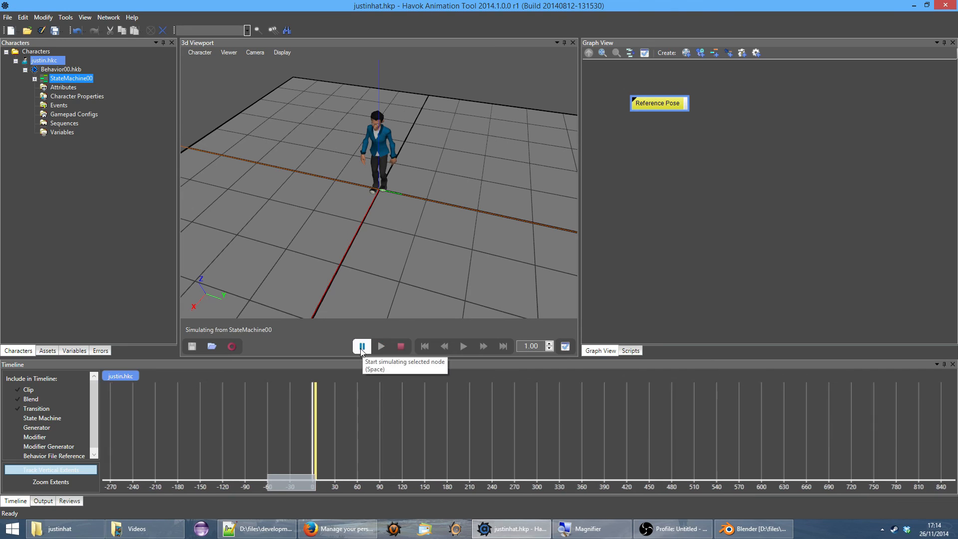
left_click(406, 351)
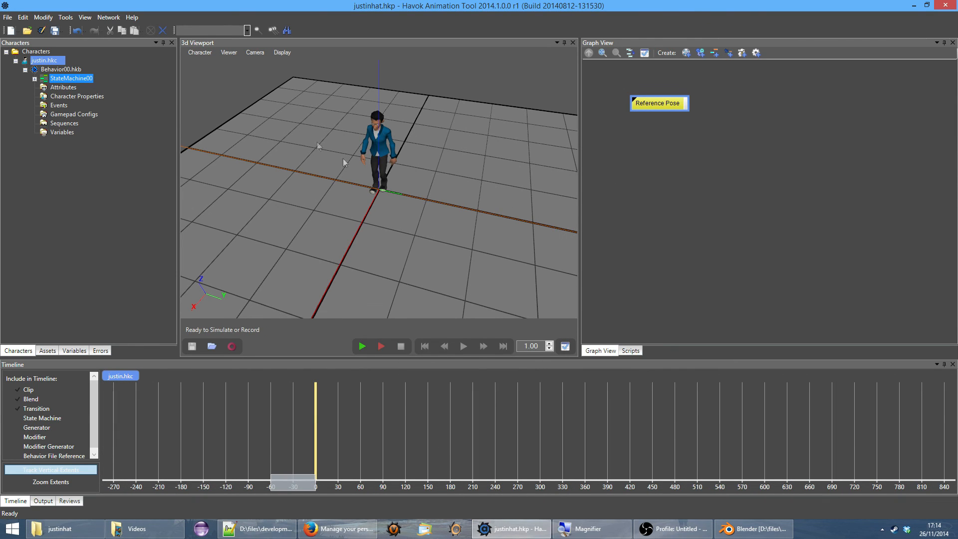
left_click_drag(334, 184, 420, 206)
Add the walk animation justin__out_anim_Armature_walk.hkx to StateMachine00 as a new clip state
right_click(737, 191)
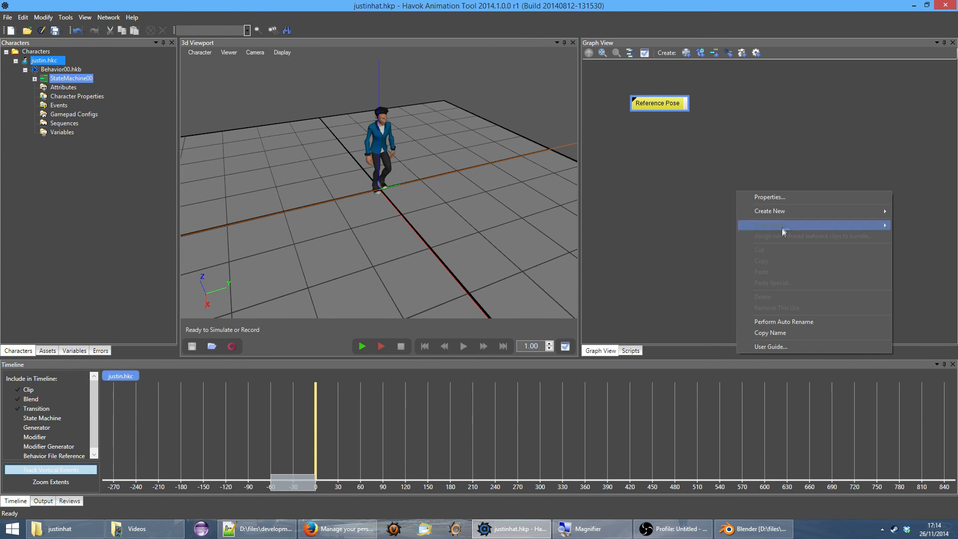
mouse_move(787, 214)
left_click(712, 211)
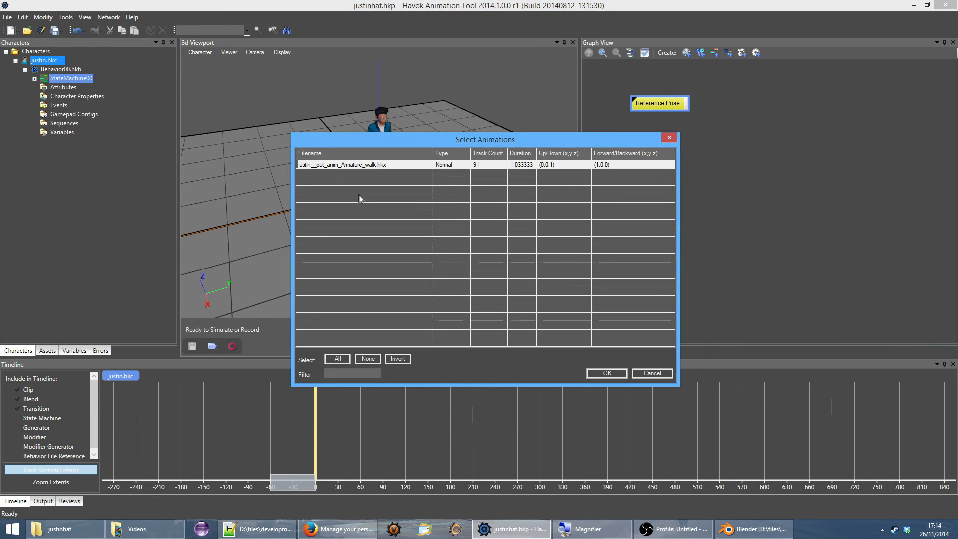
left_click(614, 373)
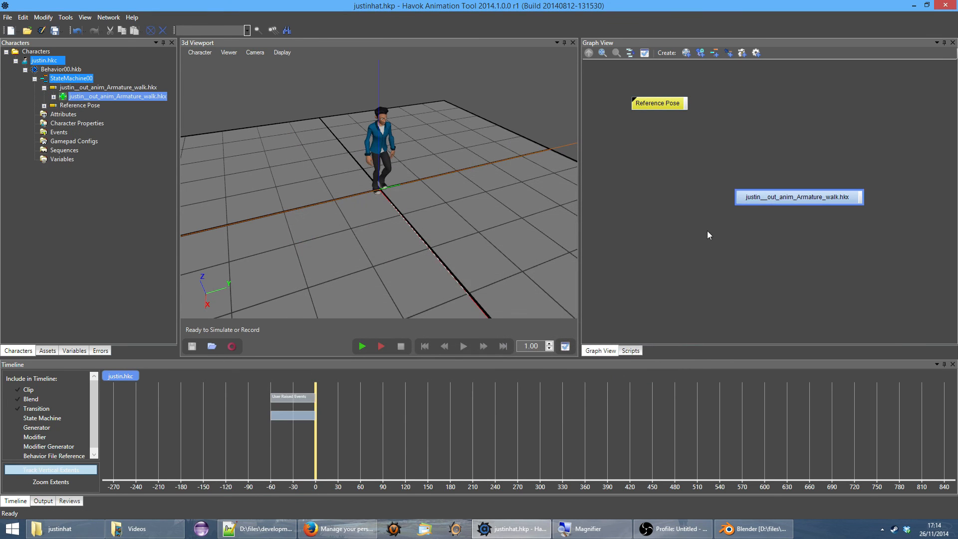
Simulate the walk state and switch the viewport camera to Tracking so it follows the character
left_click(776, 201)
left_click(362, 346)
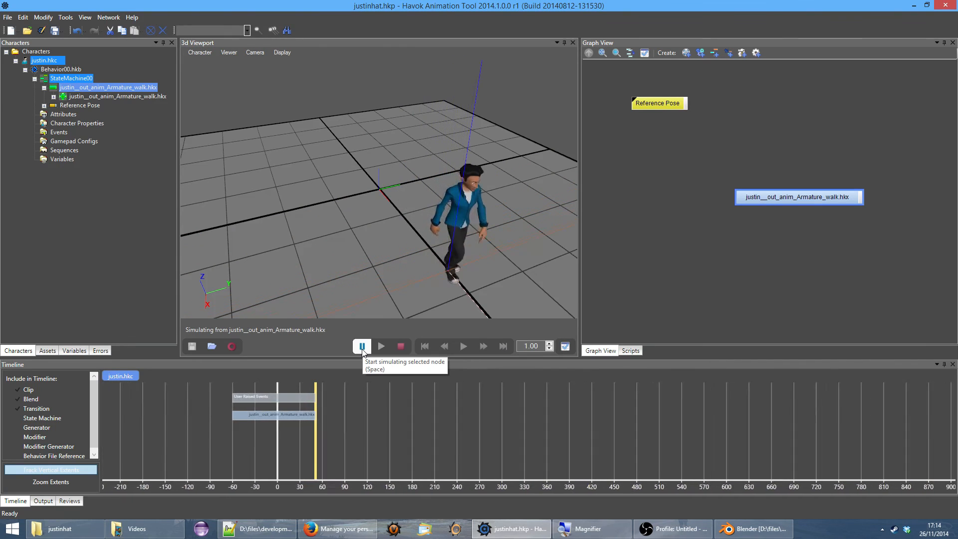
left_click(259, 53)
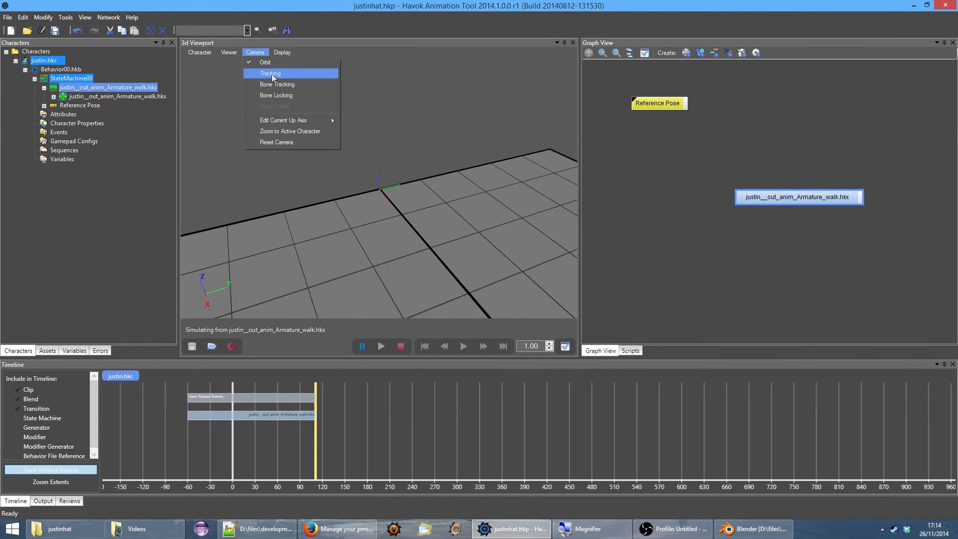
left_click(273, 80)
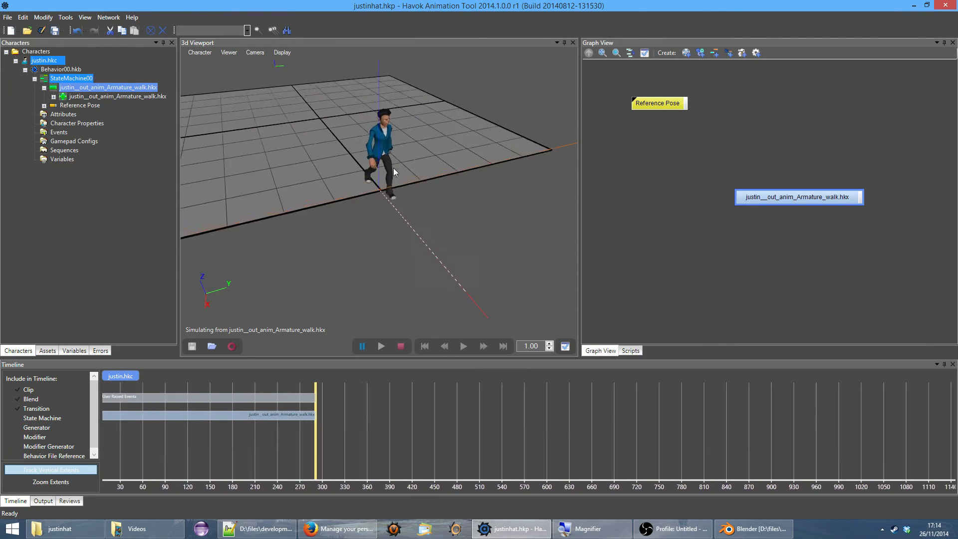
scroll(392, 171, "down", 5)
scroll(393, 172, "up", 8)
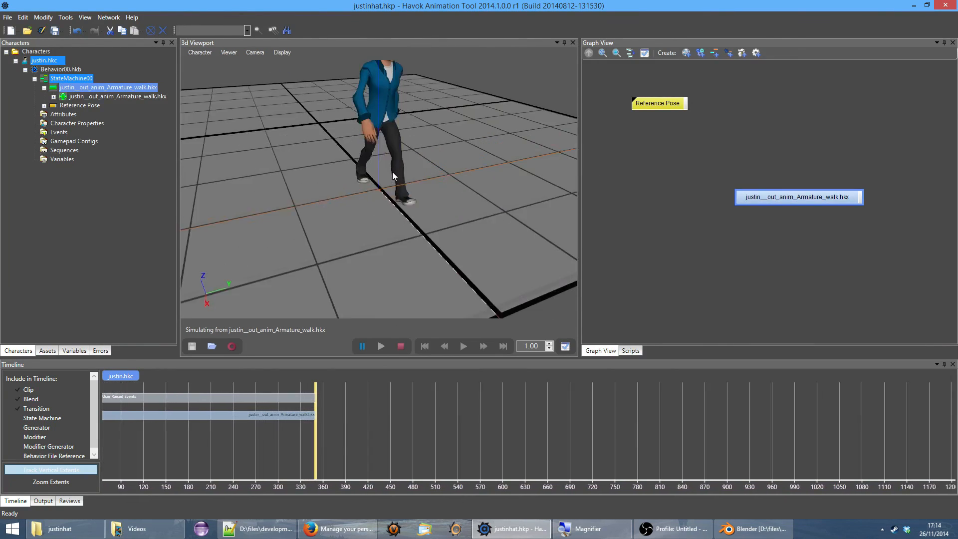
scroll(392, 168, "down", 2)
middle_click_drag(403, 158, 424, 171)
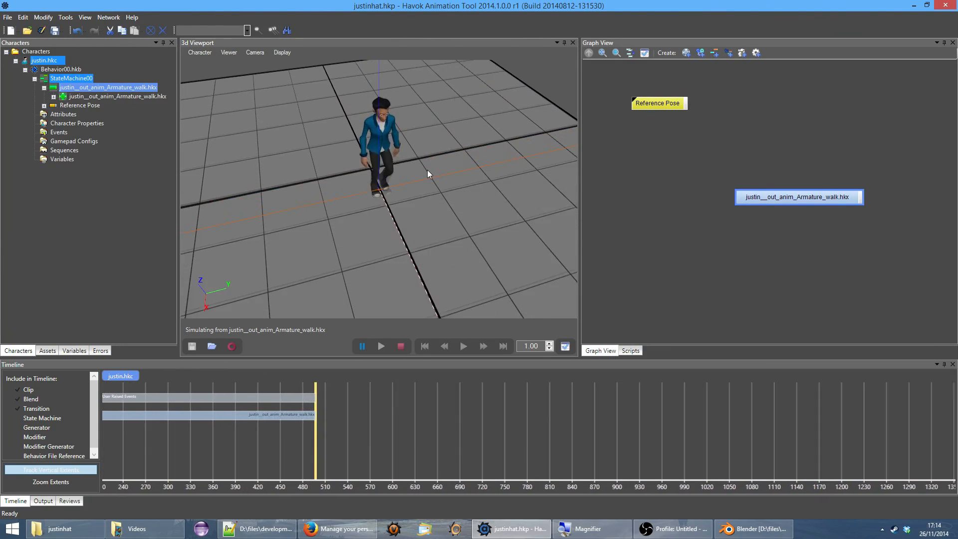
Set the simulation playback speed to 0.20 to review the walk in slow motion, and stop the simulation
left_click(551, 349)
left_click(551, 349)
left_click(551, 349)
left_click(551, 349)
left_click(551, 349)
left_click(551, 349)
left_click(551, 349)
left_click(551, 349)
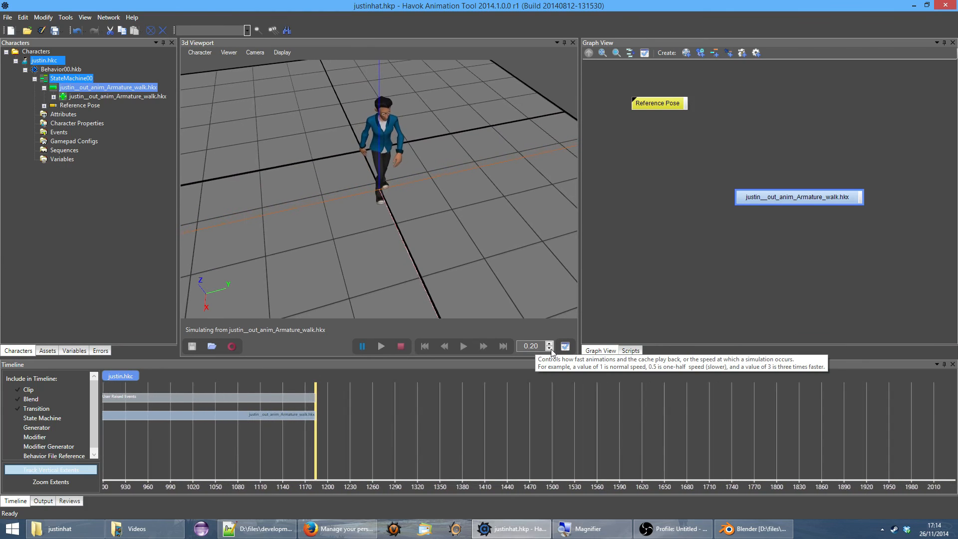
left_click(401, 346)
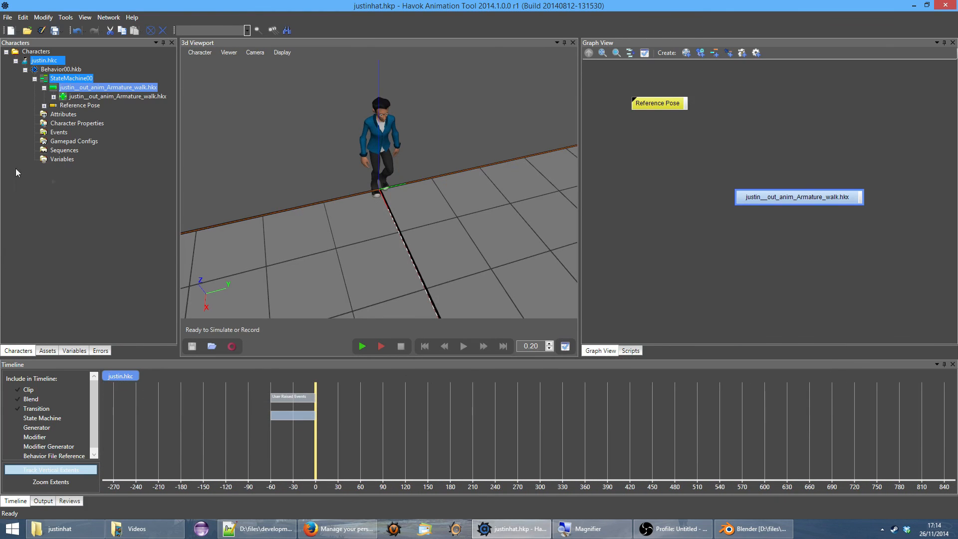
Open the walk clip generator under StateMachine00 in the Clip Editor, inspect its frame range and playback properties, and close it
left_click(54, 96)
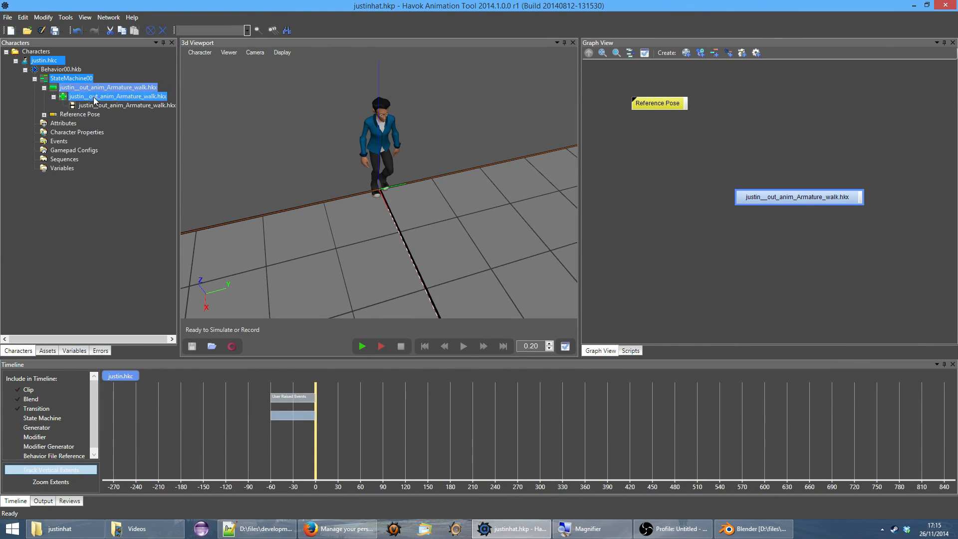
right_click(94, 97)
left_click(99, 103)
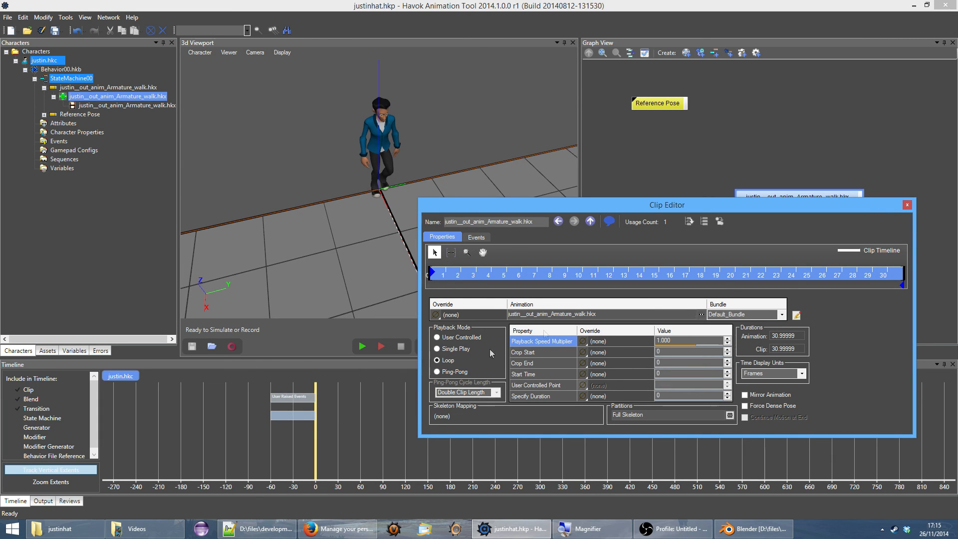
left_click(907, 204)
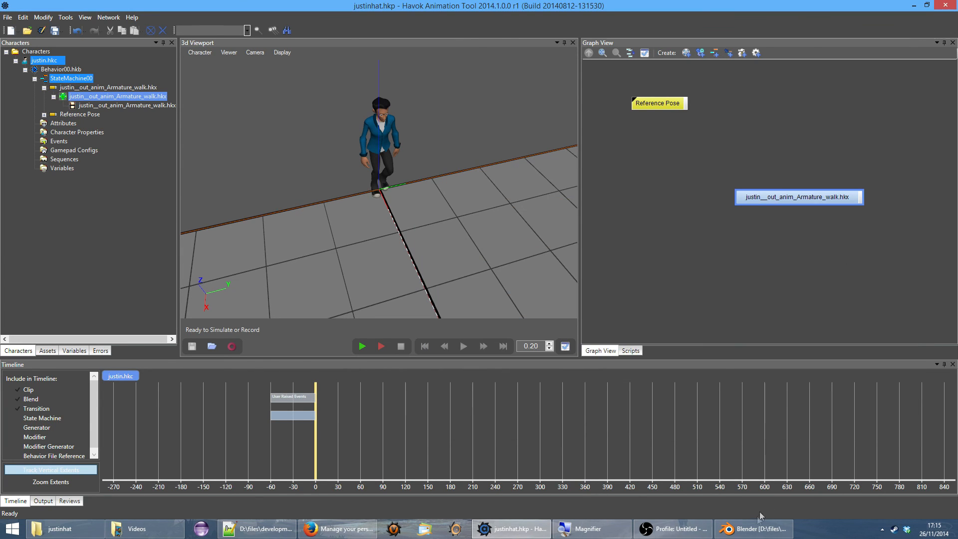
Switch to Blender, select the Armature, and examine the start and end frames of the walk action's keyframes
left_click(755, 530)
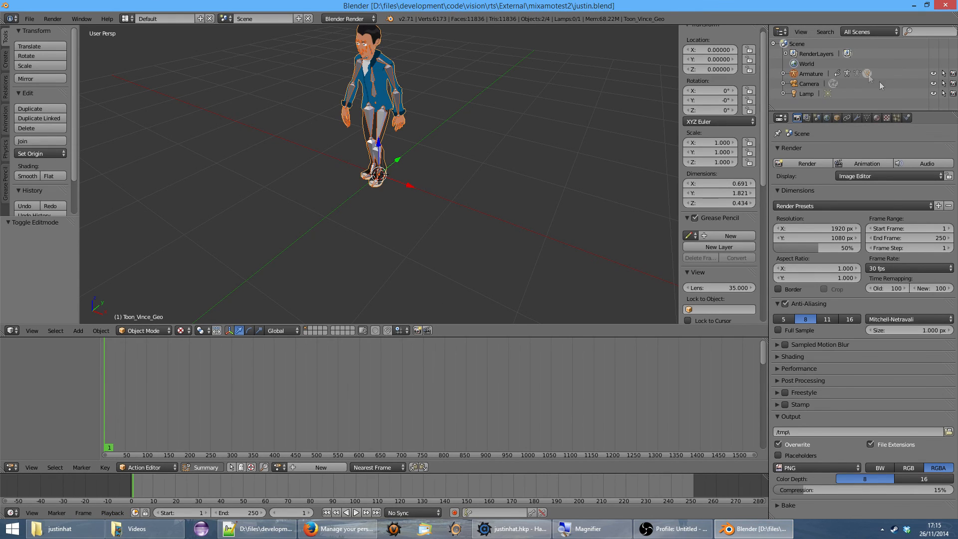
left_click(813, 73)
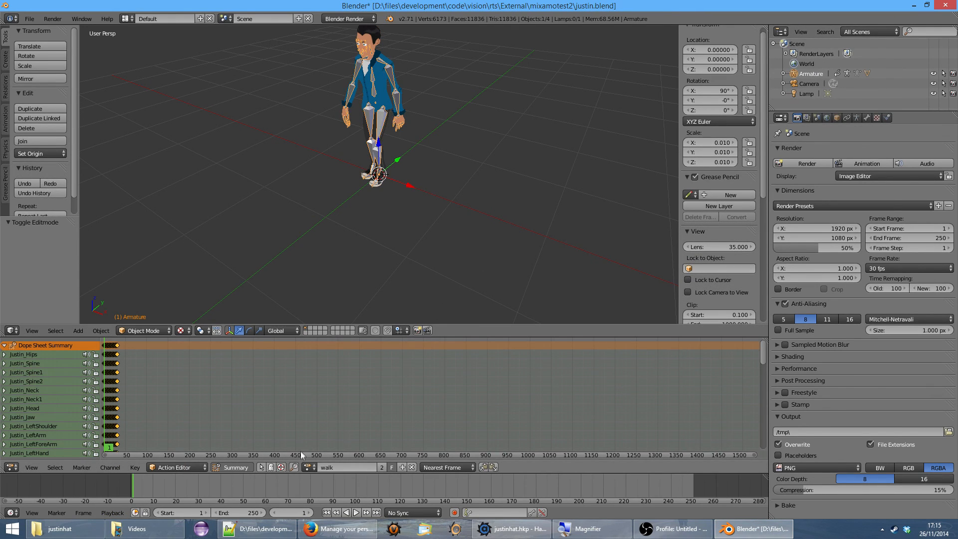
scroll(129, 418, "up", 12)
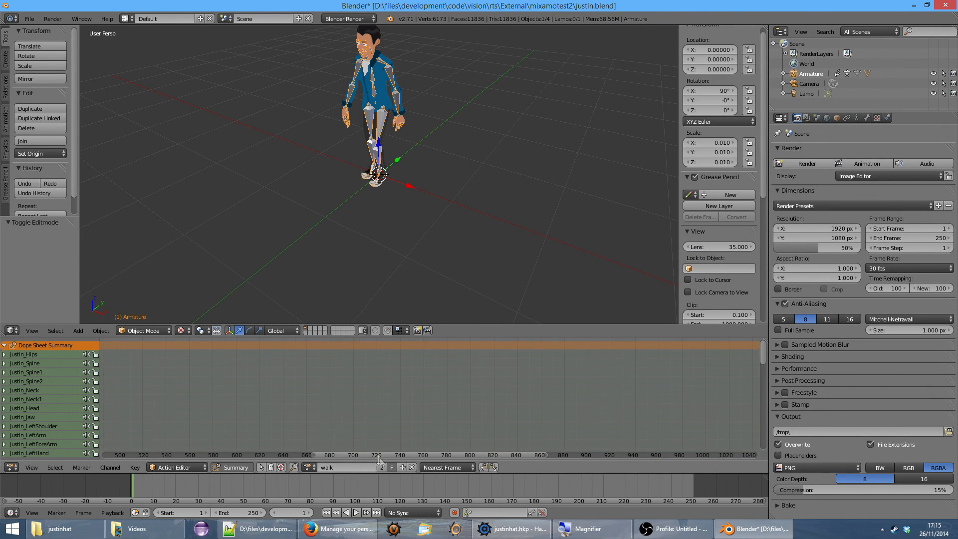
left_click_drag(386, 453, 139, 454)
scroll(261, 409, "up", 14)
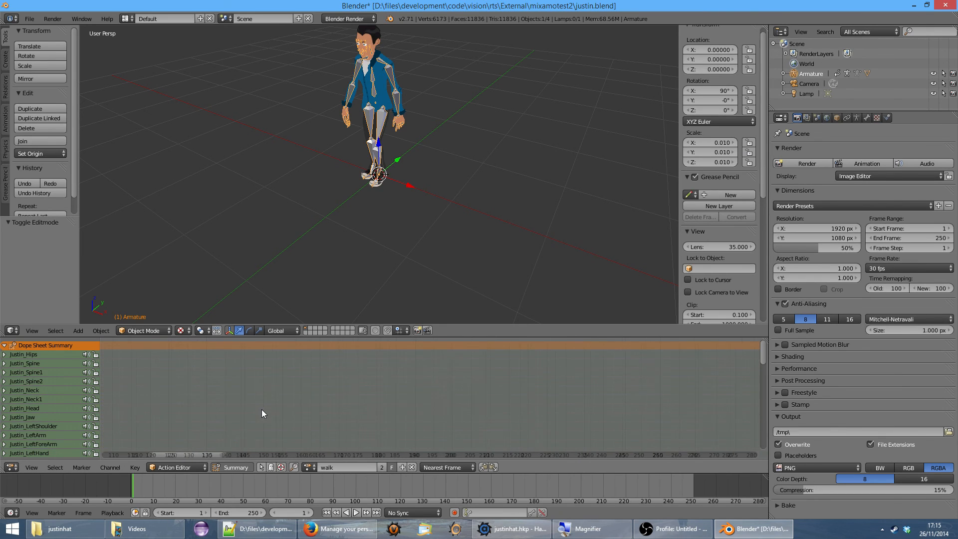
left_click_drag(209, 453, 117, 451)
scroll(480, 407, "up", 6)
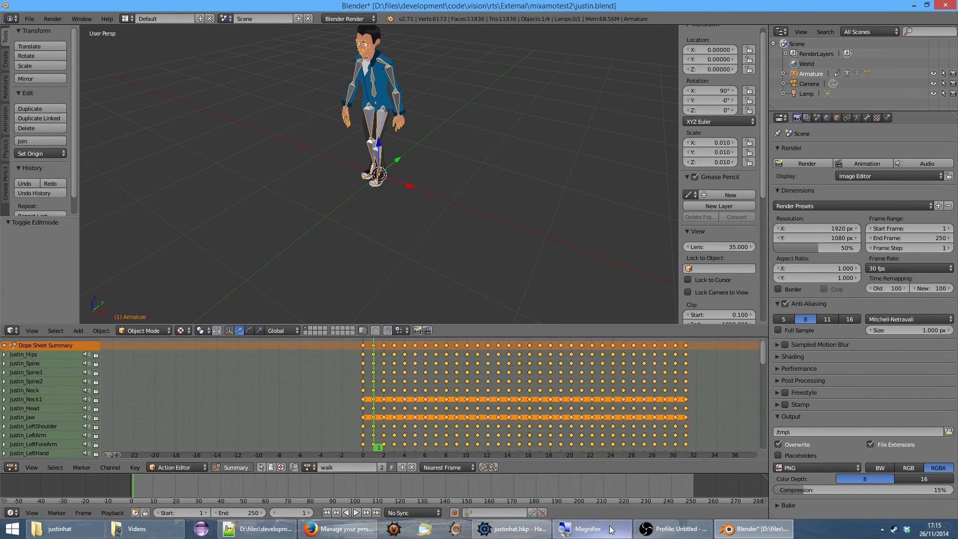
Return to Havok Animation Tool, check the walk clip's animation duration in the Clip Editor, and close the editor
left_click(511, 529)
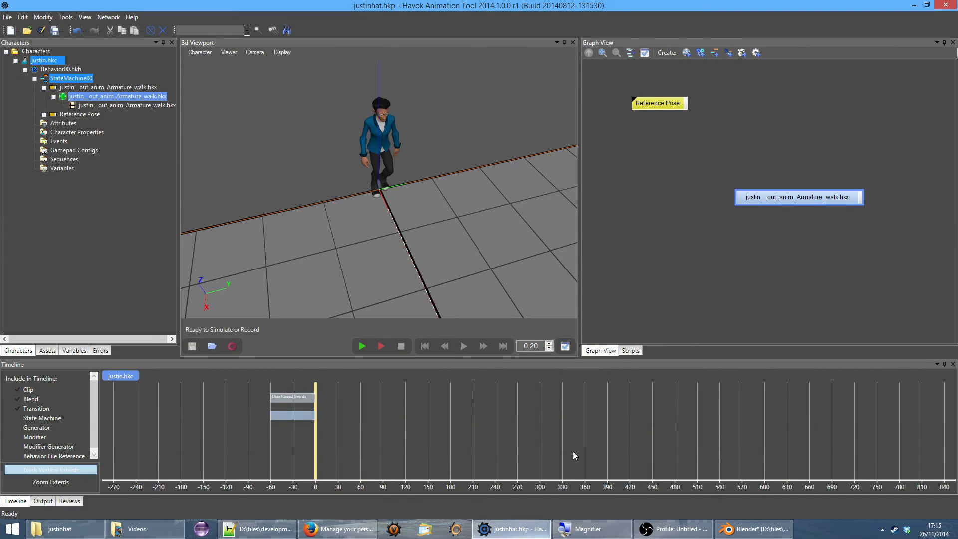
double_click(154, 96)
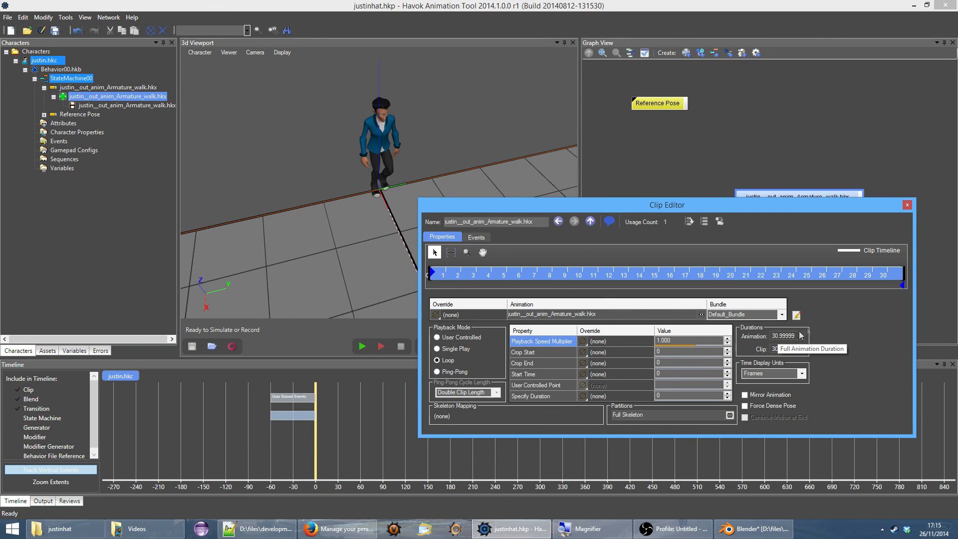
left_click(907, 205)
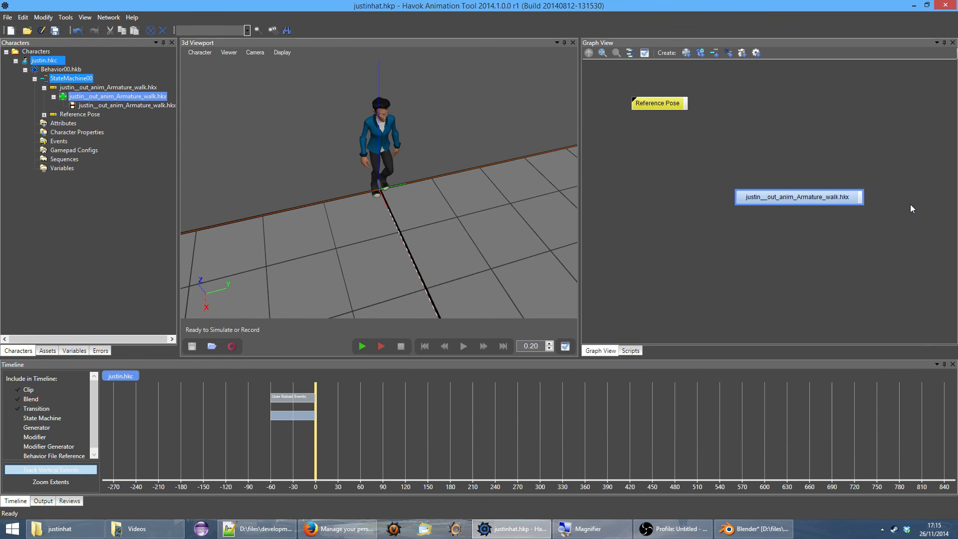
Simulate the walk in slow motion with a close view of the feet to examine the loop point, and stop the simulation
left_click(362, 345)
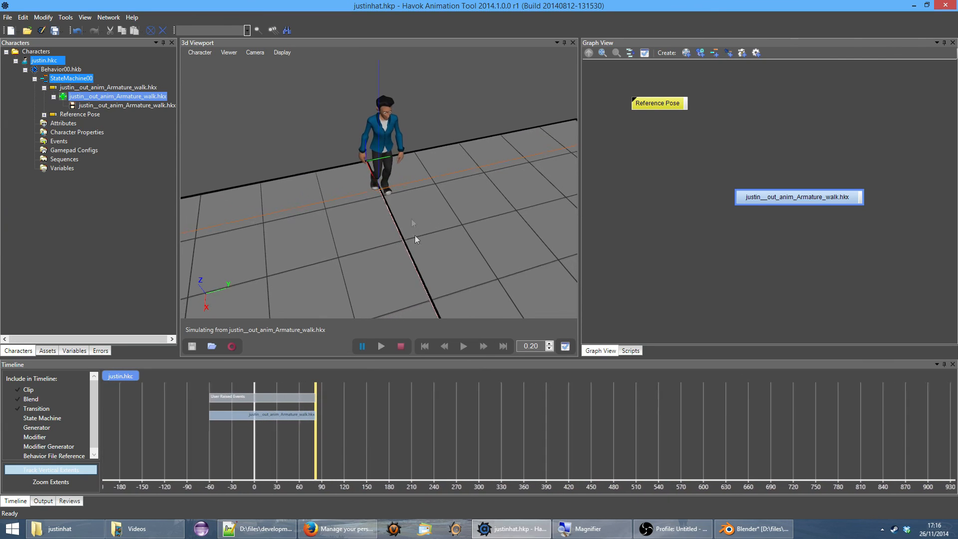
left_click(401, 347)
right_click_drag(402, 210, 412, 116)
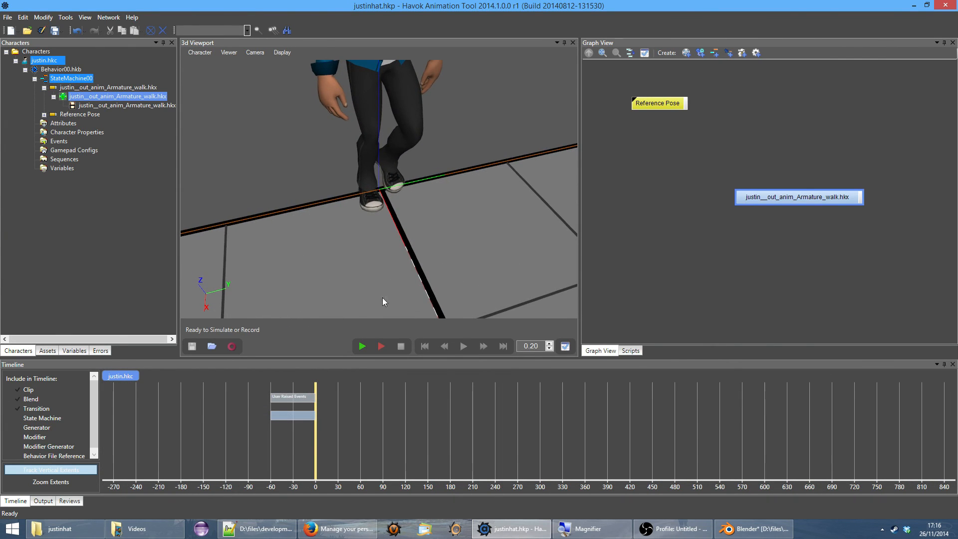
left_click(363, 346)
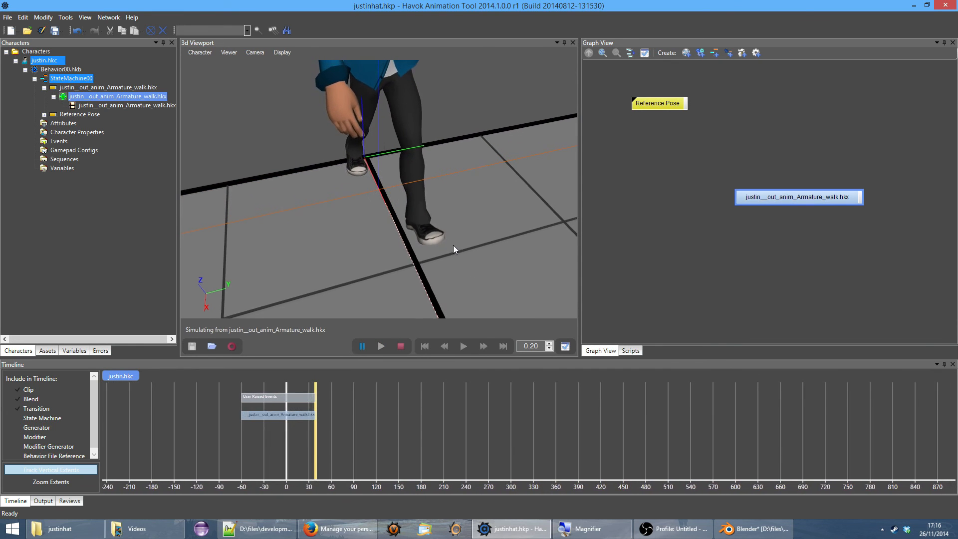
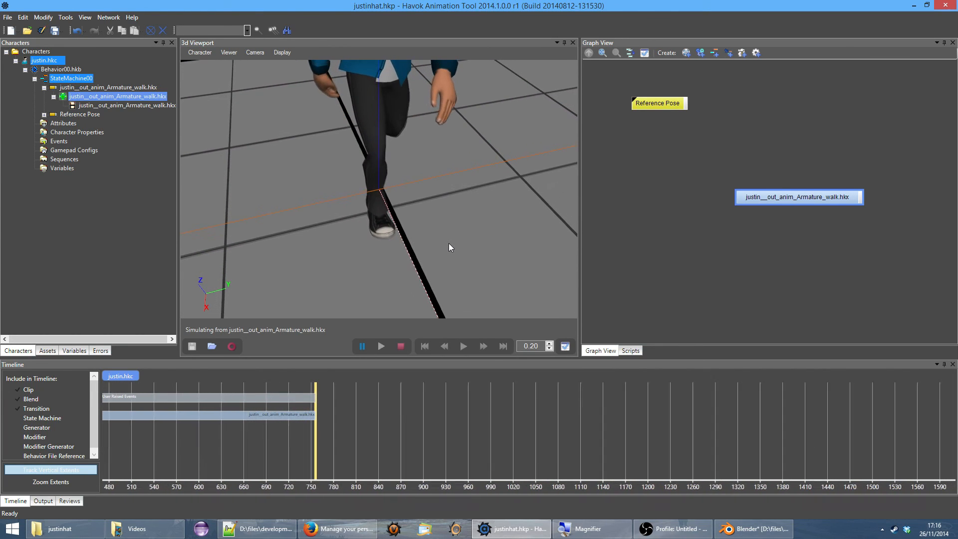
left_click(397, 349)
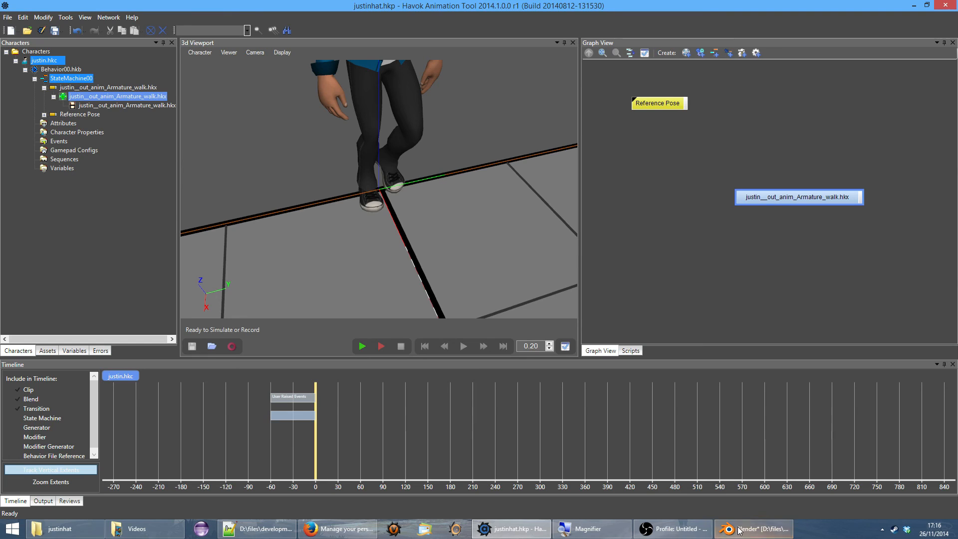
Switch to Blender, deselect all walk keyframes, and change the animation editor's mode to Dope Sheet
left_click(754, 529)
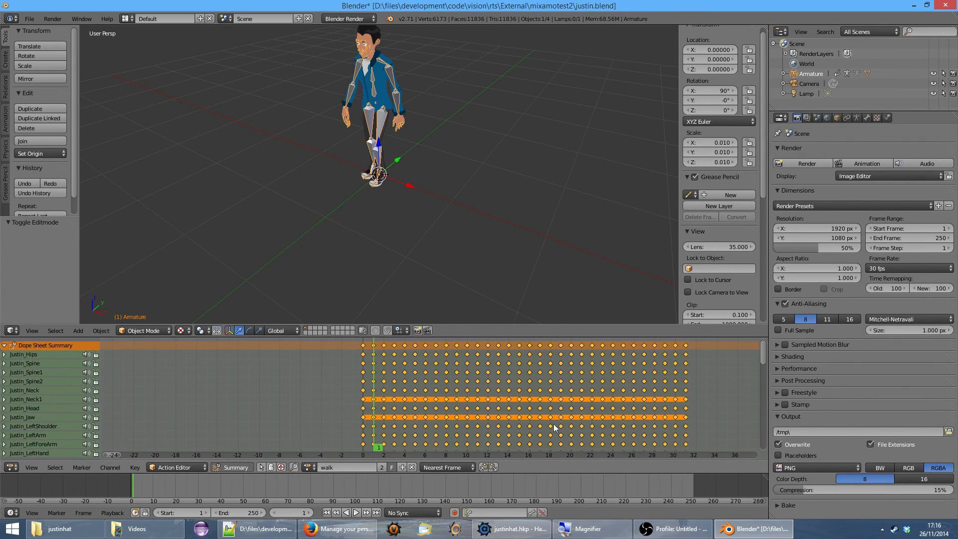
right_click(695, 358)
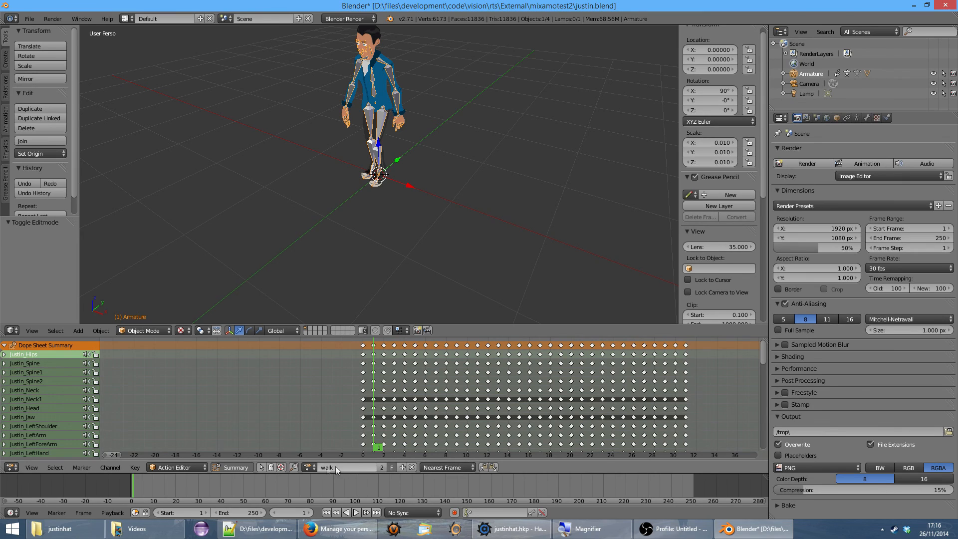
left_click(174, 468)
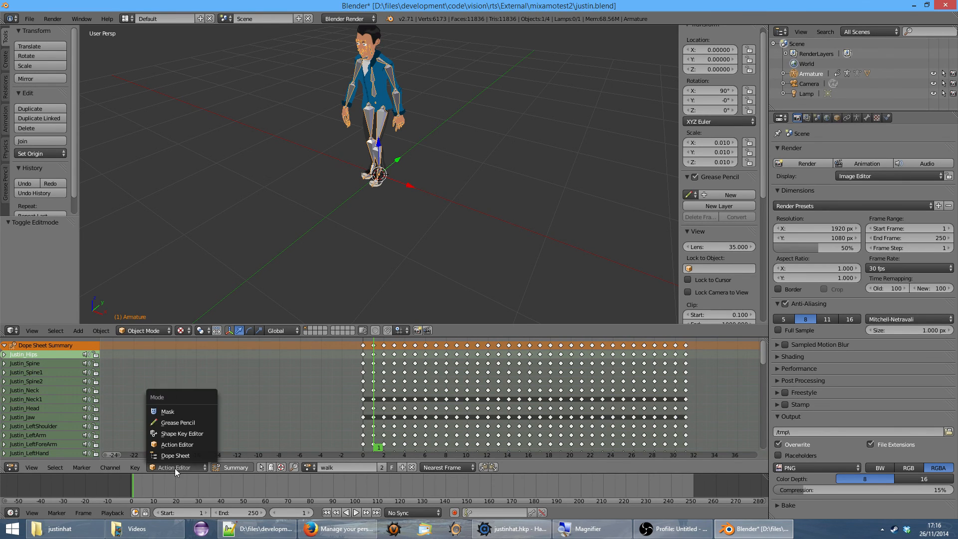
left_click(179, 456)
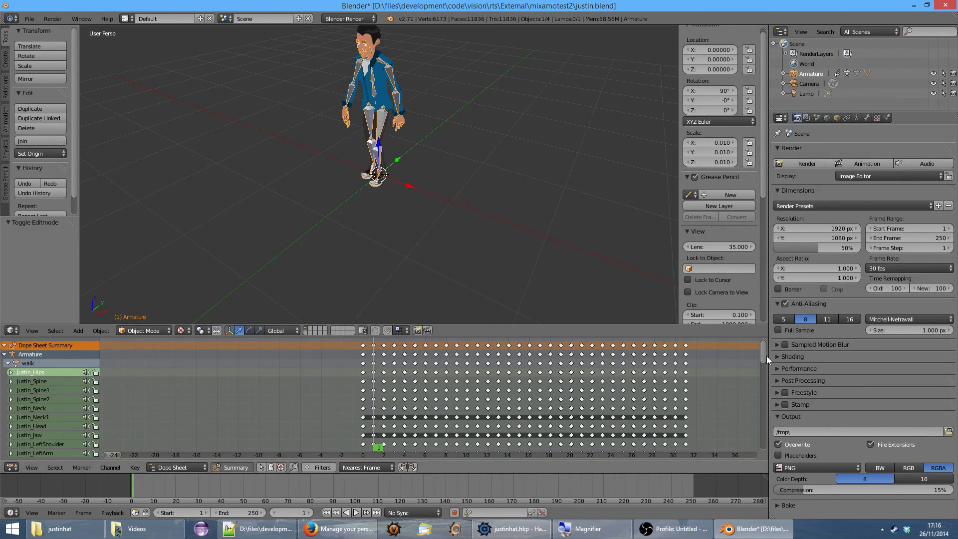
Duplicate the walk's last column of keyframes to frame 32 and save the Blender file
left_click(686, 344)
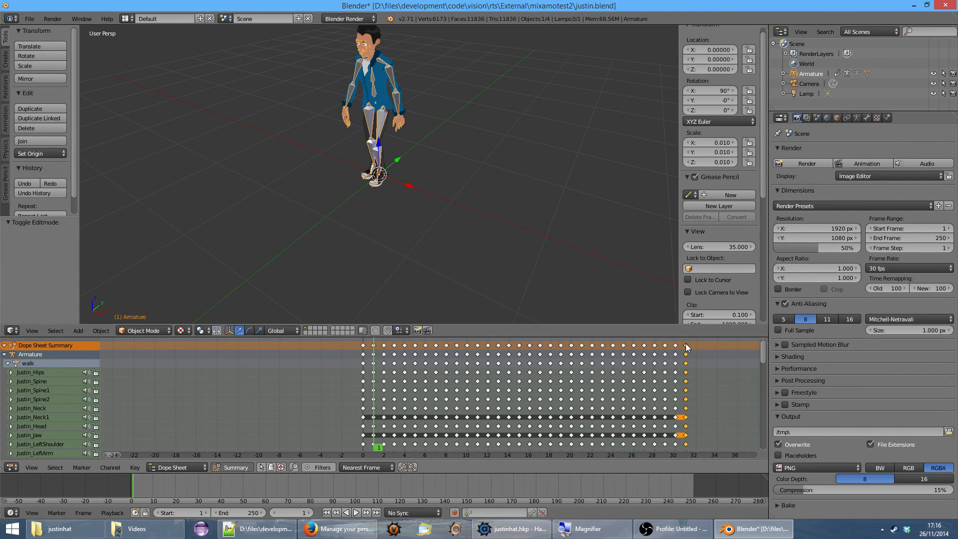
key("shift+d")
left_click(712, 358)
left_click(32, 19)
left_click(44, 93)
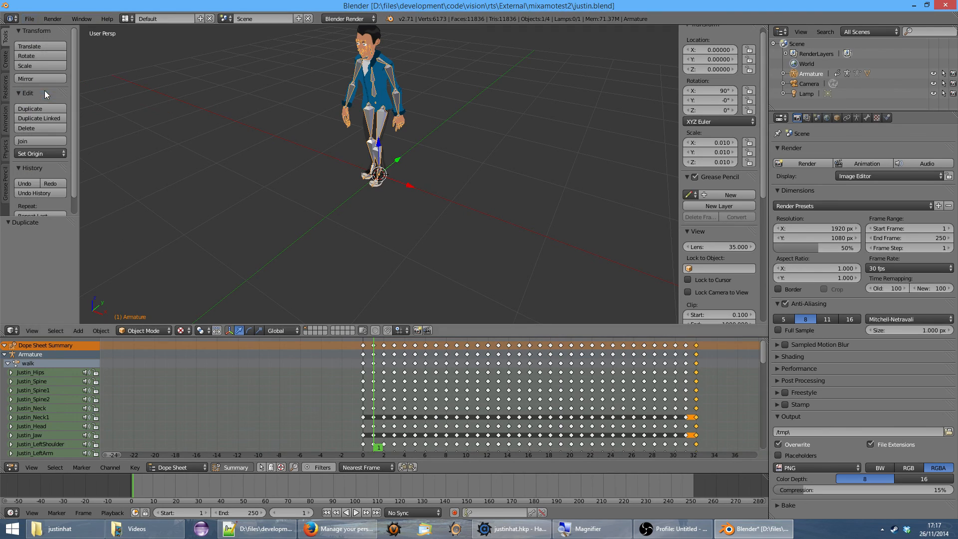
left_click(27, 19)
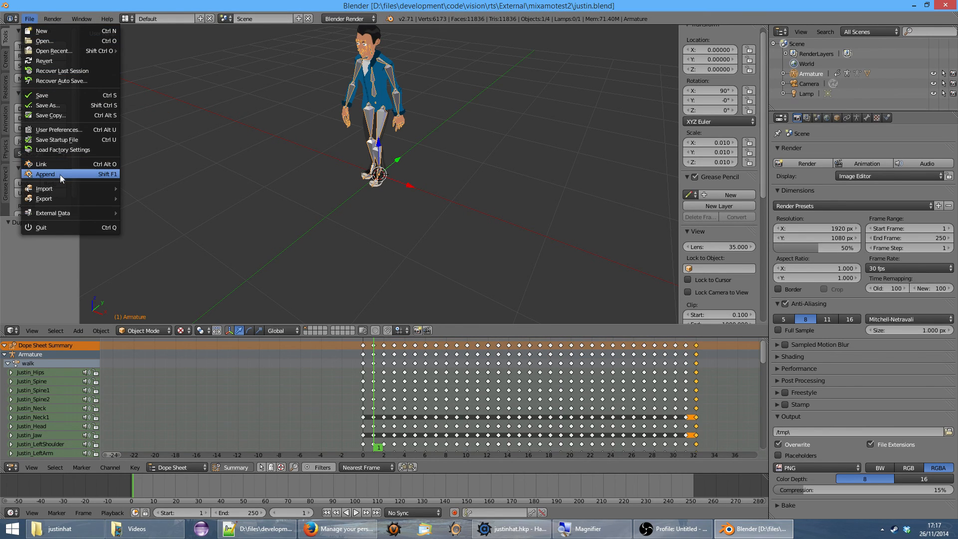
mouse_move(67, 196)
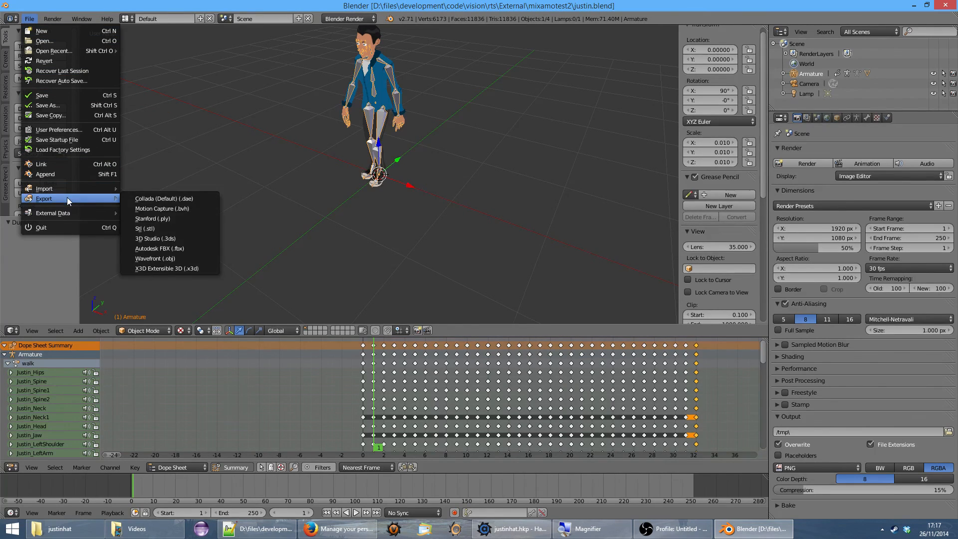
left_click(178, 250)
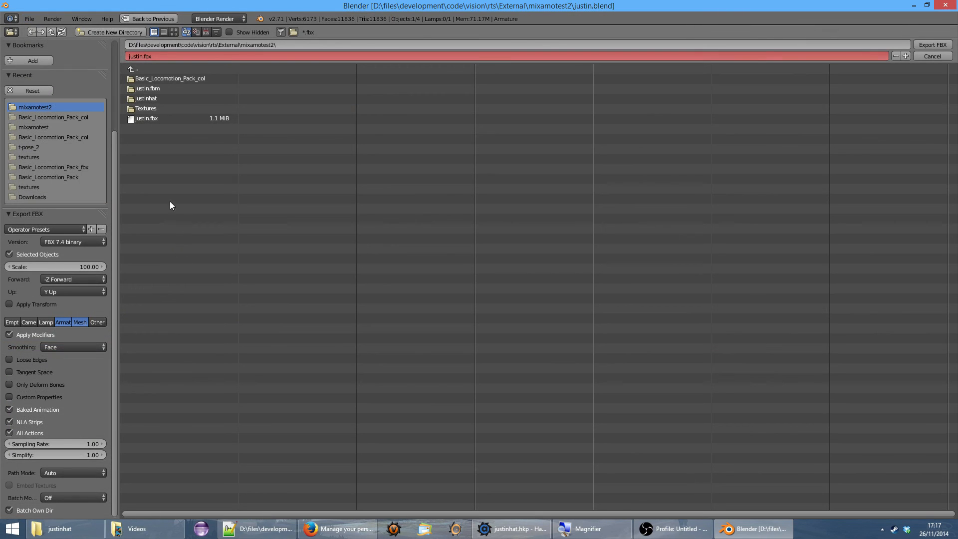
left_click(149, 120)
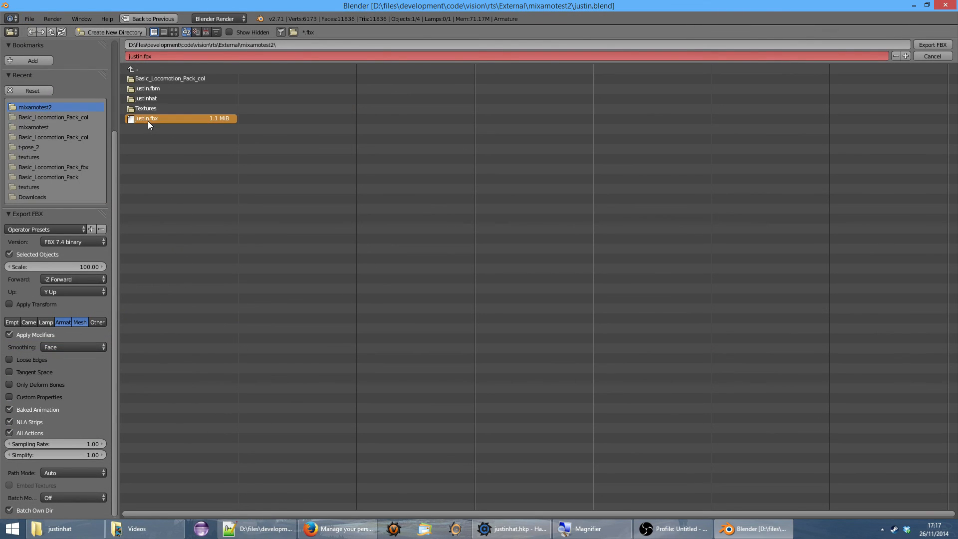
left_click(927, 55)
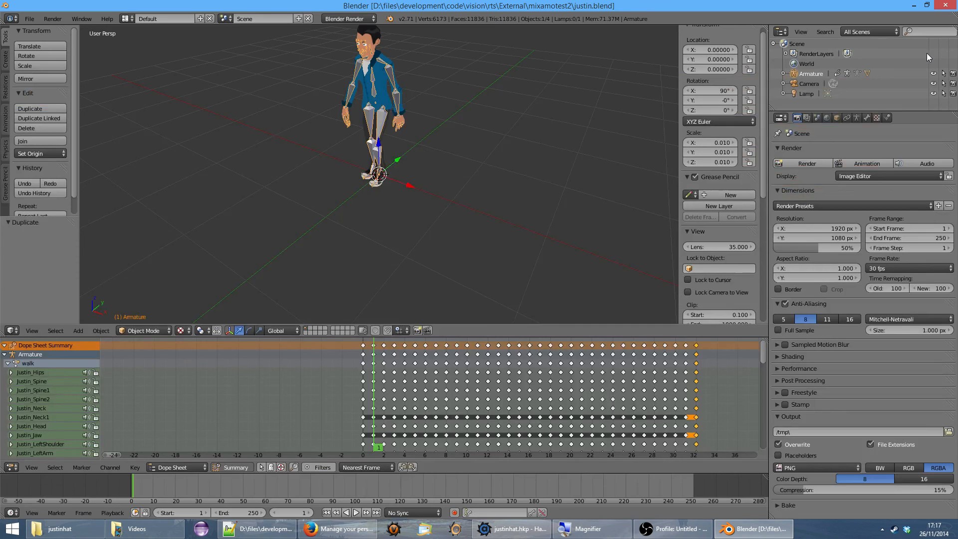
Add the character mesh Toon_Vince_Geo to the armature selection and export both as Autodesk FBX, overwriting justin.fbx in mixamotest2
right_click(386, 88, "shift")
left_click(30, 19)
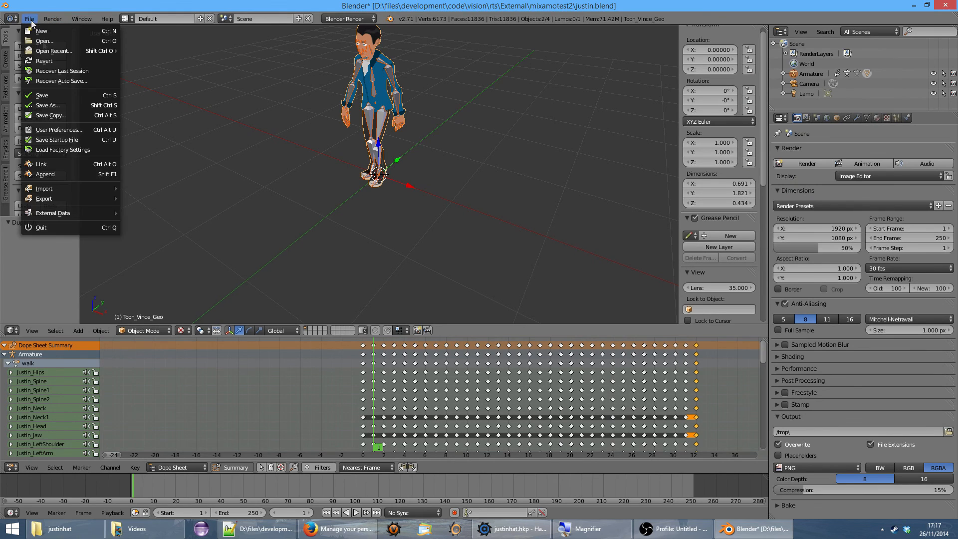
mouse_move(69, 198)
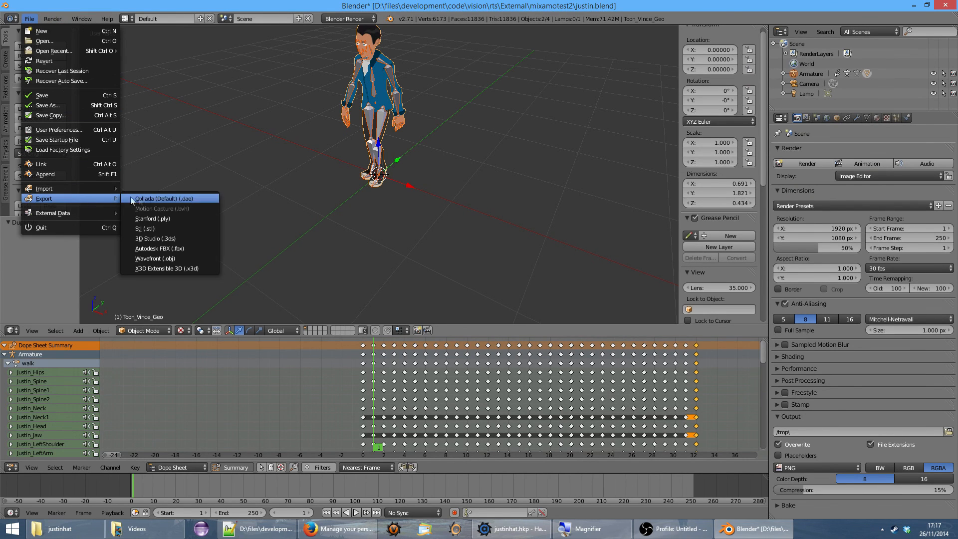
left_click(174, 248)
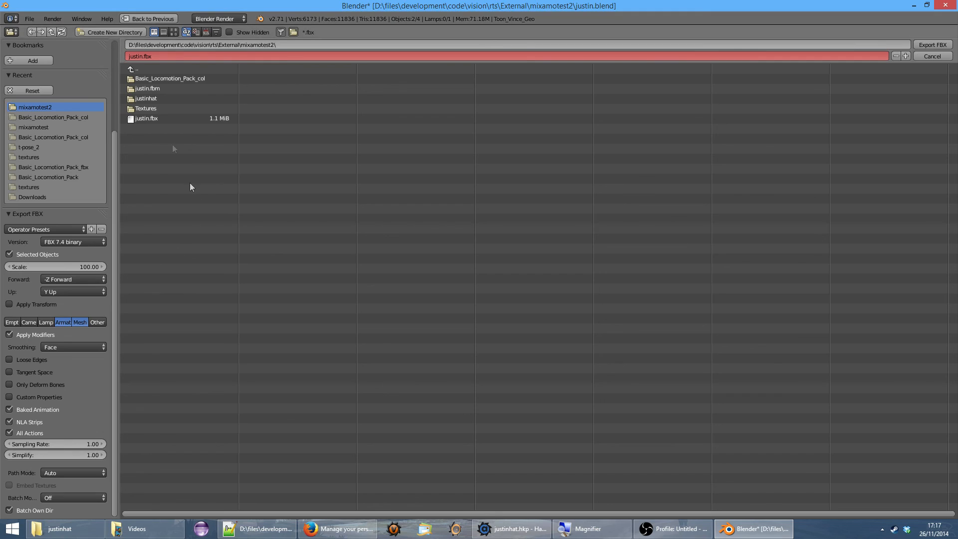
left_click(146, 117)
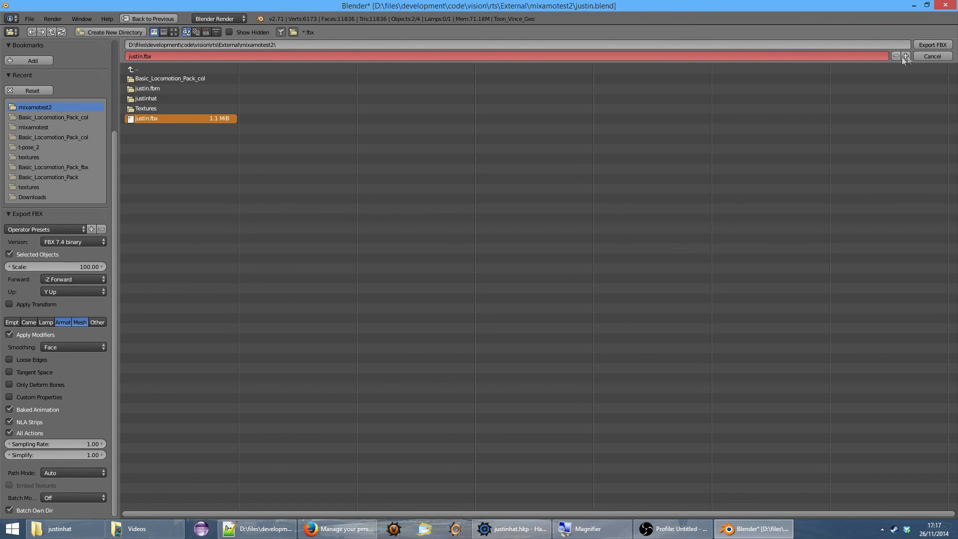
left_click(935, 44)
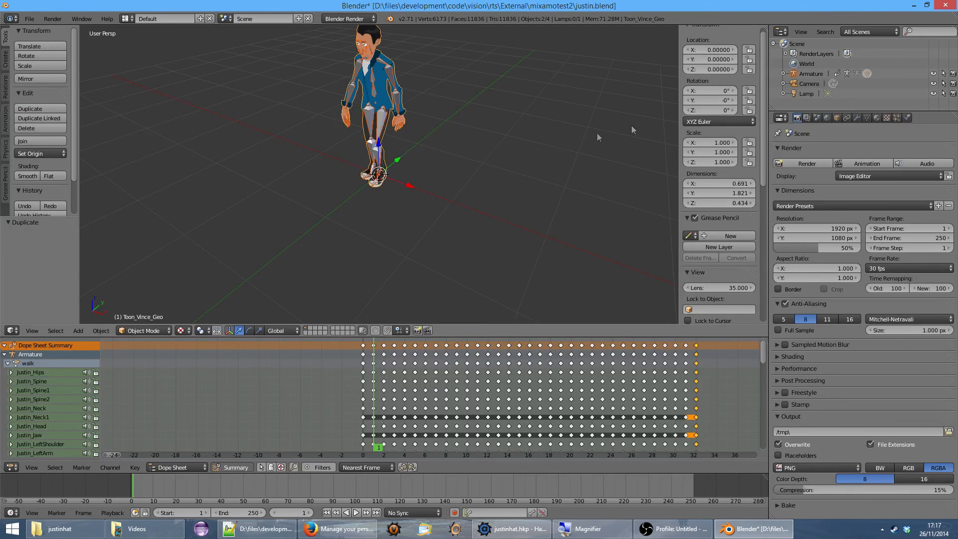
Save the Blender file and switch to the justinhat folder in File Explorer
left_click(30, 19)
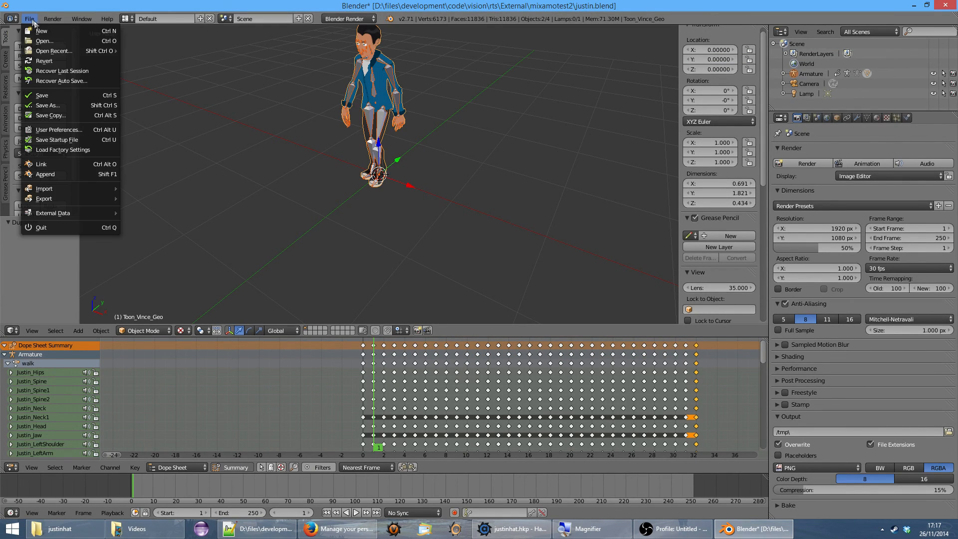
left_click(52, 91)
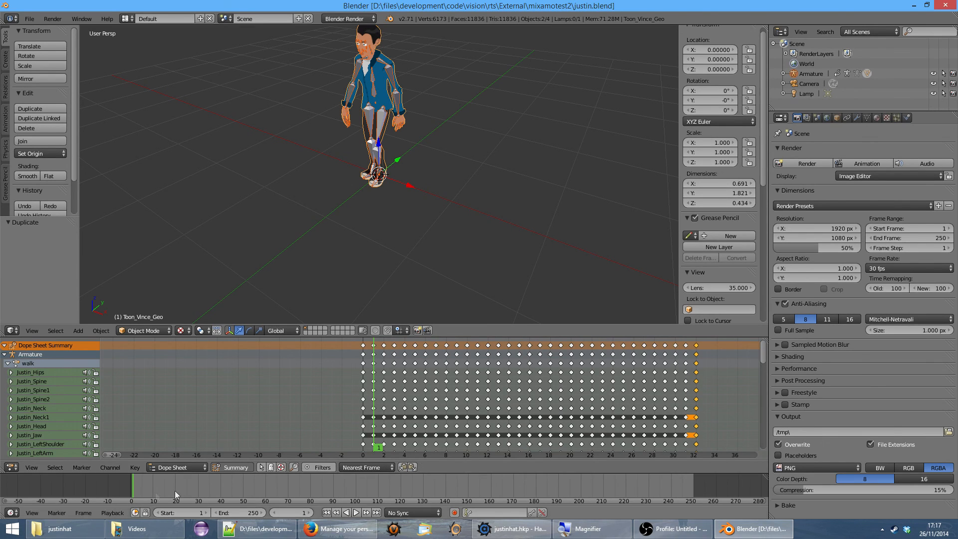
left_click(60, 529)
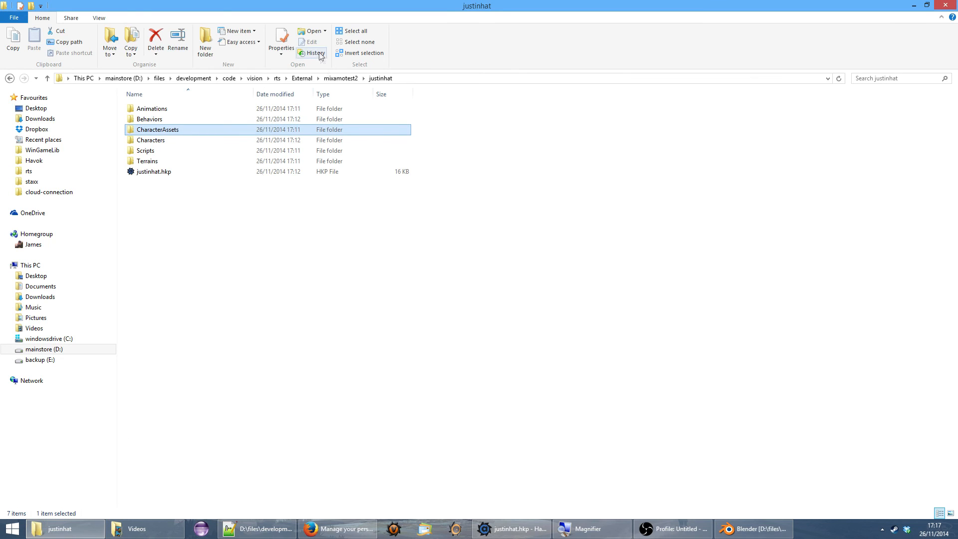
Return to the mixamotest2 folder and run fbximport.bat to convert the re-exported FBX
left_click(341, 78)
left_click(258, 303)
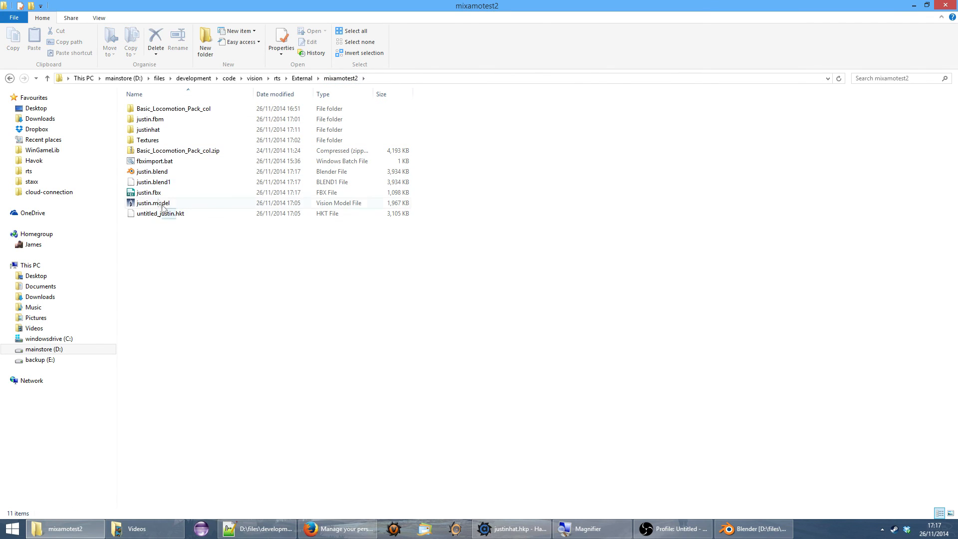
double_click(155, 161)
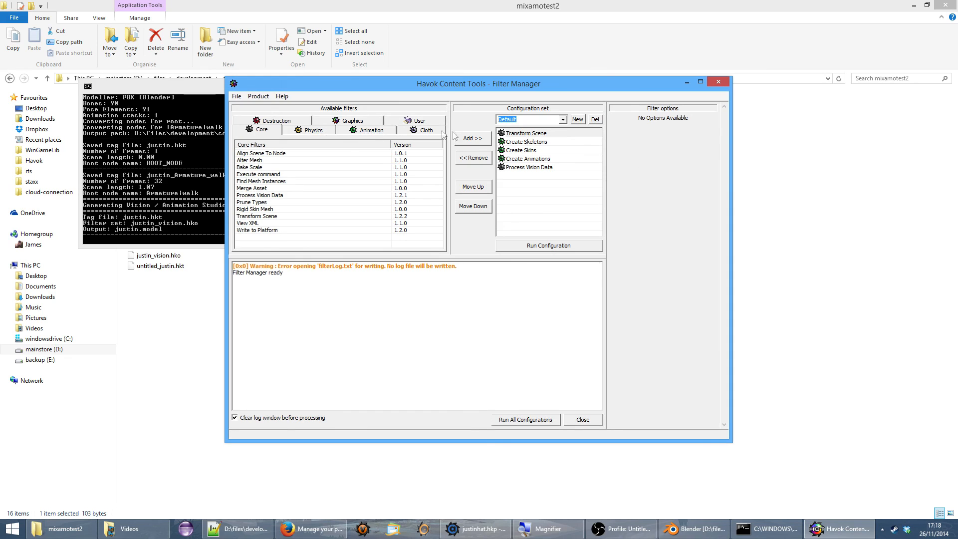
Load the configuration set justin_config.hko from the mixamotest folder, continuing without saving the default configuration's changes
left_click(237, 95)
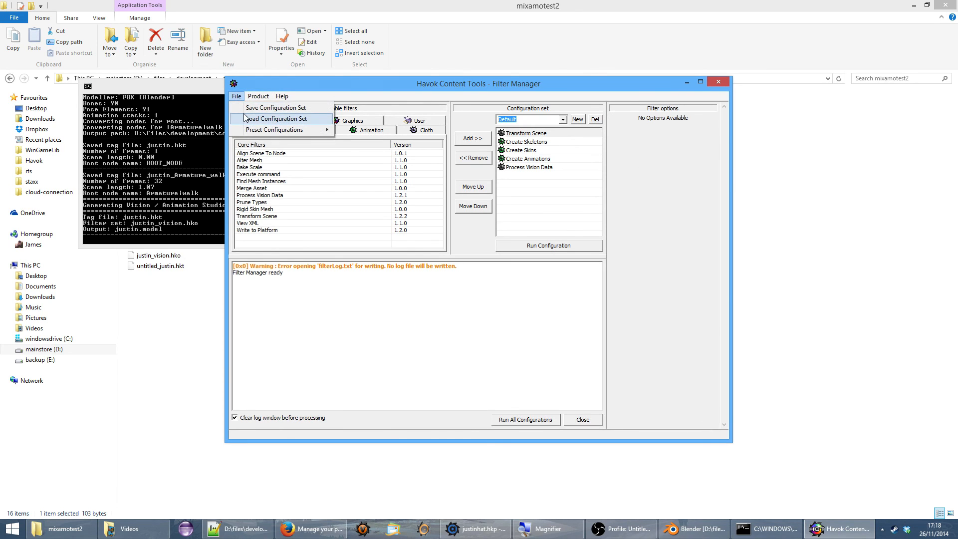
left_click(281, 119)
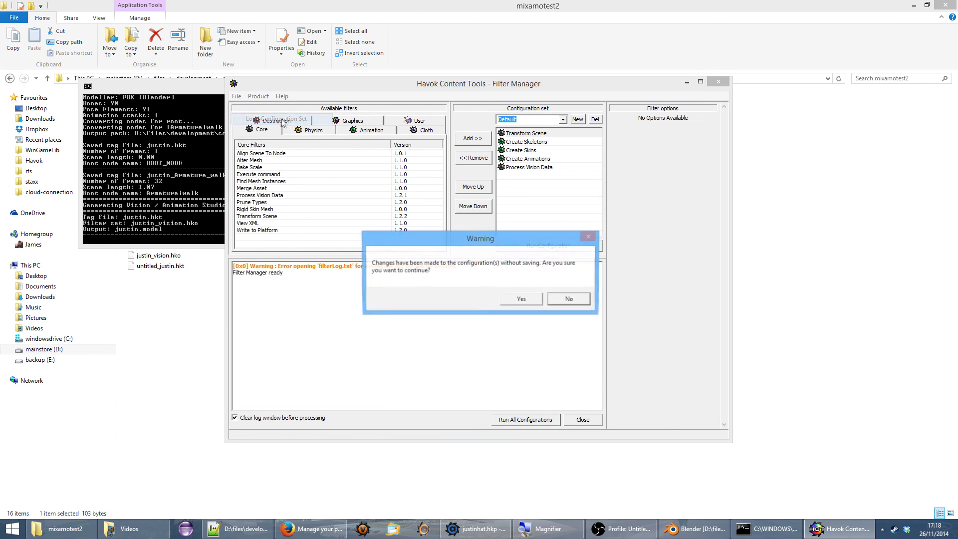
left_click(522, 299)
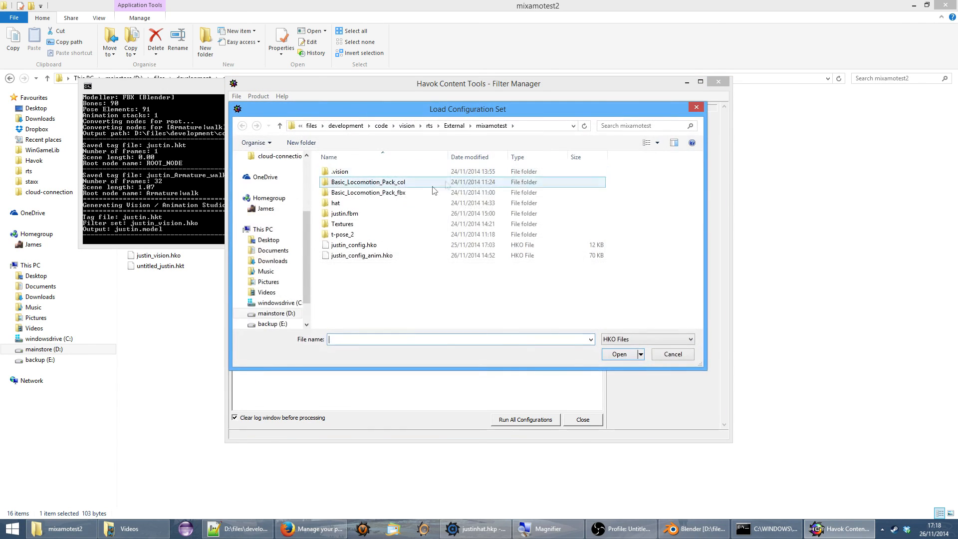
left_click(454, 126)
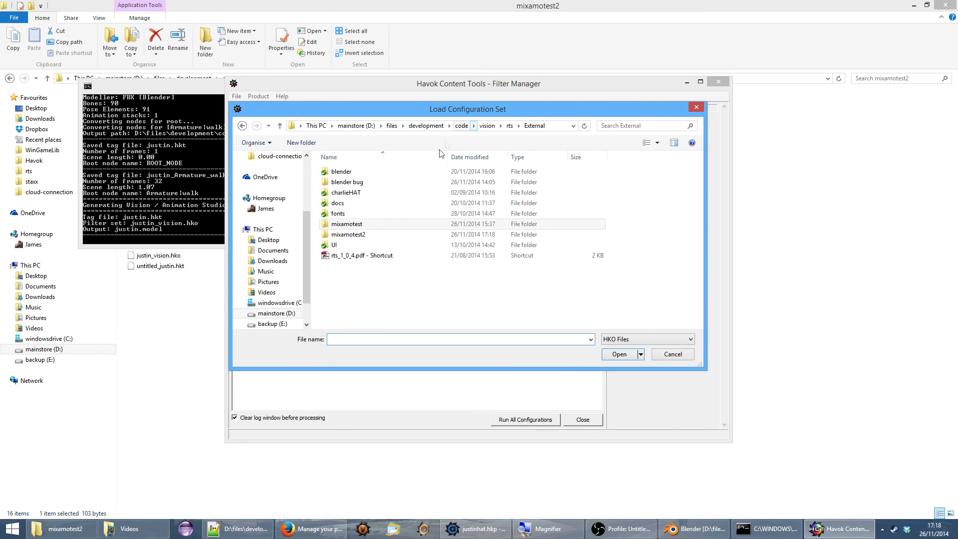
double_click(357, 227)
double_click(365, 251)
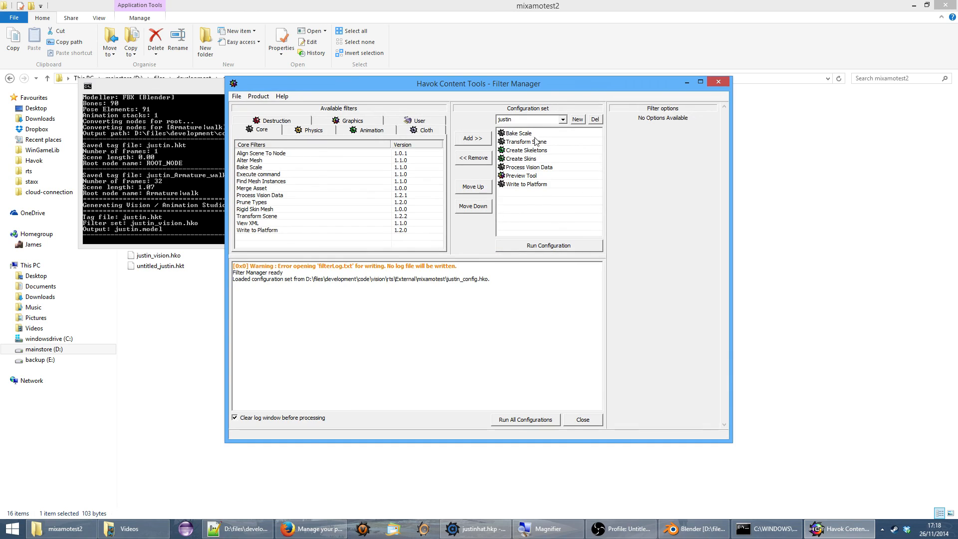
Check the justin configuration's filter options, run it to generate the Vision model, and close the preview and Filter Manager
left_click(533, 143)
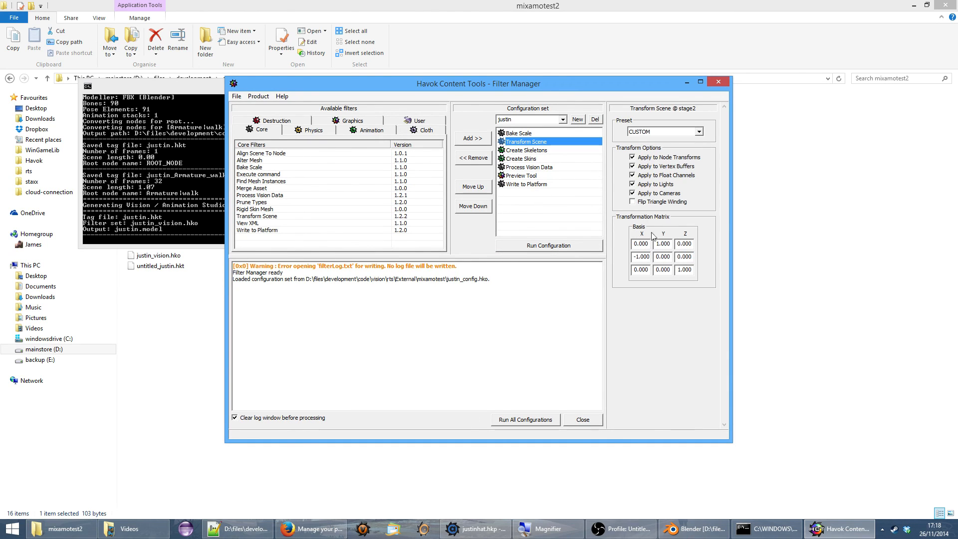
left_click(529, 177)
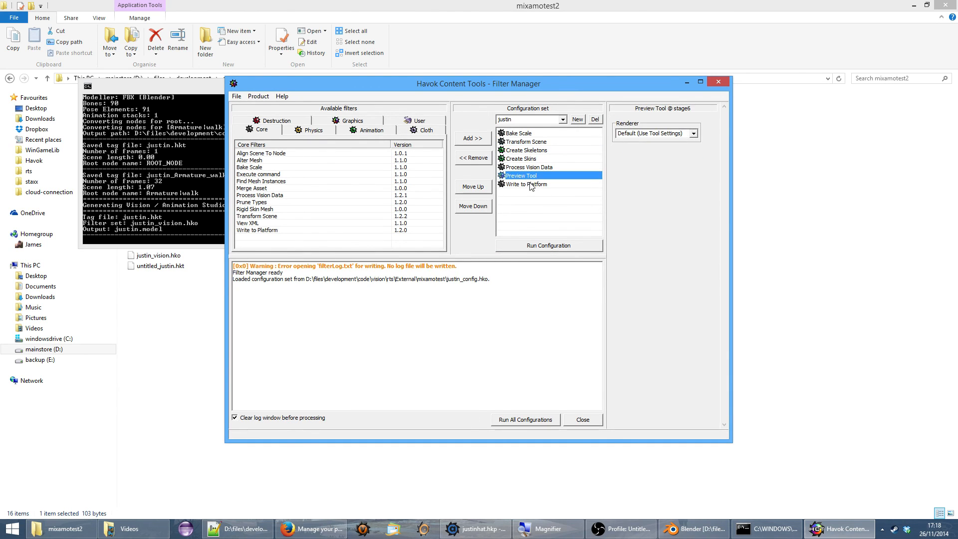
left_click(530, 184)
left_click(552, 247)
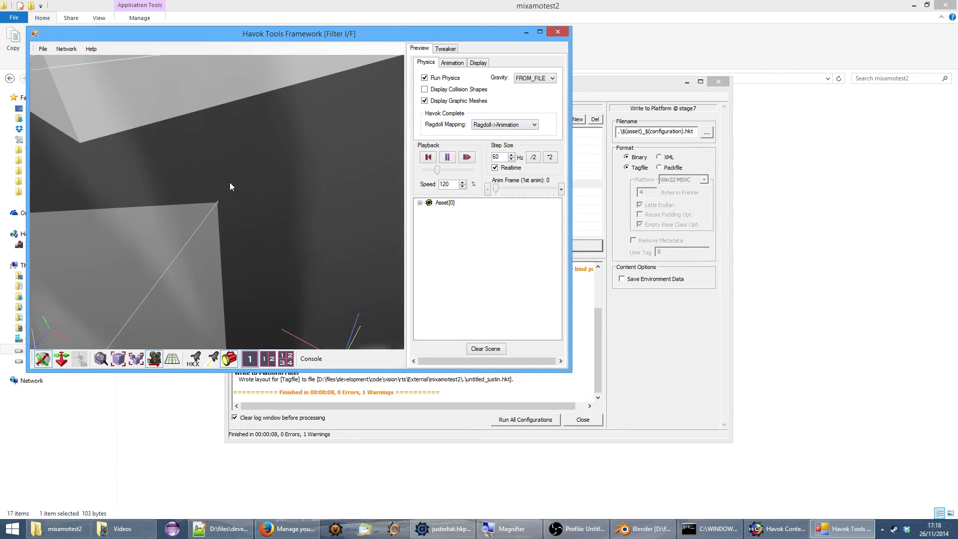
scroll(232, 194, "down", 6)
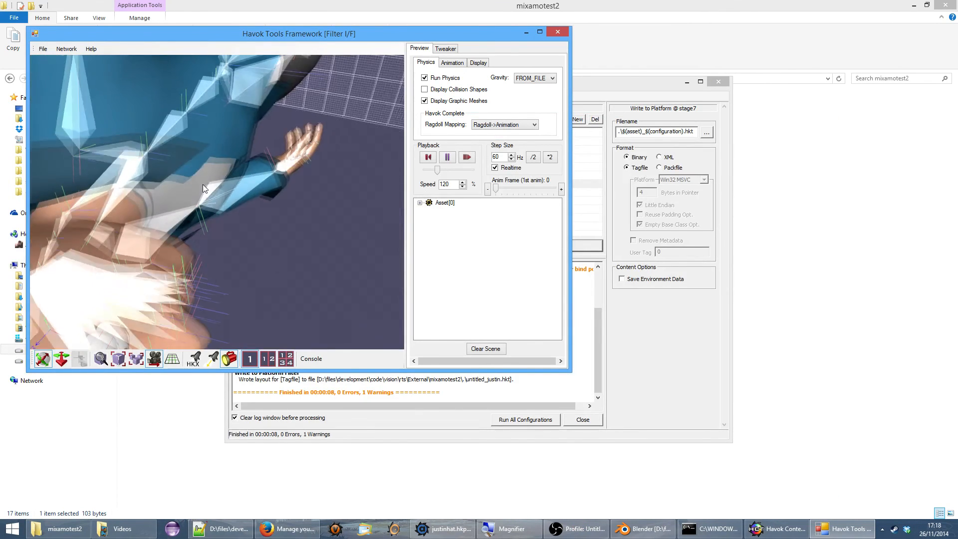
left_click(562, 32)
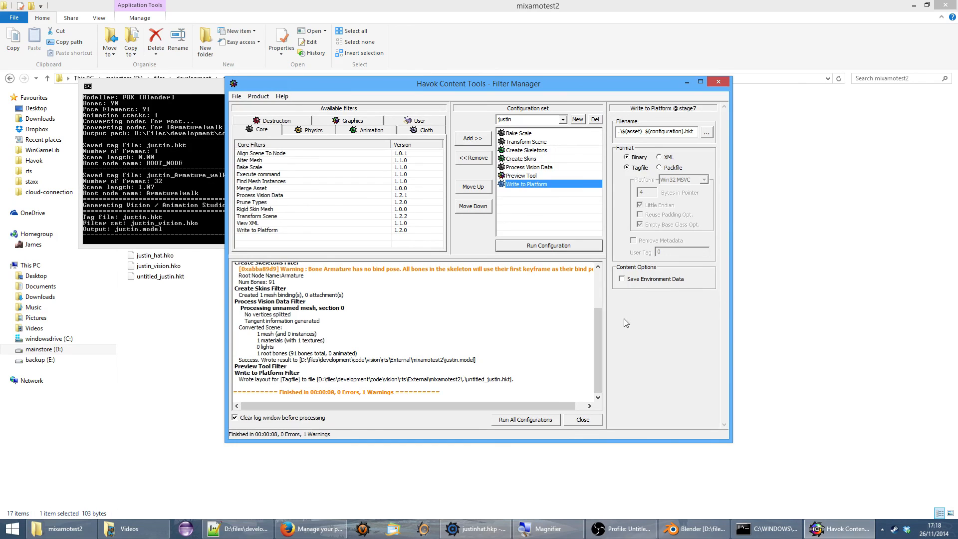
left_click(584, 419)
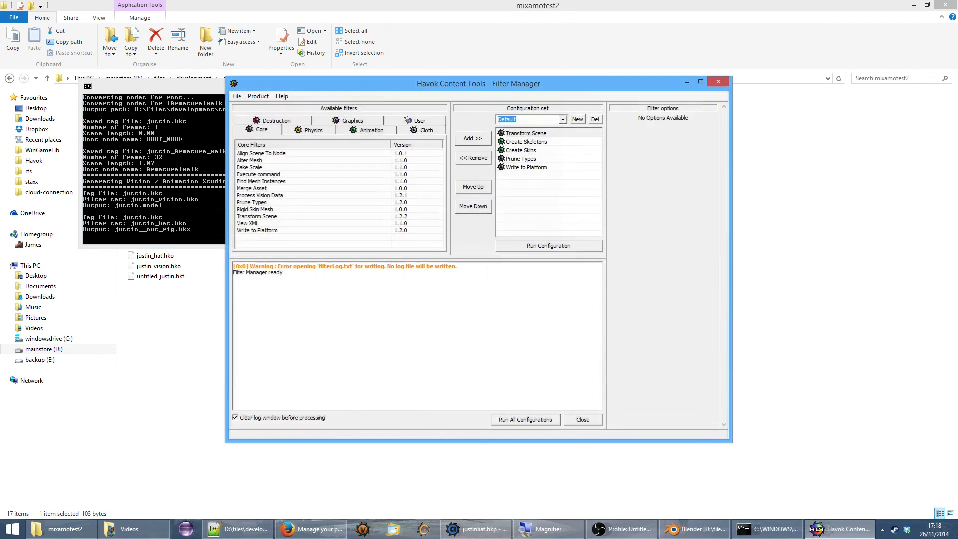
Set the rig configuration's Transform Scene preset to CUSTOM with matrix rows 0, 1, 0 and -1, 0, 0 and 0, 0, 1
left_click(547, 133)
left_click(700, 132)
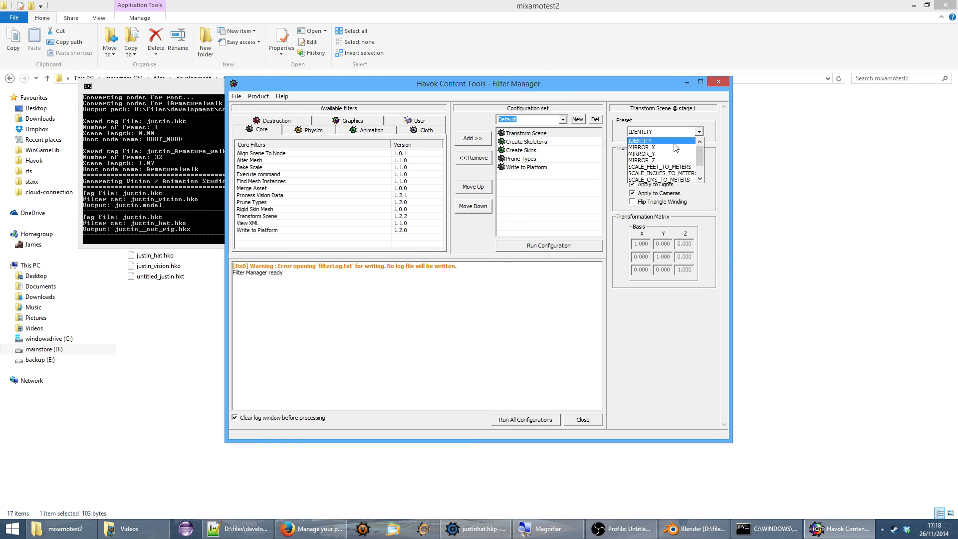
left_click(659, 167)
double_click(647, 243)
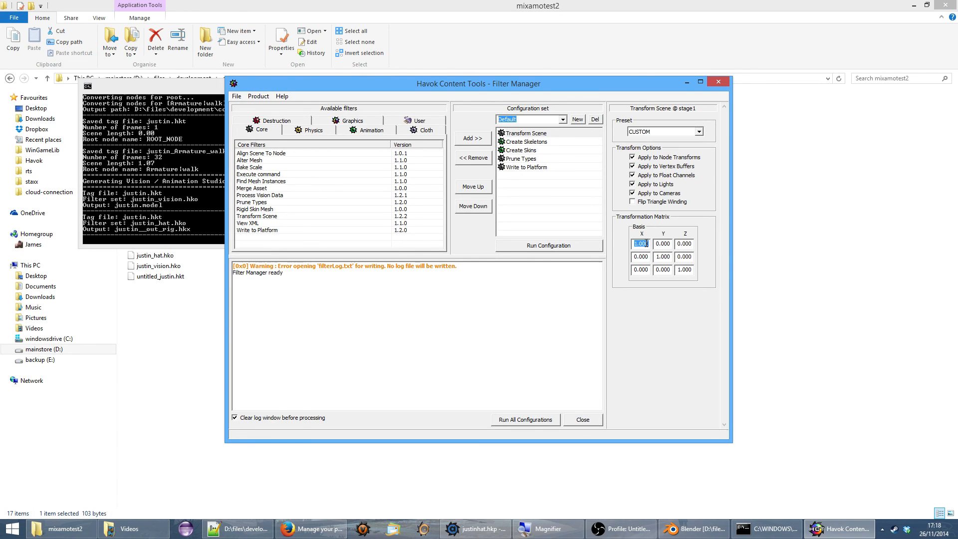
type("0")
key("Tab")
type("1")
key("Tab")
double_click(648, 257)
key("BackSpace")
type("0")
Run the rig configuration and close the Filter Manager without saving the configuration changes
left_click(580, 244)
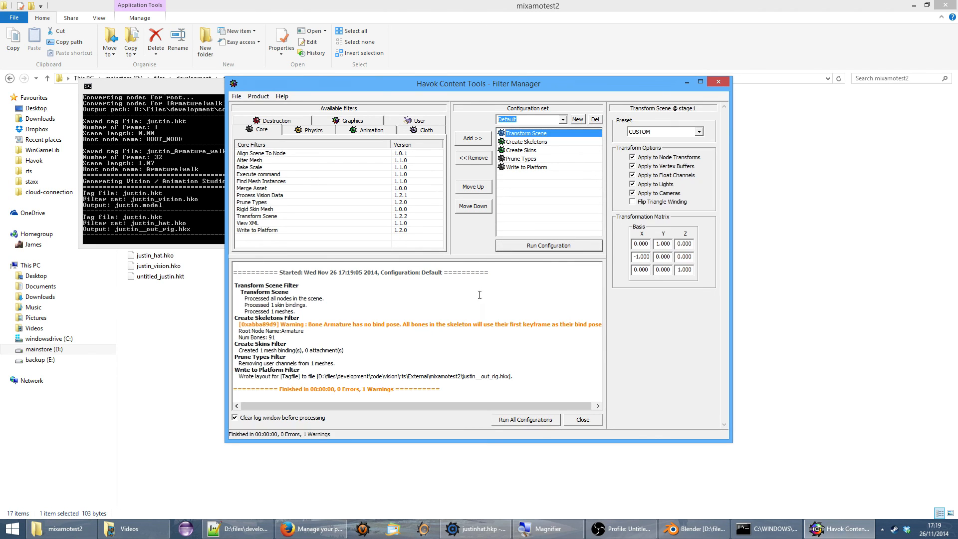
left_click(582, 418)
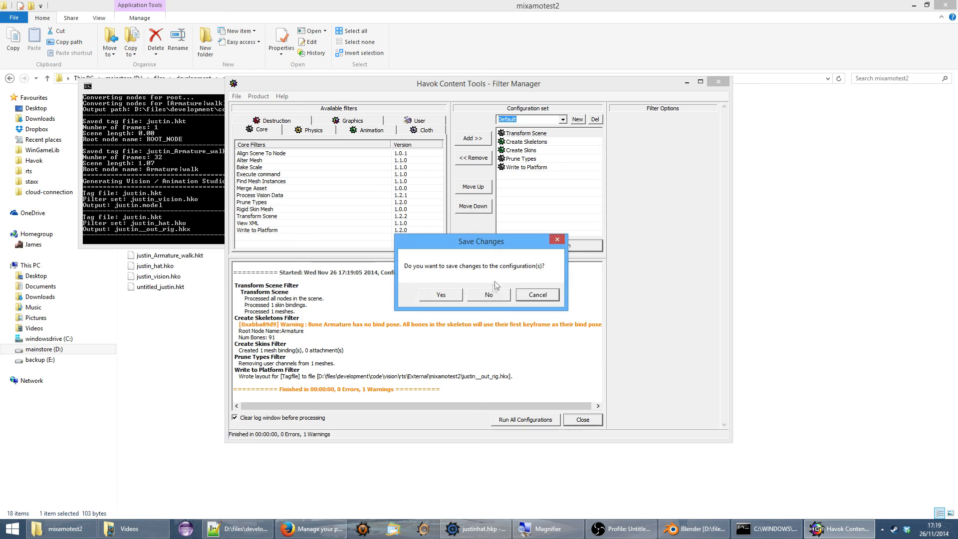
left_click(490, 295)
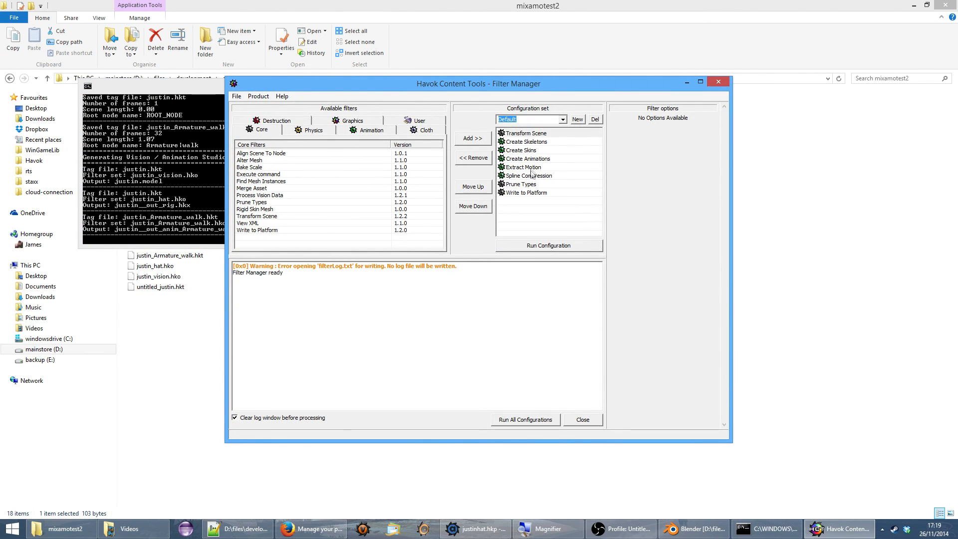
Set the walk animation configuration's Transform Scene to the CUSTOM preset with first matrix row 0, 1, 0 and second row -1, 0, 0
left_click(536, 136)
left_click(672, 132)
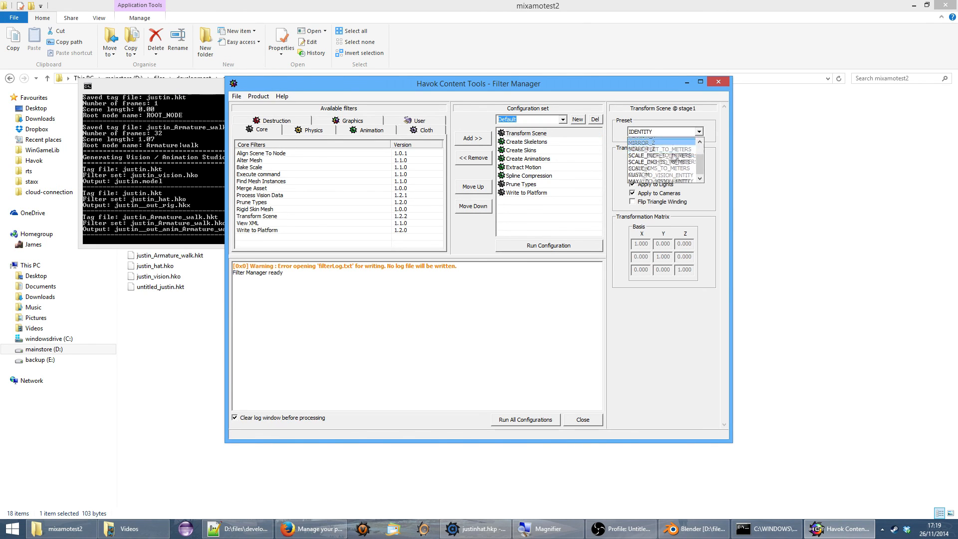
left_click(652, 168)
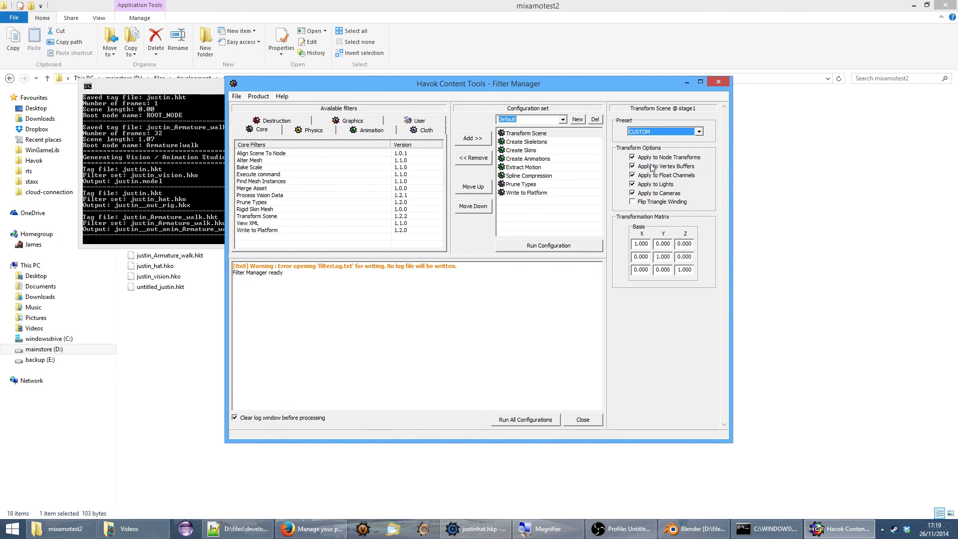
double_click(634, 244)
type("0")
key("Tab")
type("1")
key("Tab")
key("Tab")
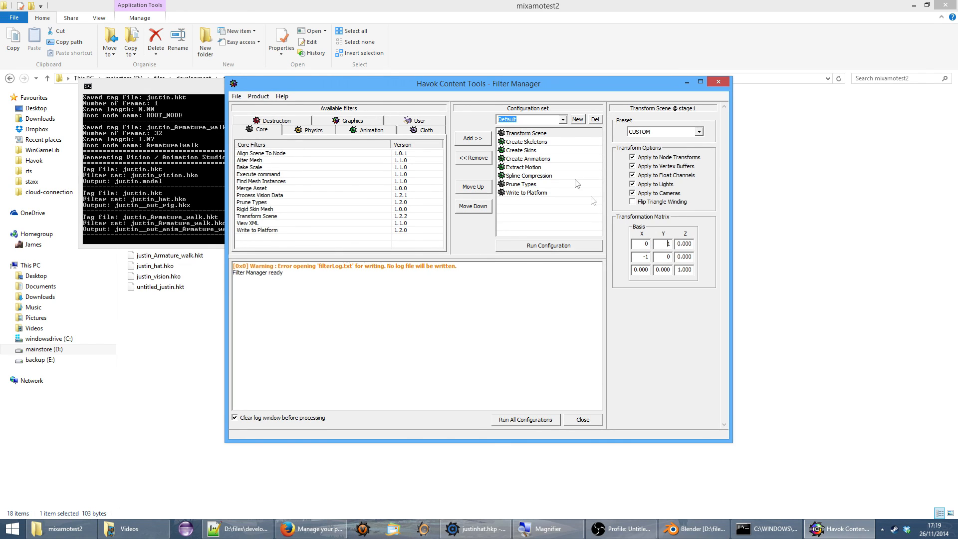
In the Extract Motion filter, allow only Forward / Backwards Motion and stop ignoring Forward / Backwards Motion
left_click(541, 169)
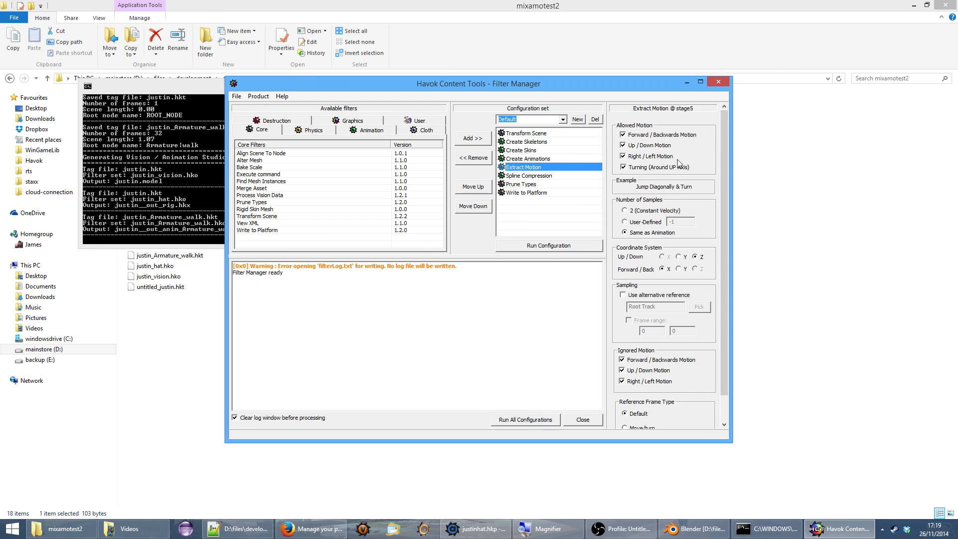
left_click(641, 146)
left_click(639, 157)
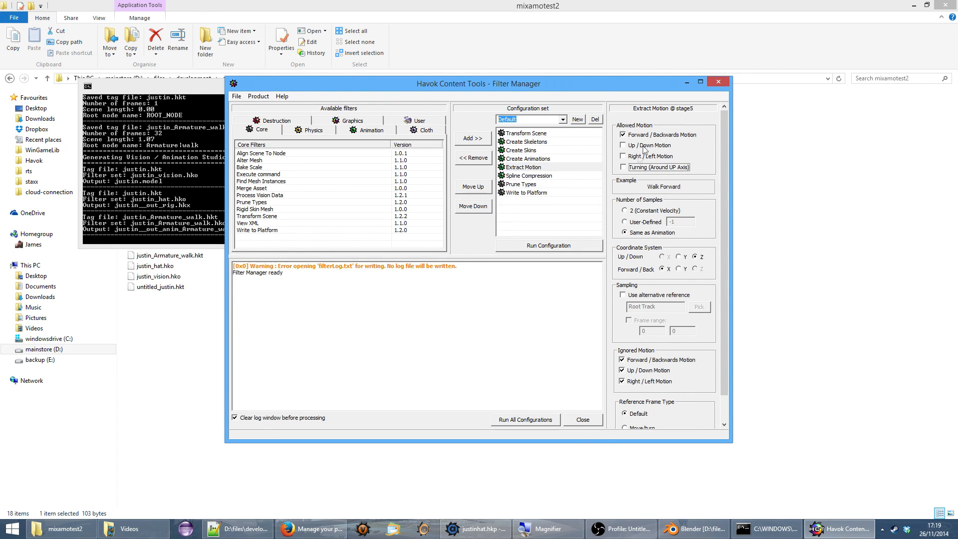
left_click(633, 363)
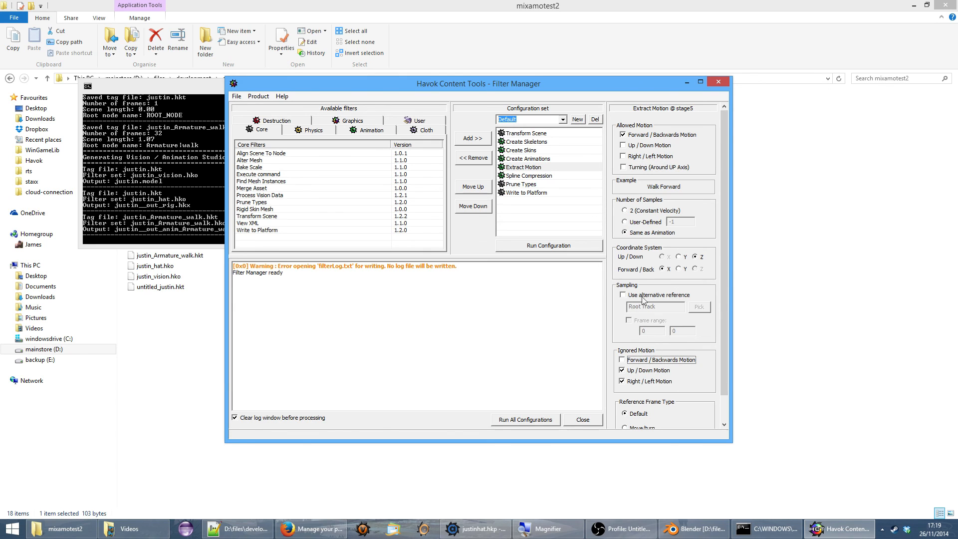
Use Armature|Justin_Hips as the alternative sampling reference for Extract Motion
left_click(624, 295)
left_click(700, 307)
left_click(404, 178)
left_click(413, 187)
left_click(450, 195)
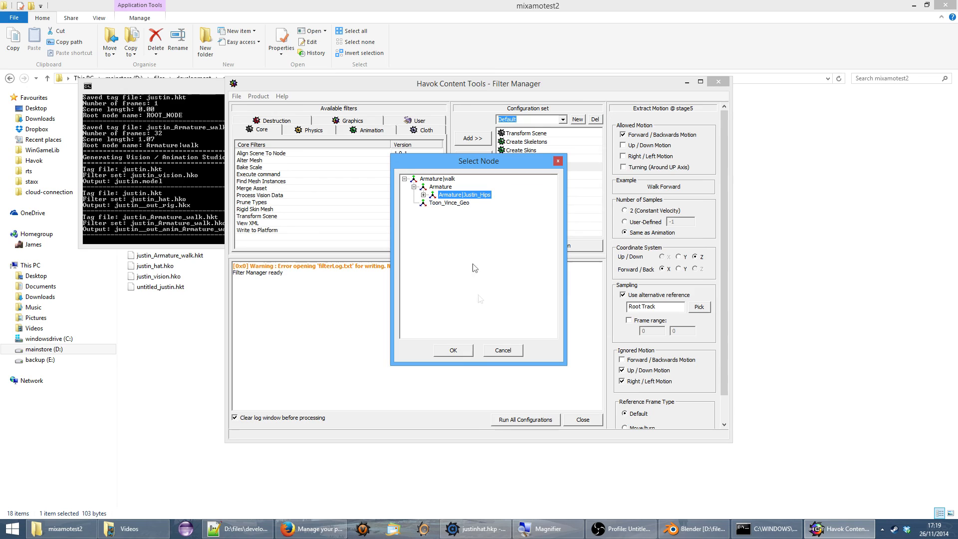
left_click(455, 350)
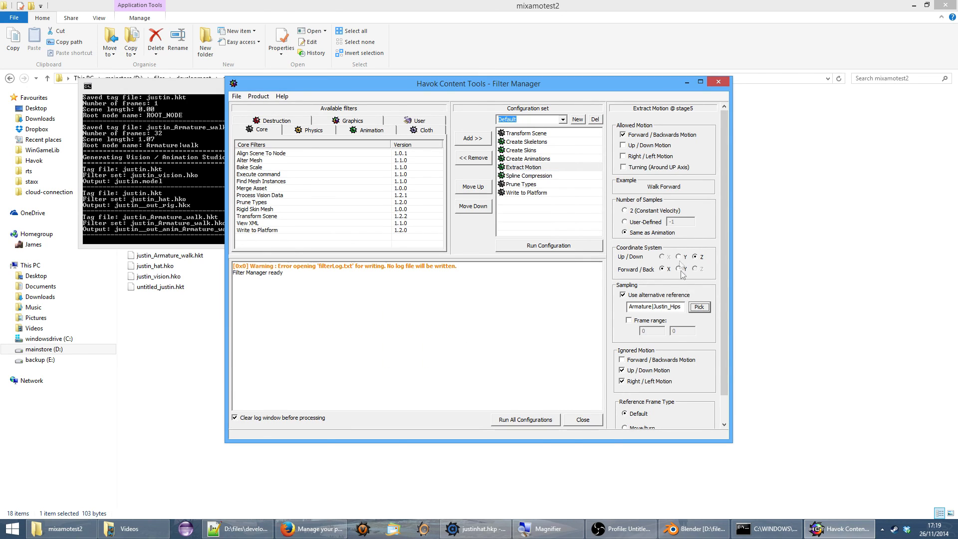
mouse_move(724, 180)
left_mouse_down()
mouse_move(726, 232)
mouse_move(718, 169)
left_mouse_up()
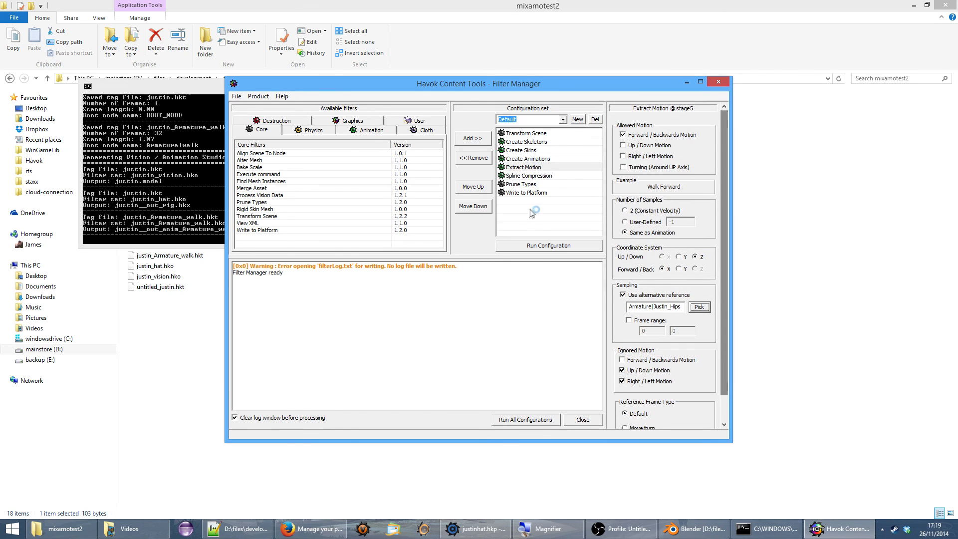
Run the walk animation configuration, check its frame count against the keyframes in Blender, and close the Filter Manager without saving
left_click(558, 245)
left_click_drag(598, 353, 593, 282)
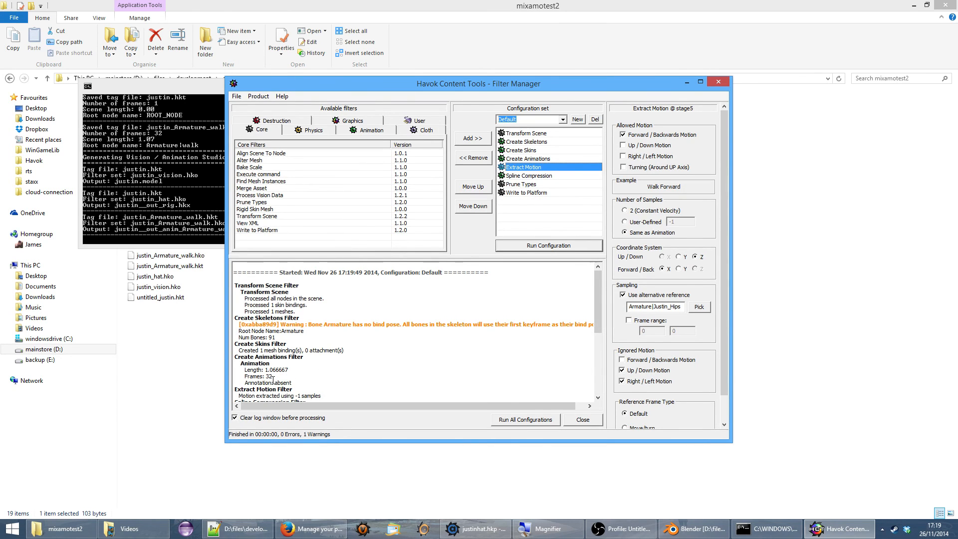
left_click(694, 529)
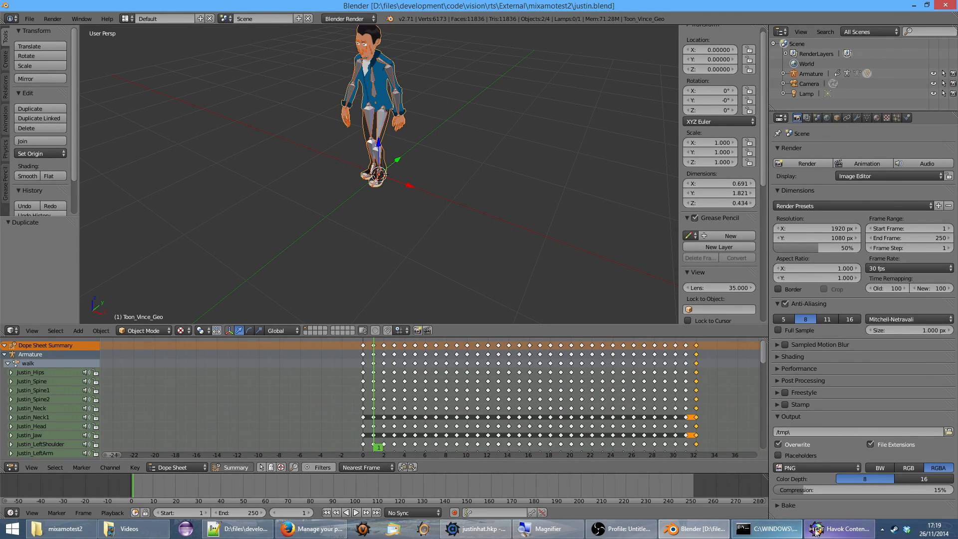
left_click(839, 528)
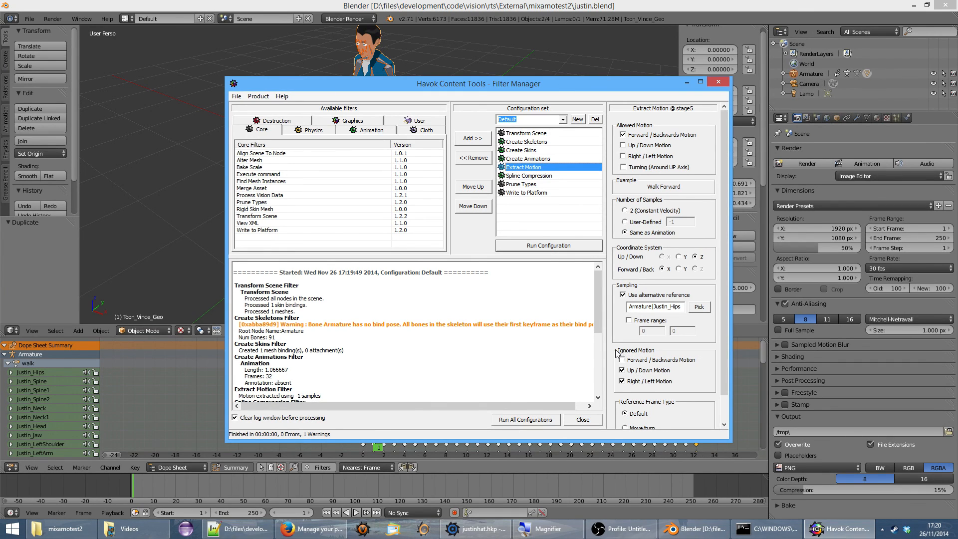
left_click(588, 421)
left_click(500, 294)
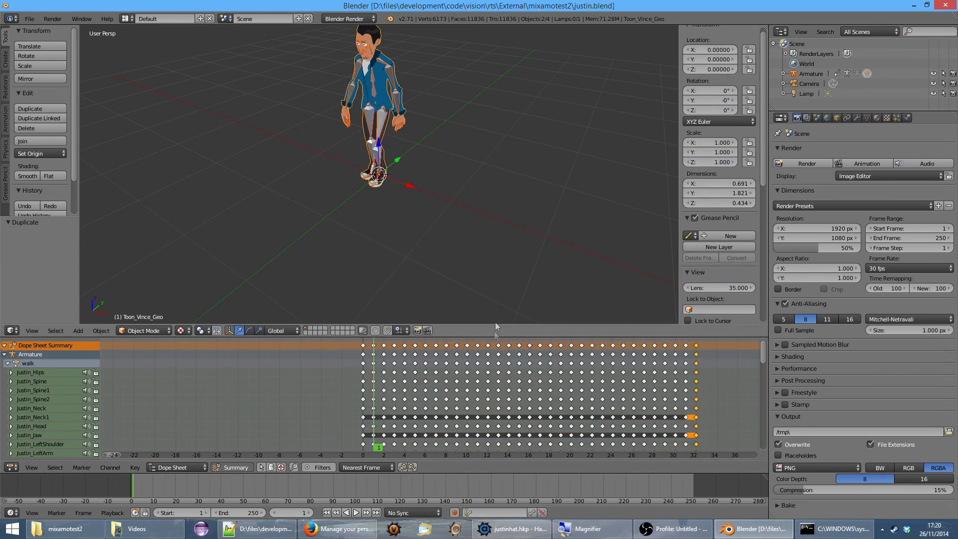
Move the new justin__out_anim_Armature_walk.hkx and justin__out_rig.hkx from mixamotest2 into justinhat's Animations folder, replacing the existing walk file
left_click(64, 529)
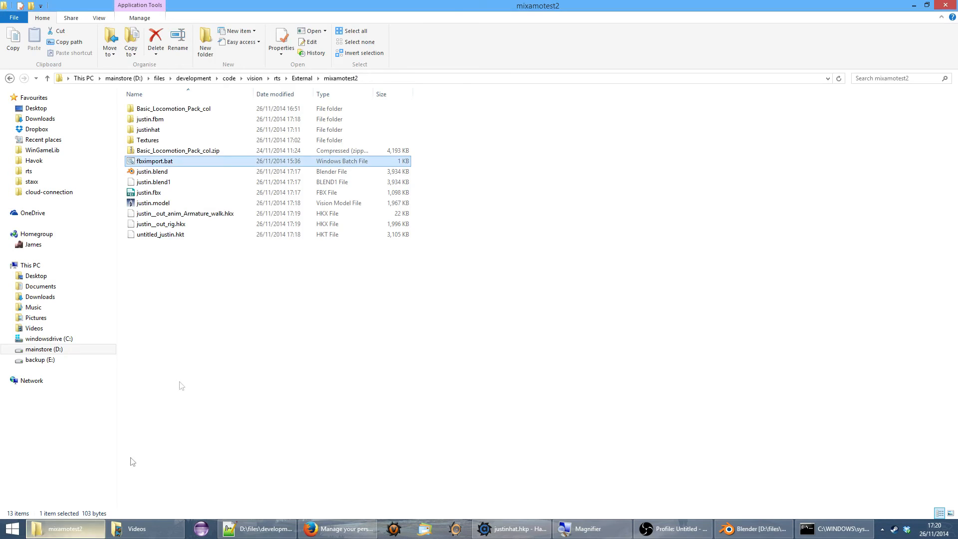
left_click(182, 225)
left_click(195, 216, "ctrl")
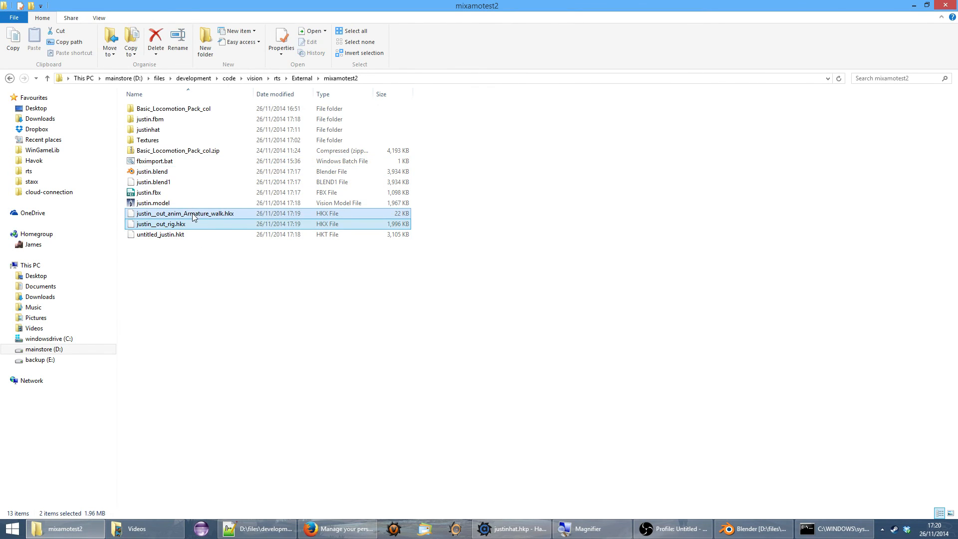
double_click(150, 129)
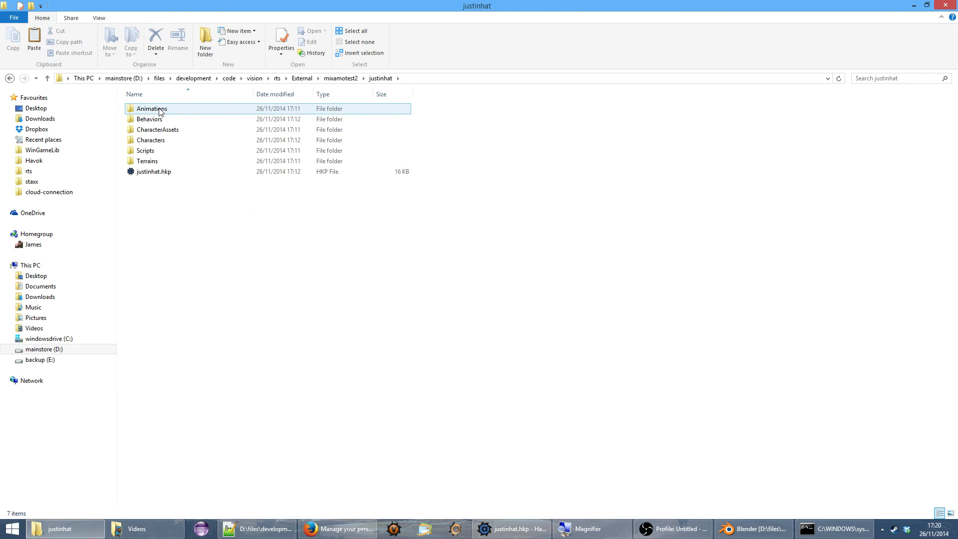
double_click(160, 110)
right_click(214, 176)
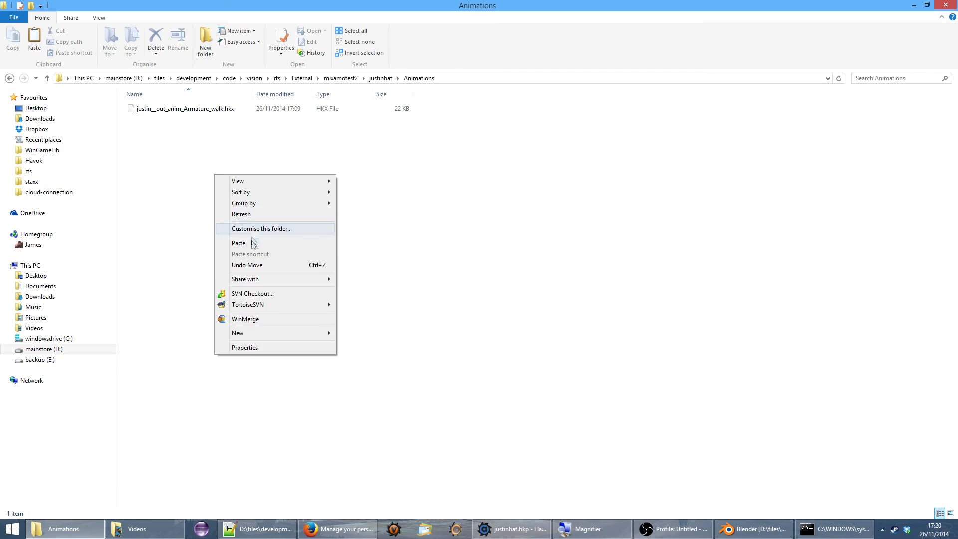
left_click(253, 243)
left_click(392, 194)
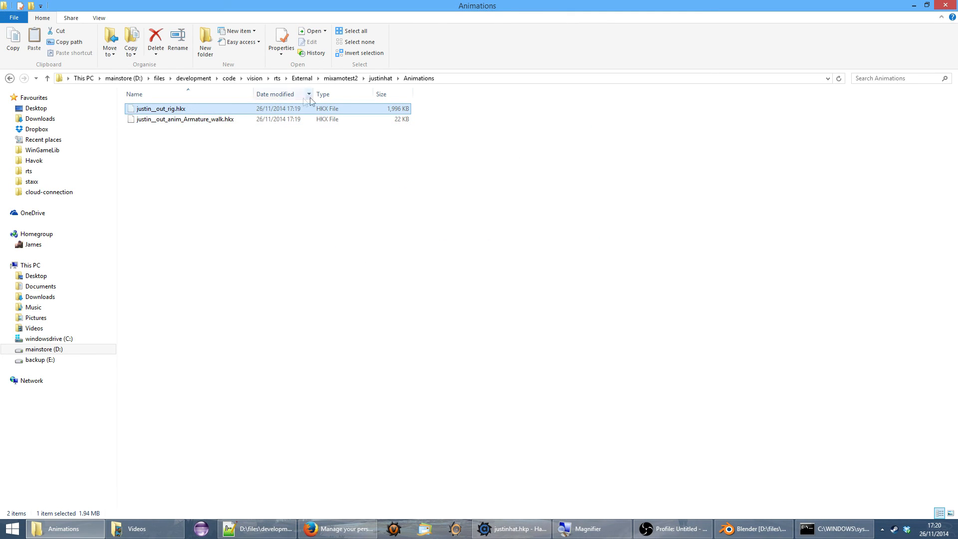
Move justin__out_rig.hkx from the Animations folder into CharacterAssets, replacing the existing rig file
left_click(381, 78)
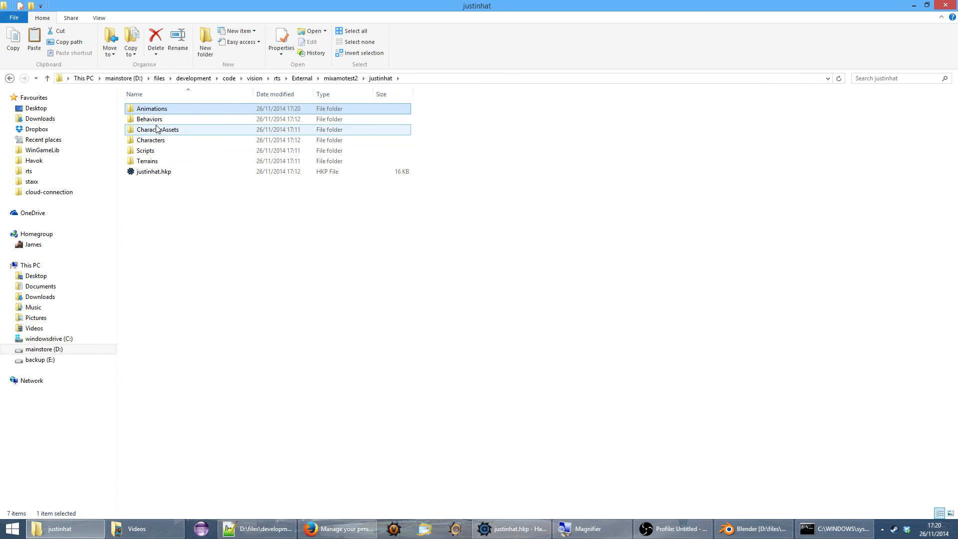
double_click(158, 129)
right_click(237, 178)
left_click(283, 247)
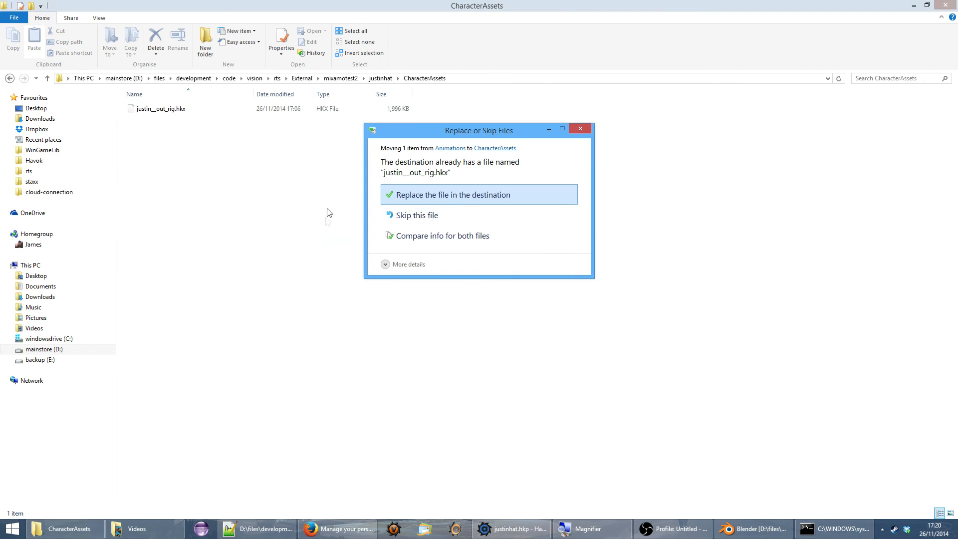
left_click(473, 199)
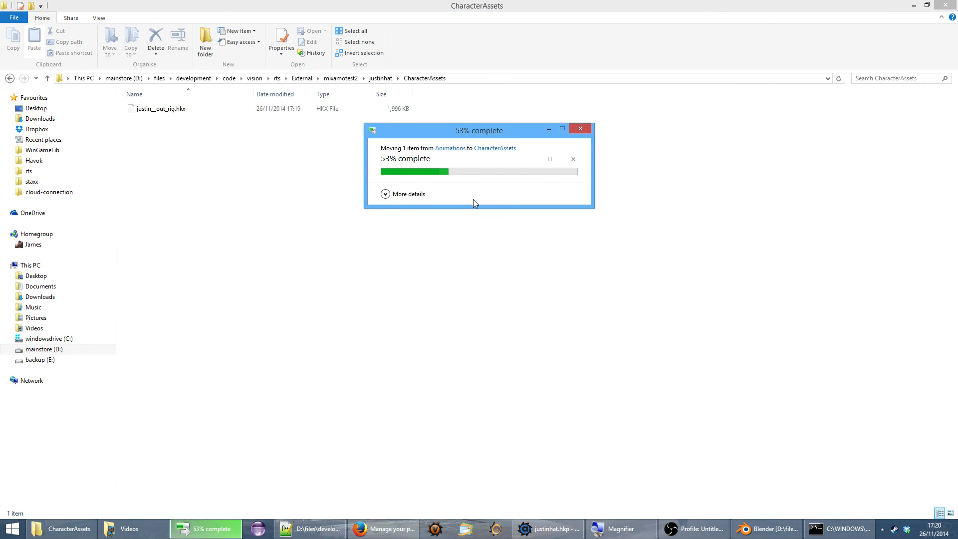
Switch to Havok Animation Tool, save everything in the project, and reopen the recent justinhat project to reload its assets
left_click(511, 529)
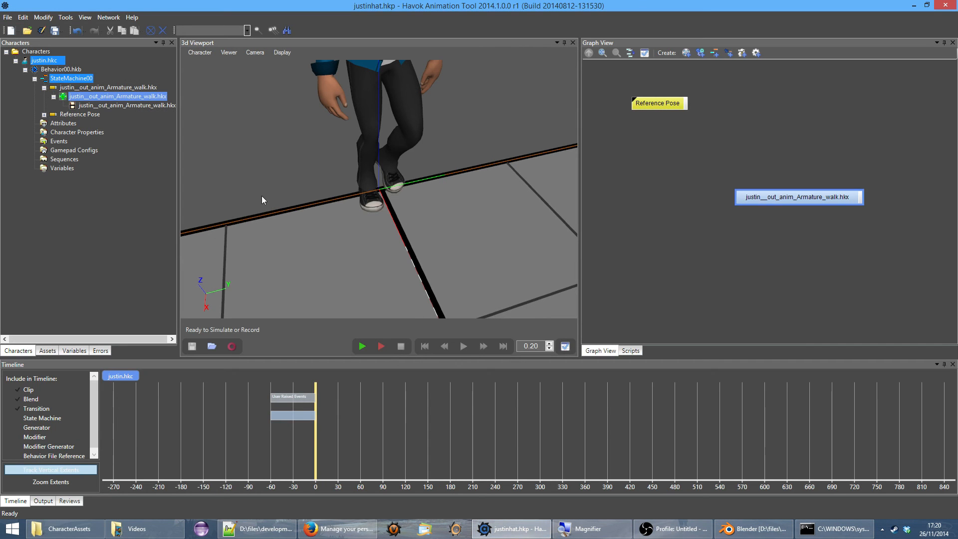
left_click(8, 17)
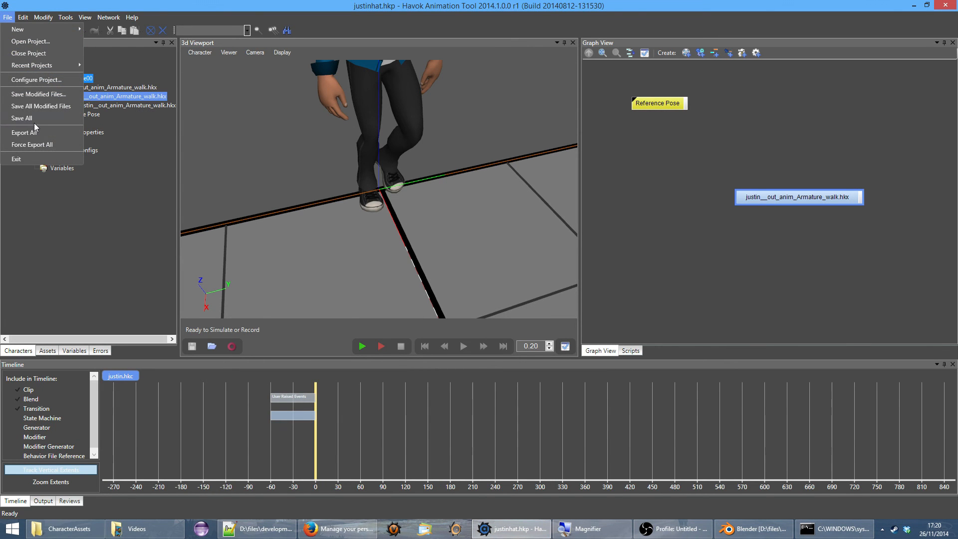
left_click(34, 122)
left_click(7, 17)
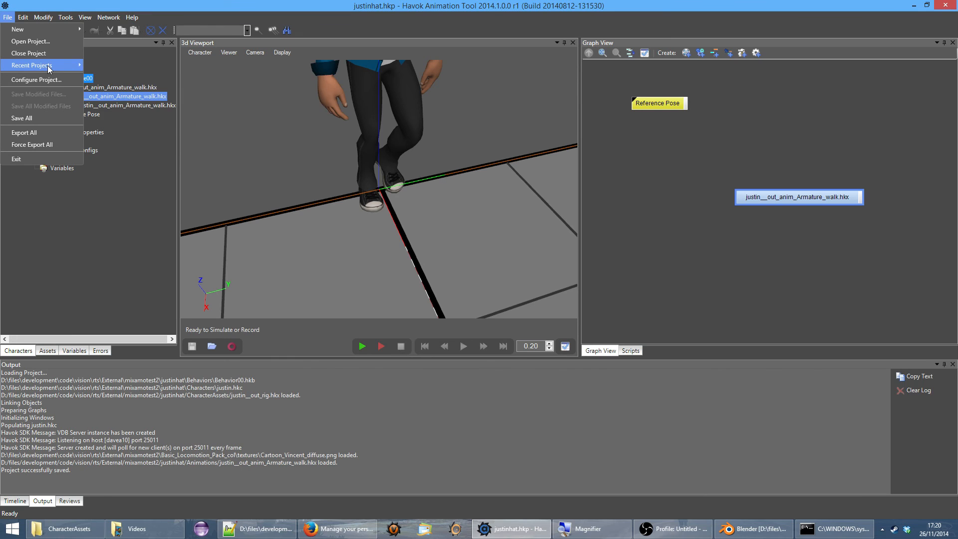
mouse_move(50, 66)
left_click(140, 68)
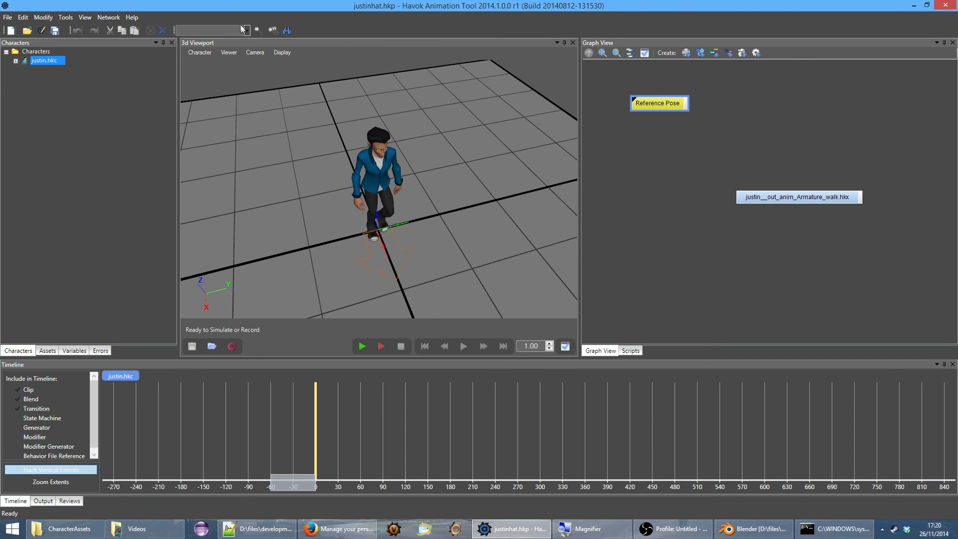
Simulate from the justin__out_anim_Armature_walk.hkx state and examine the character's walk up close
left_click(200, 53)
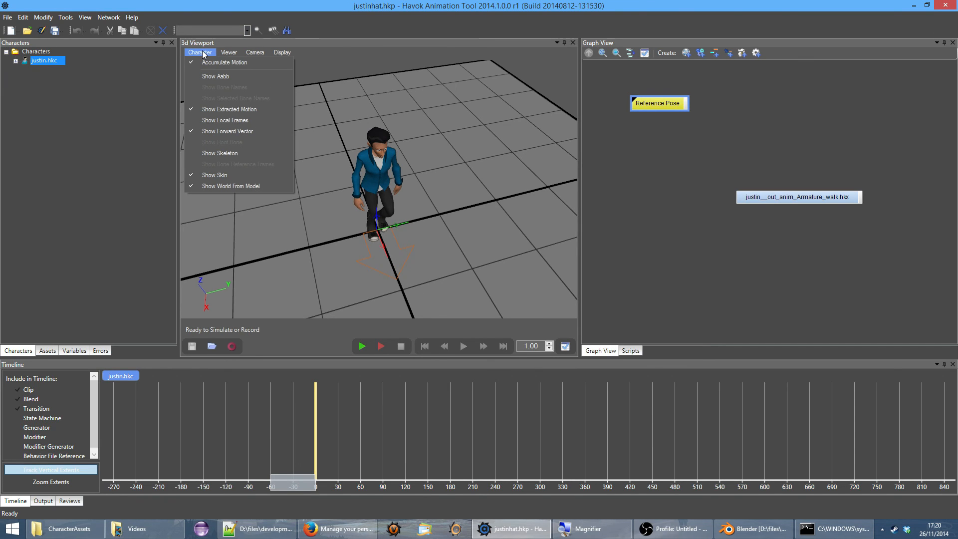
left_click(201, 52)
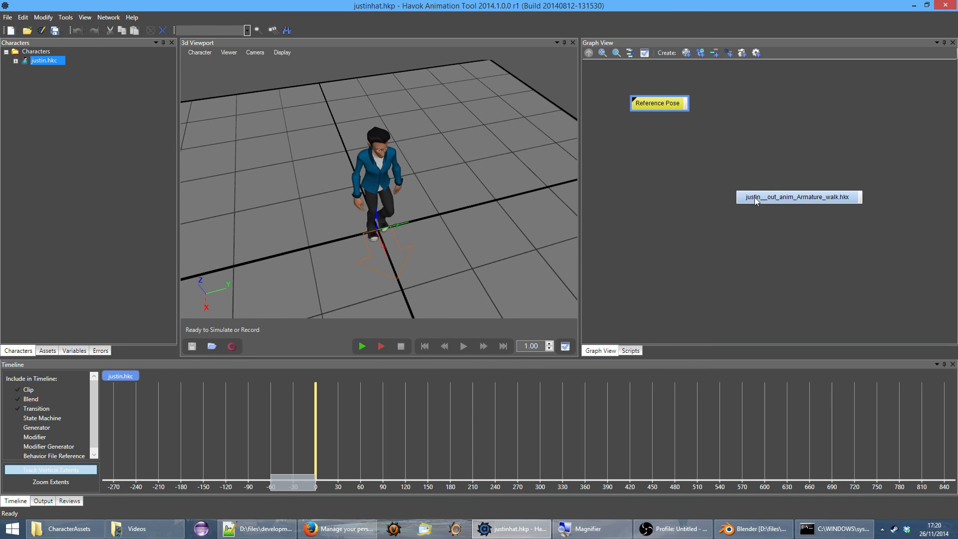
left_click(756, 202)
left_click(362, 346)
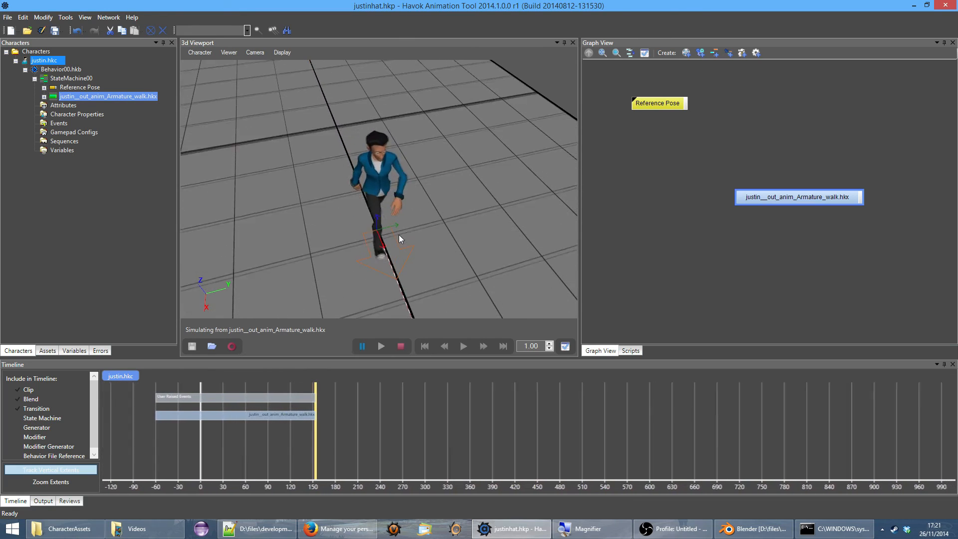
scroll(401, 174, "up", 3)
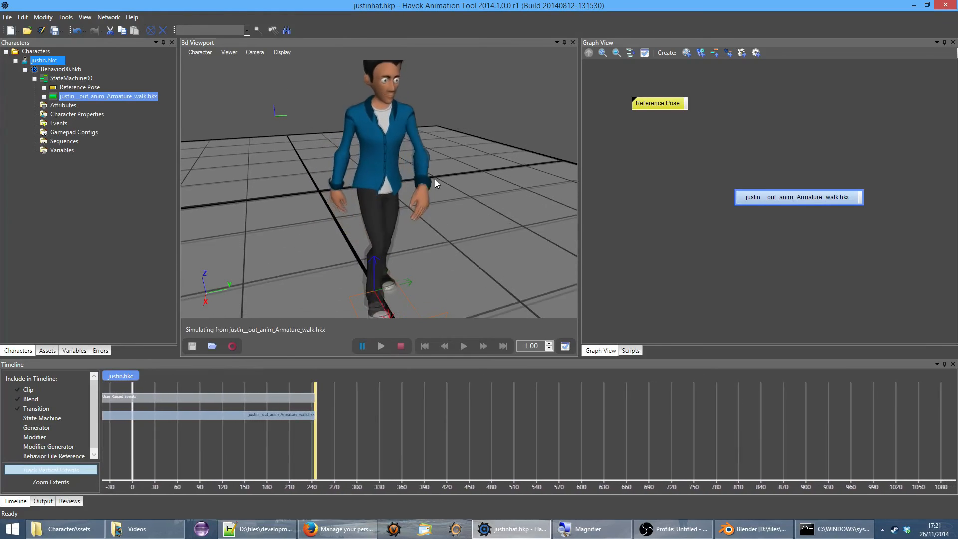
scroll(436, 185, "down", 3)
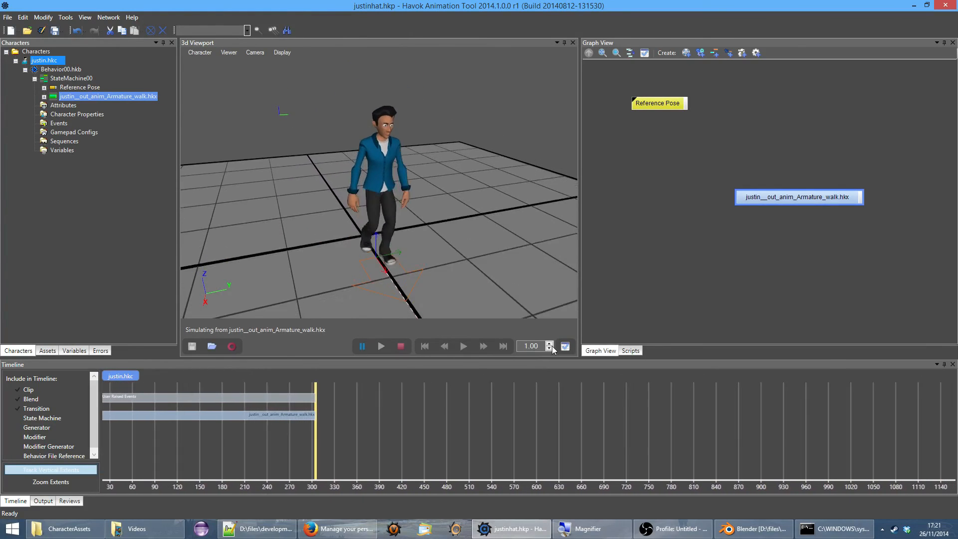
Slow the simulation speed to 0.10 and examine the walk loop for hitches, comparing it with the keyframes in Blender
left_click(550, 349)
left_click(550, 349)
left_click(550, 349)
left_click(549, 349)
left_click(550, 349)
left_click(550, 349)
left_click(550, 349)
left_click(550, 349)
left_click(550, 349)
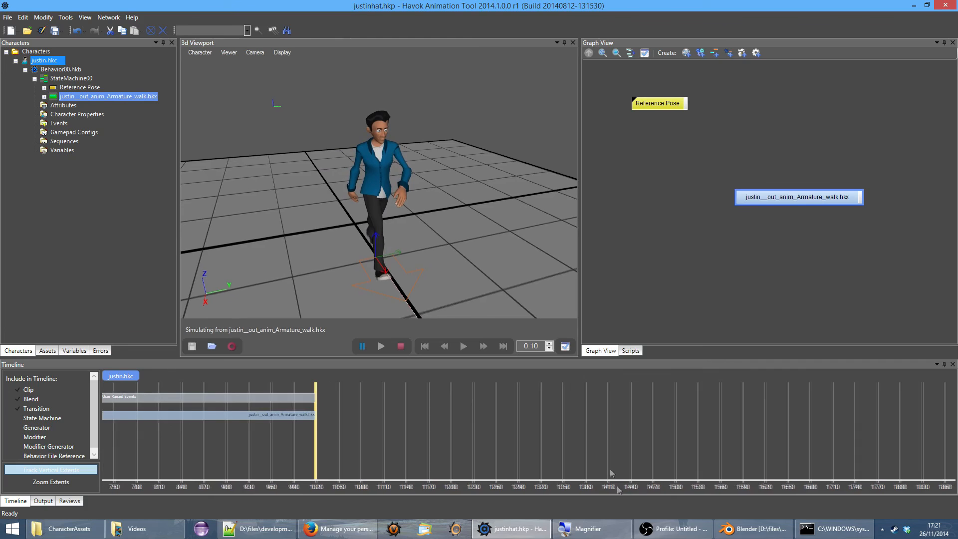
key("alt+Tab")
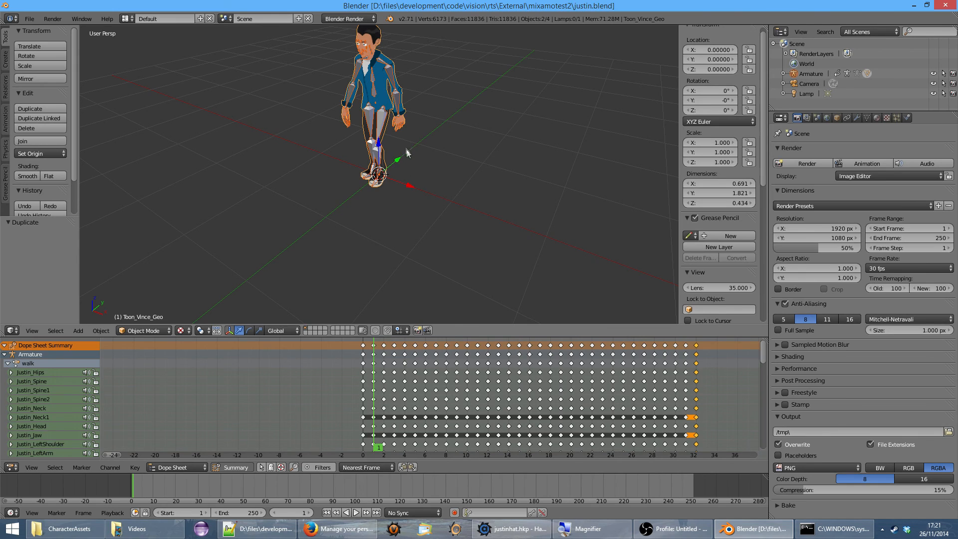
key("alt+Tab")
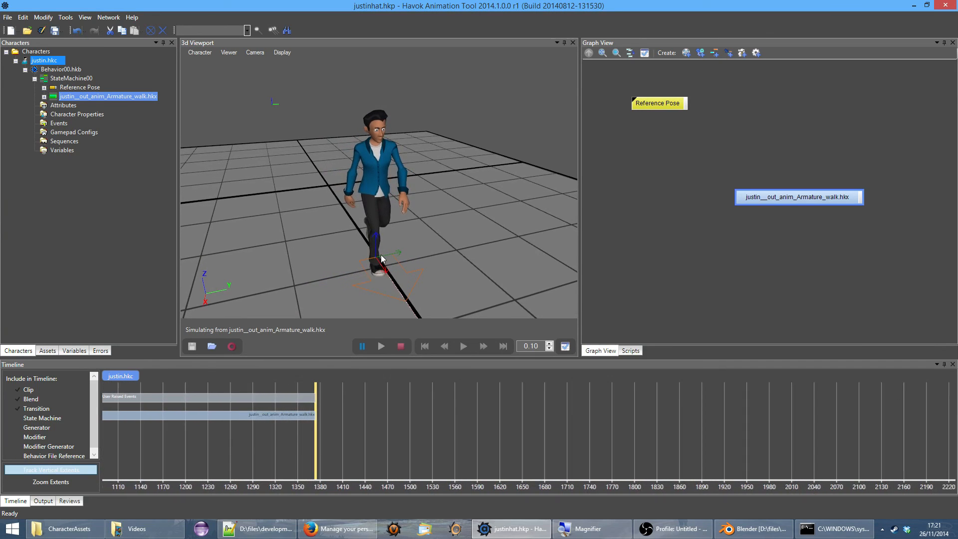
Set the simulation playback speed to 1.00 and watch the walk loop at normal speed
left_click(548, 344)
left_click(549, 343)
left_click(548, 343)
left_click(549, 343)
left_click(549, 343)
left_click(549, 343)
left_click(548, 343)
left_click(549, 343)
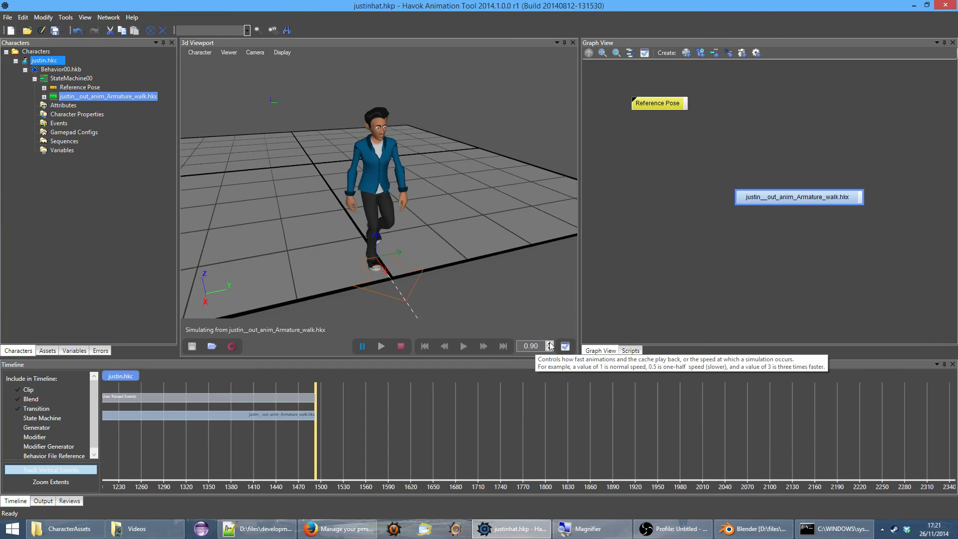
left_click(549, 343)
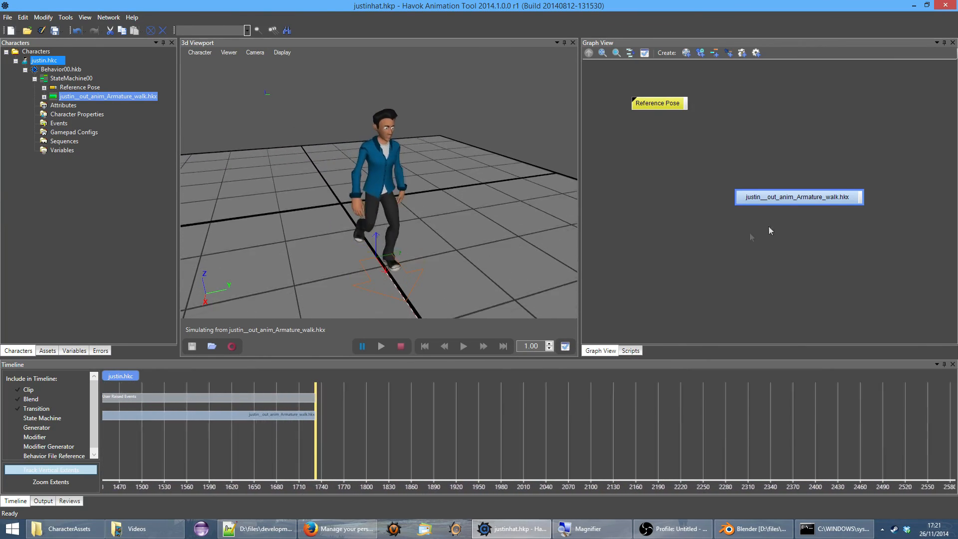
Save everything in the justinhat project and simulate the walk again, viewing the character from the side
left_click(8, 17)
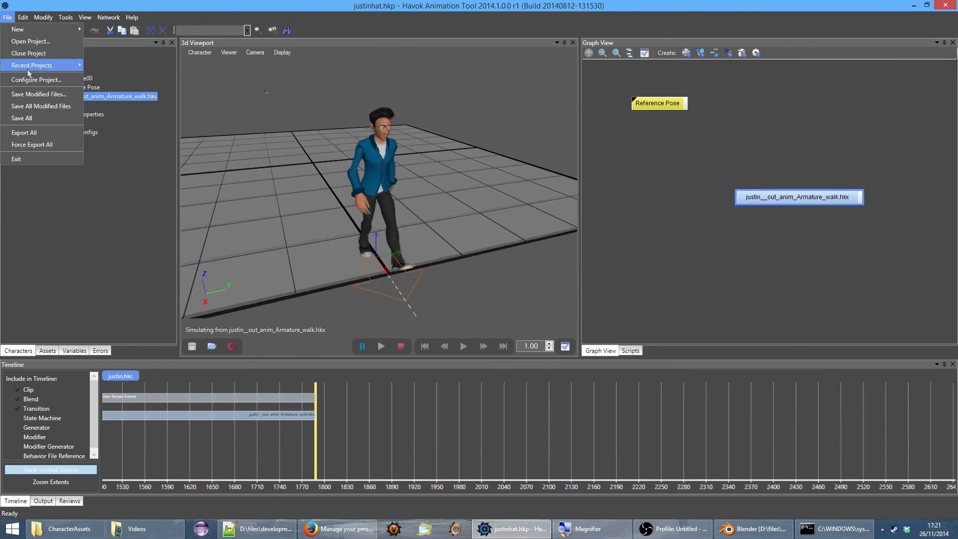
left_click(32, 118)
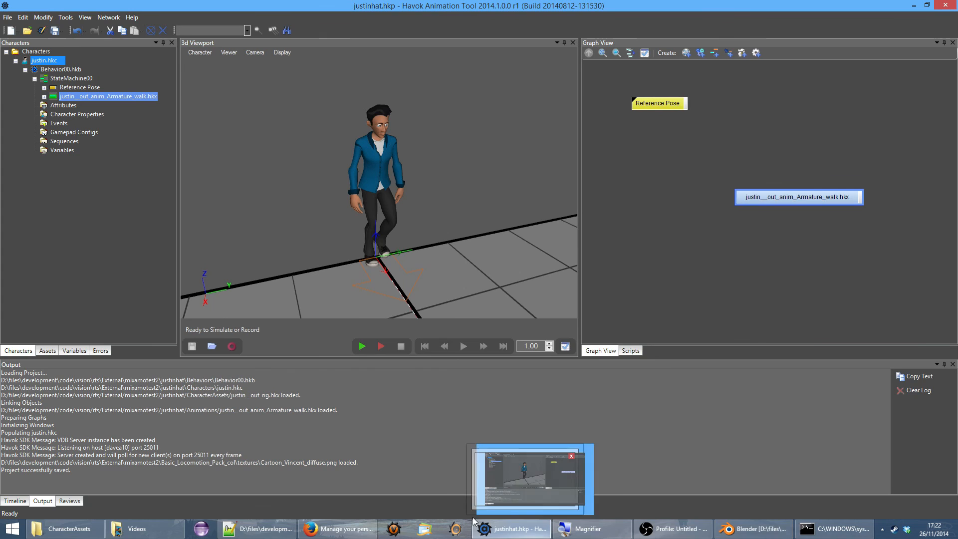
left_click(359, 350)
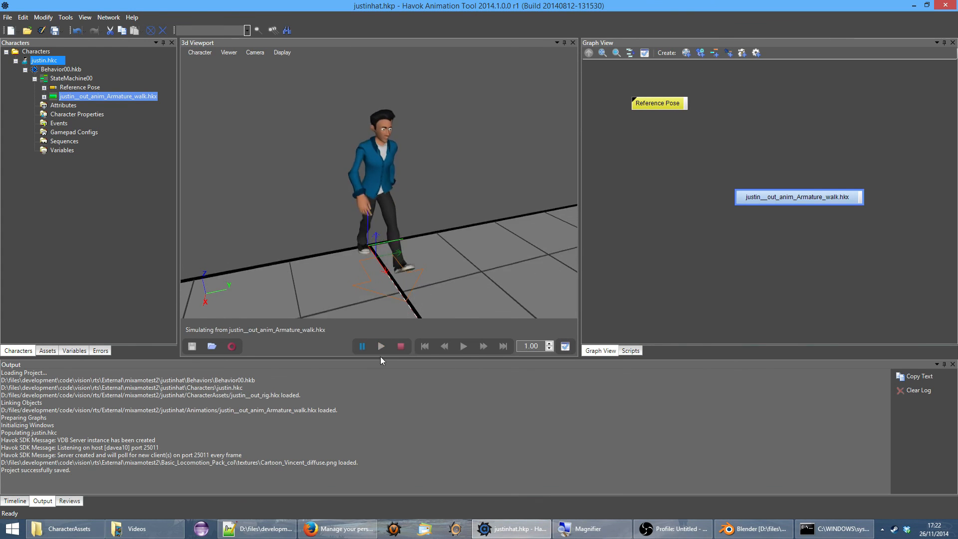
left_click_drag(346, 253, 417, 256)
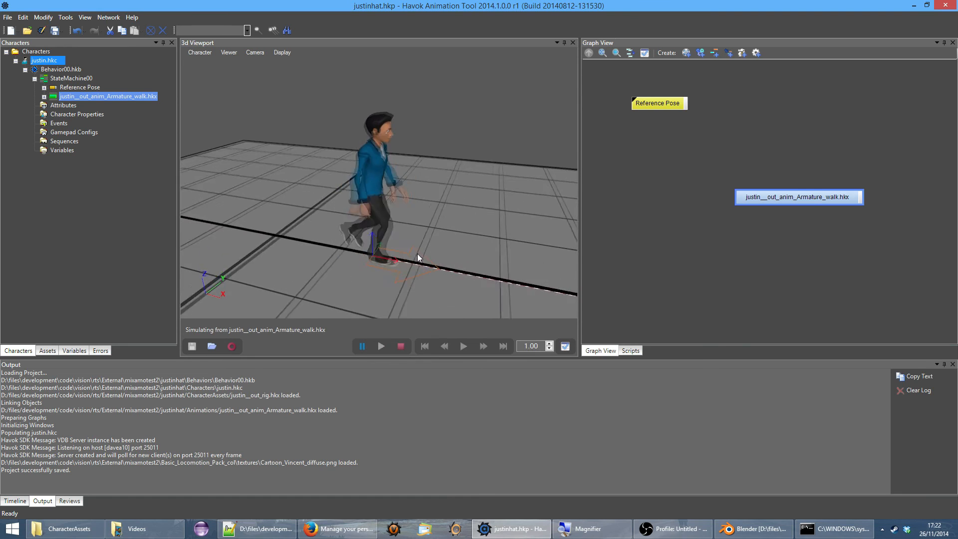